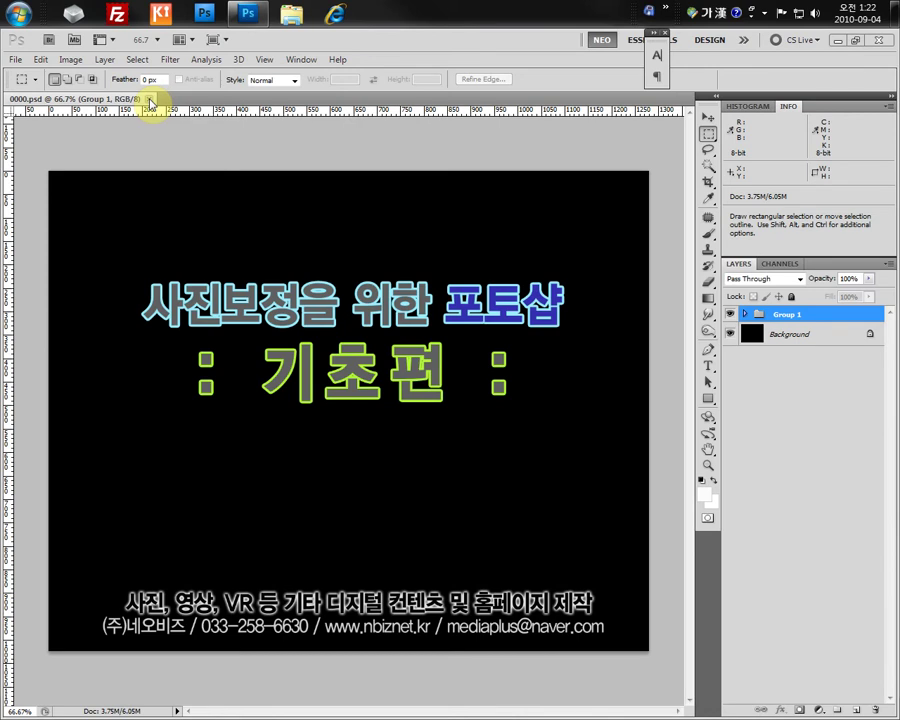
Close 0000.psd and open the photo IMG_2883.JPG from the working files folder
click(150, 101)
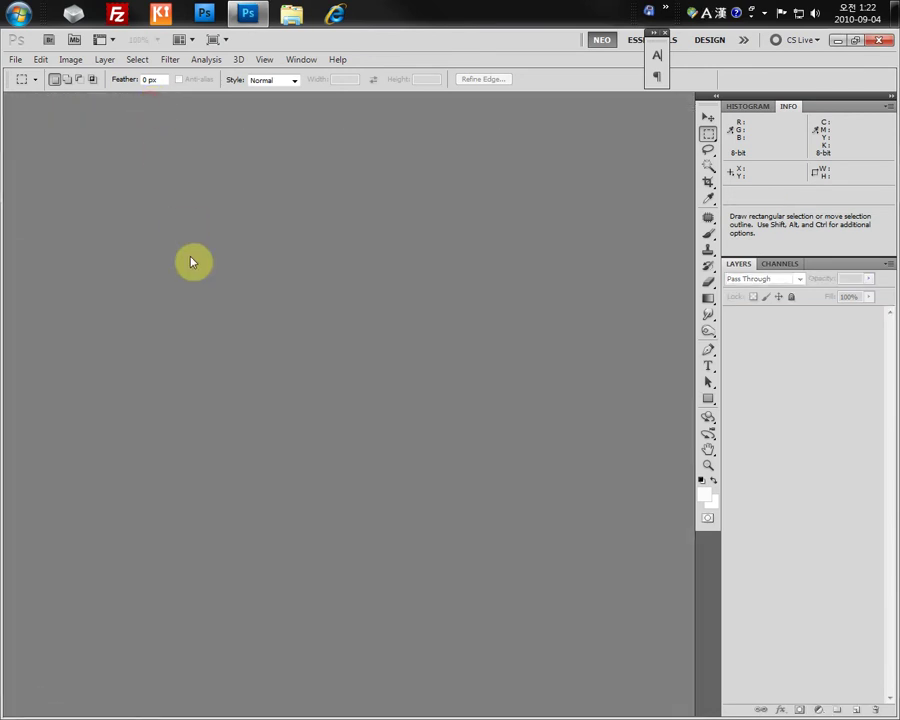
double_click(210, 289)
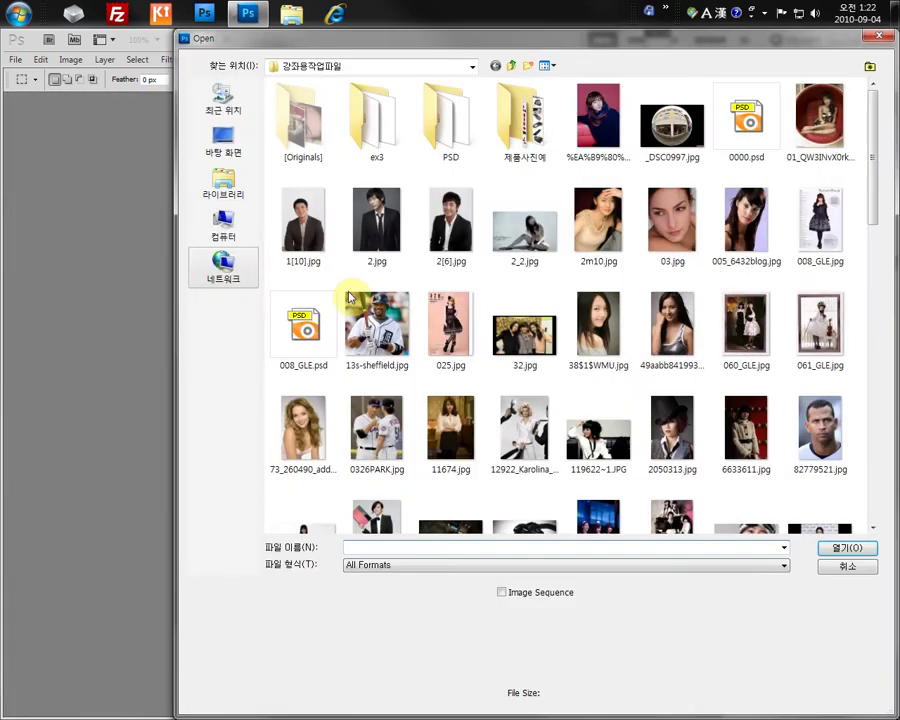
drag(873, 200, 883, 452)
double_click(445, 370)
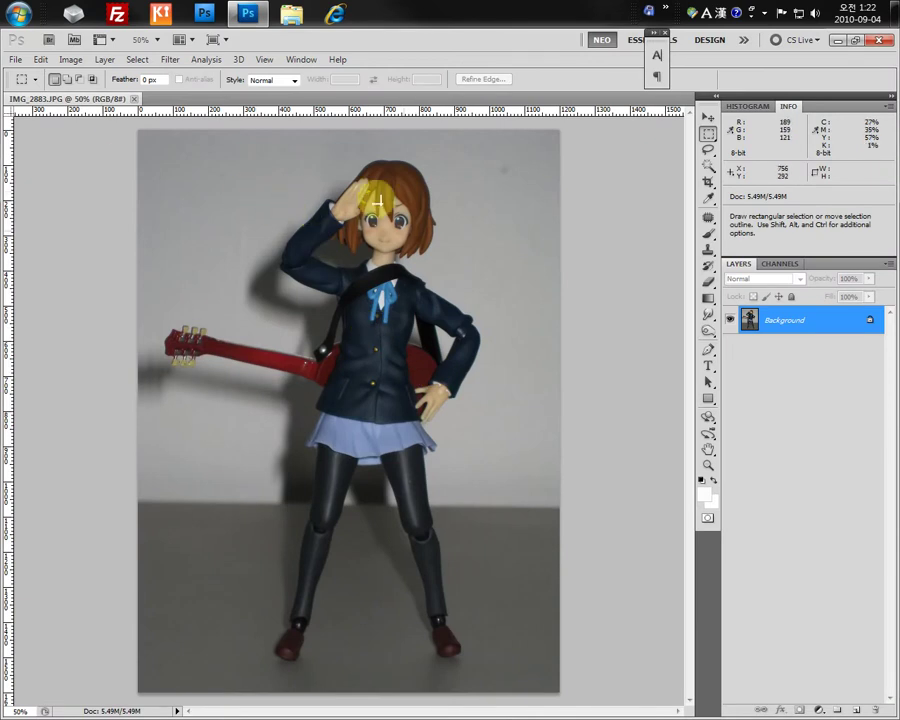
drag(120, 122, 240, 225)
drag(323, 348, 598, 604)
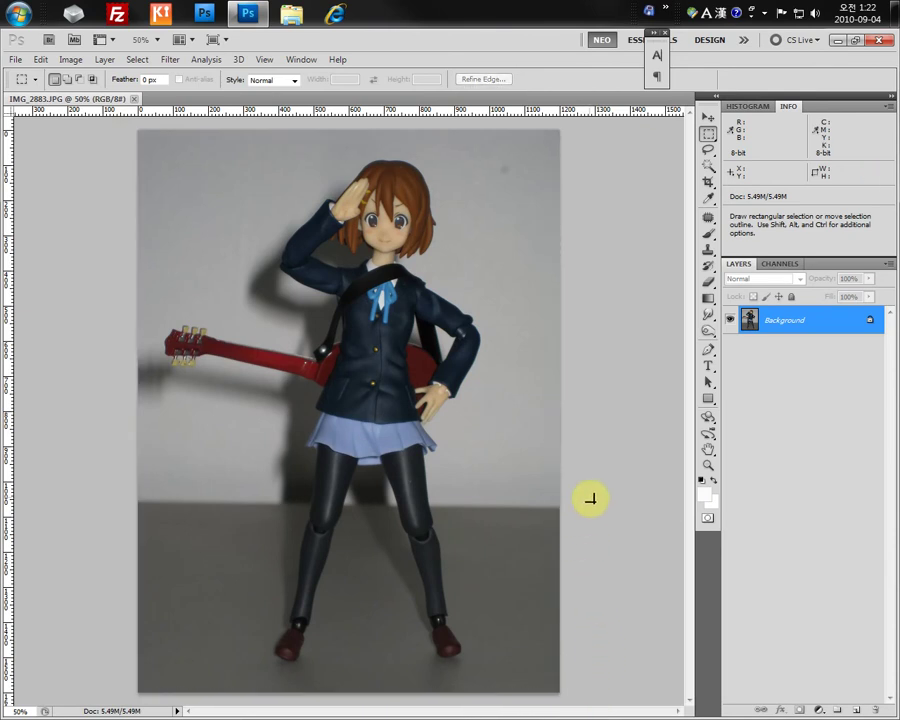
mouse_move(579, 468)
mouse_down()
mouse_move(161, 346)
mouse_move(84, 287)
mouse_up()
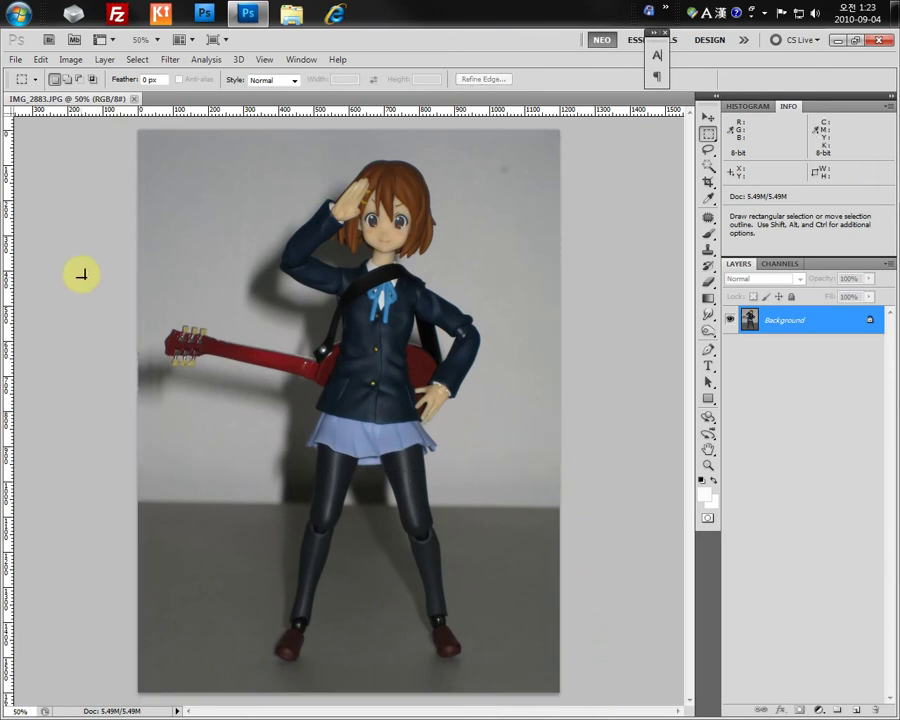
drag(128, 123, 108, 138)
click(121, 125)
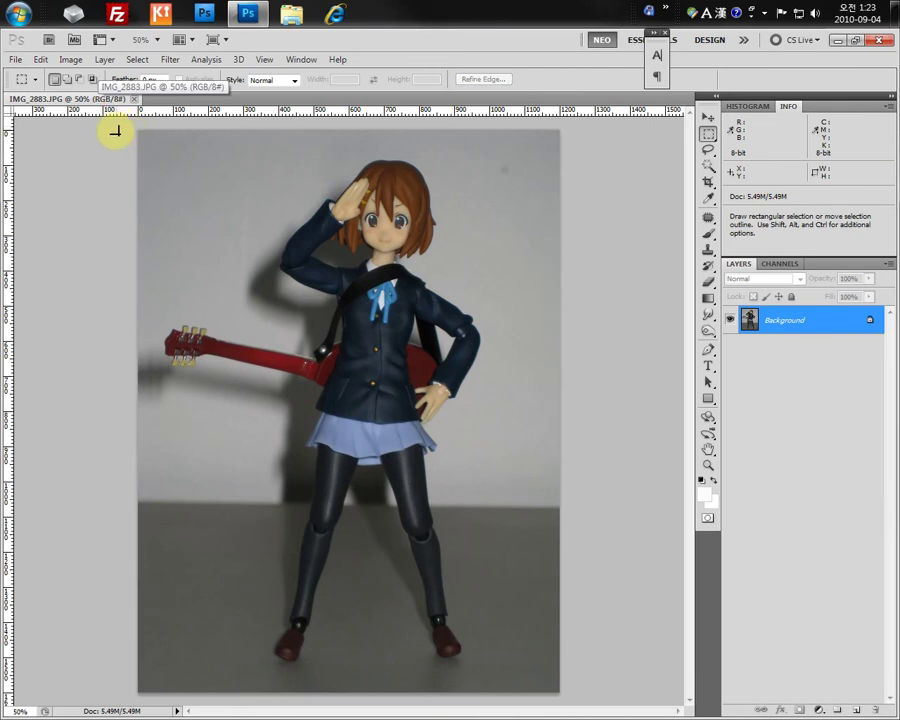
drag(127, 195, 583, 450)
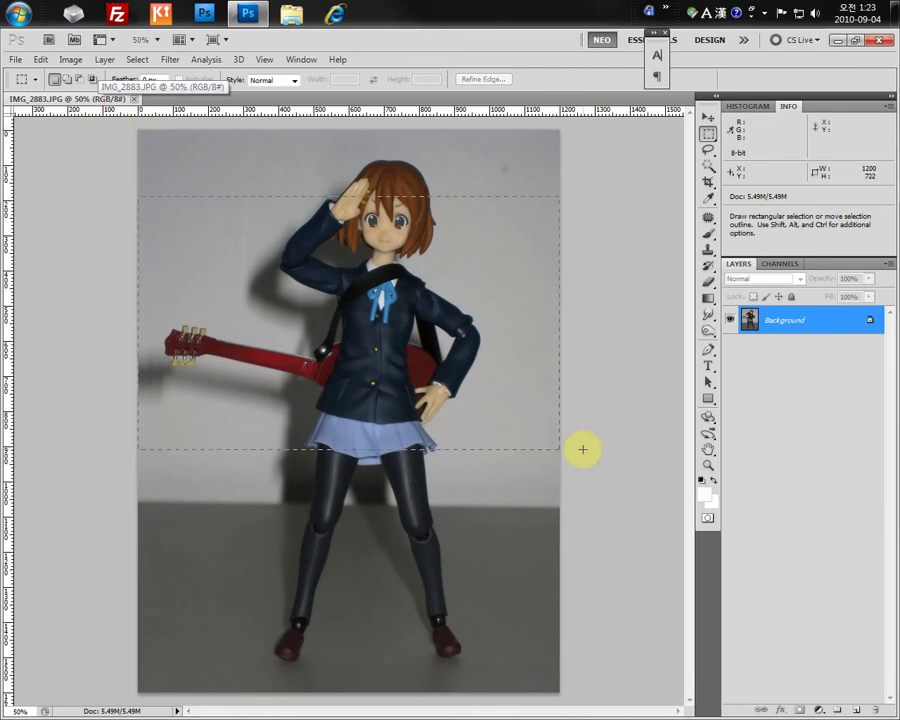
click(583, 449)
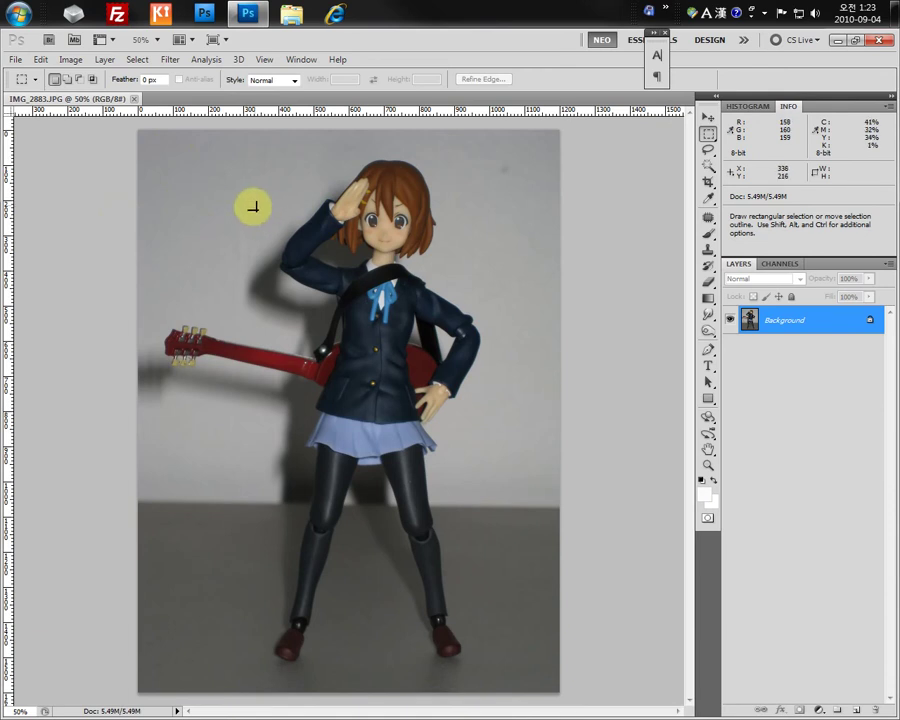
drag(135, 125, 84, 124)
click(84, 120)
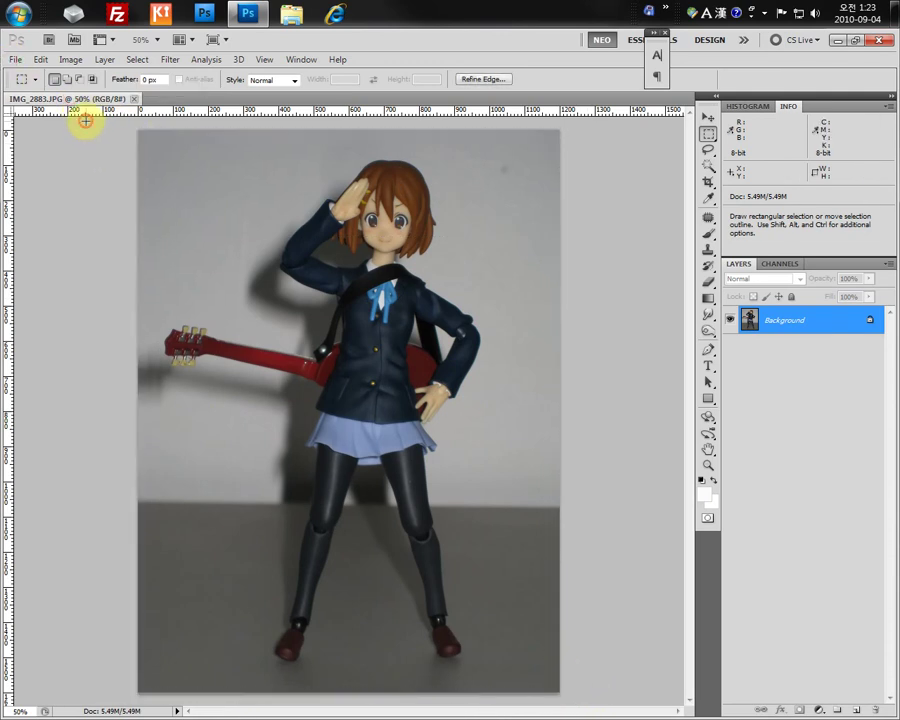
drag(140, 130, 584, 695)
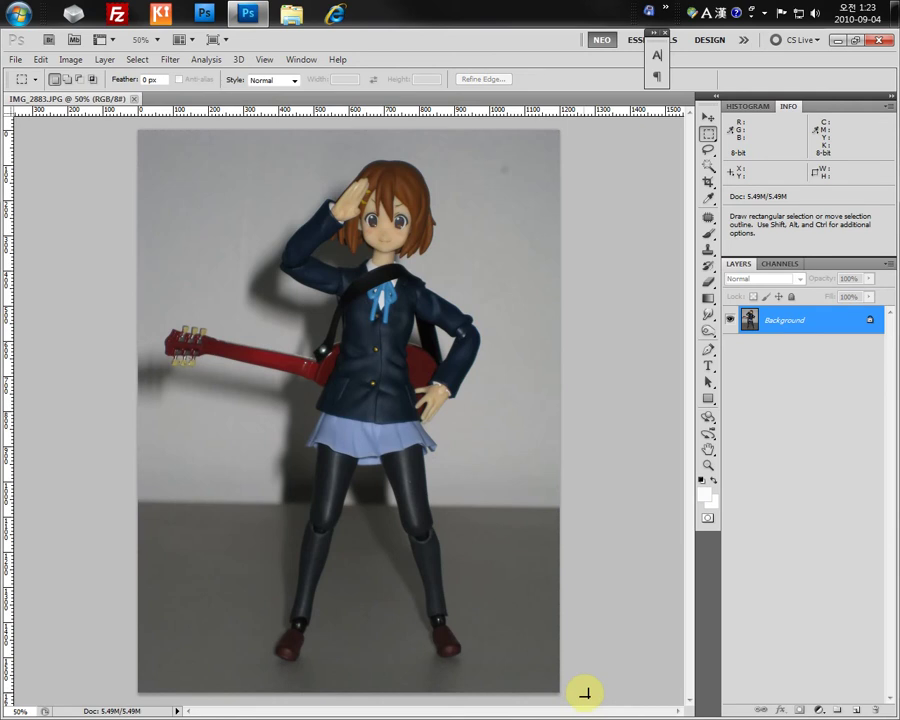
Duplicate the Background layer into a new layer
key(ctrl+j)
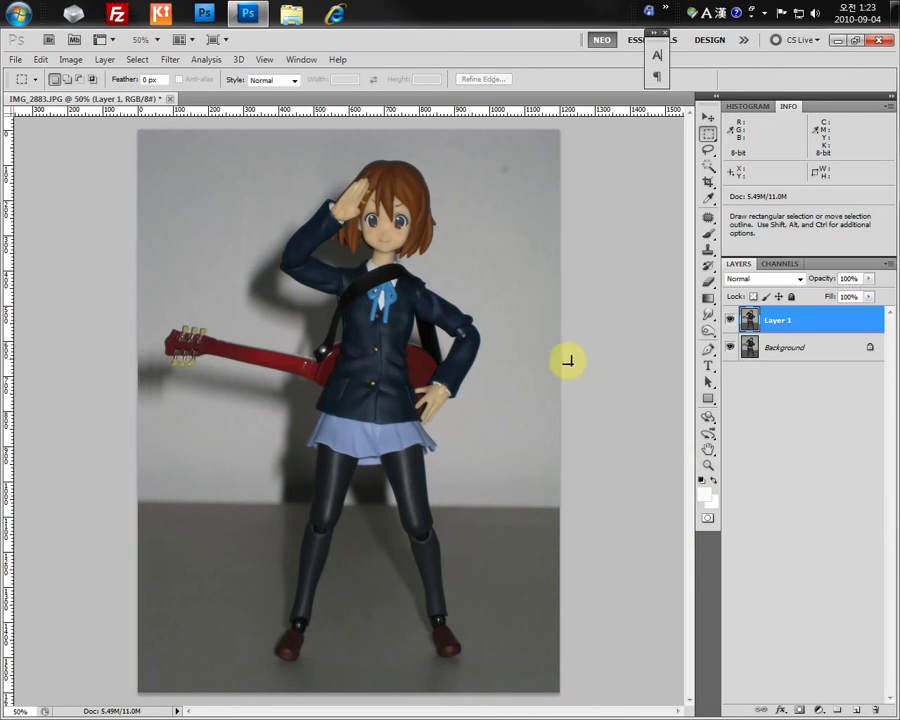
drag(126, 124, 603, 689)
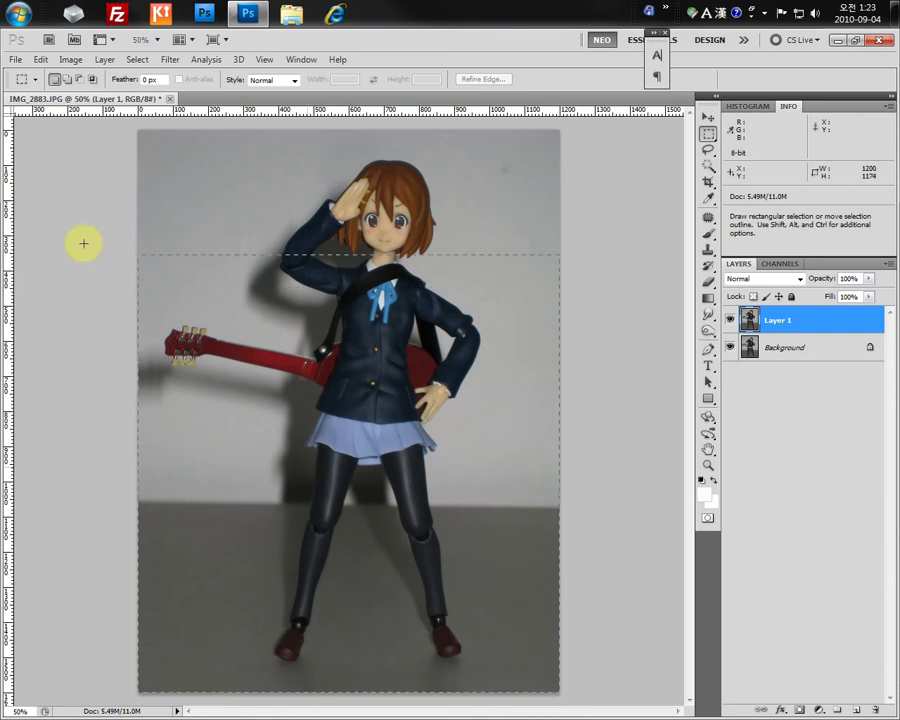
click(37, 120)
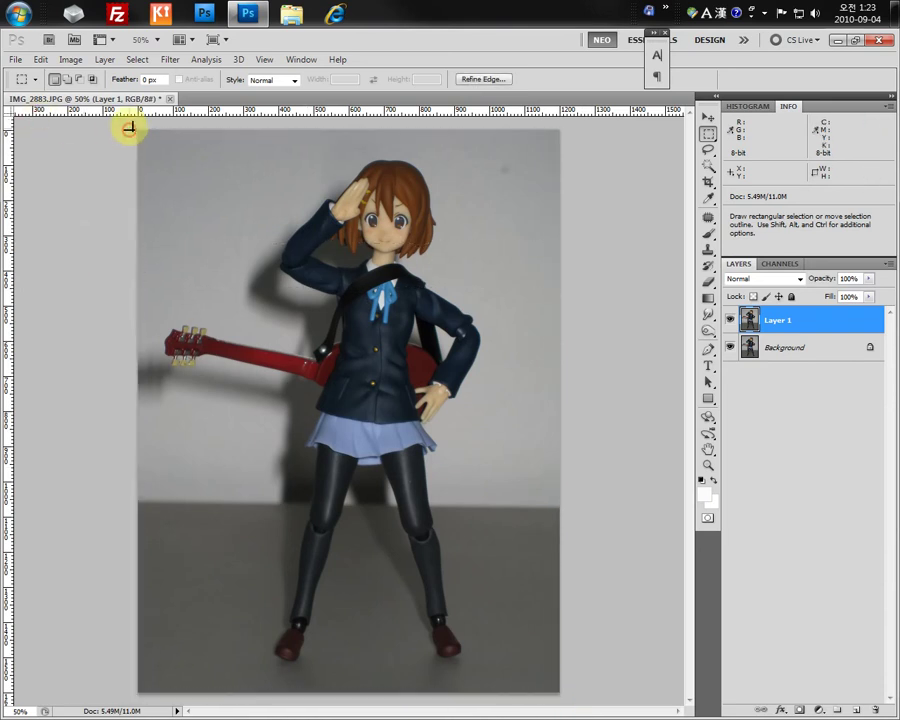
drag(126, 122, 586, 701)
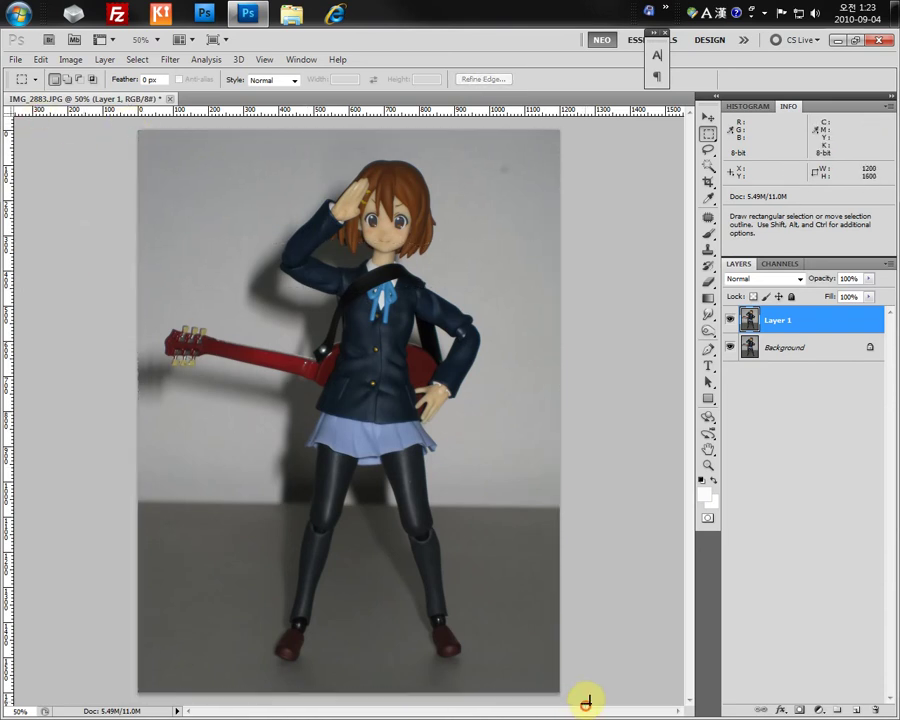
click(576, 698)
Add a Curves adjustment layer above the duplicate and set the RGB curve's white point to input 194, output 255
click(820, 710)
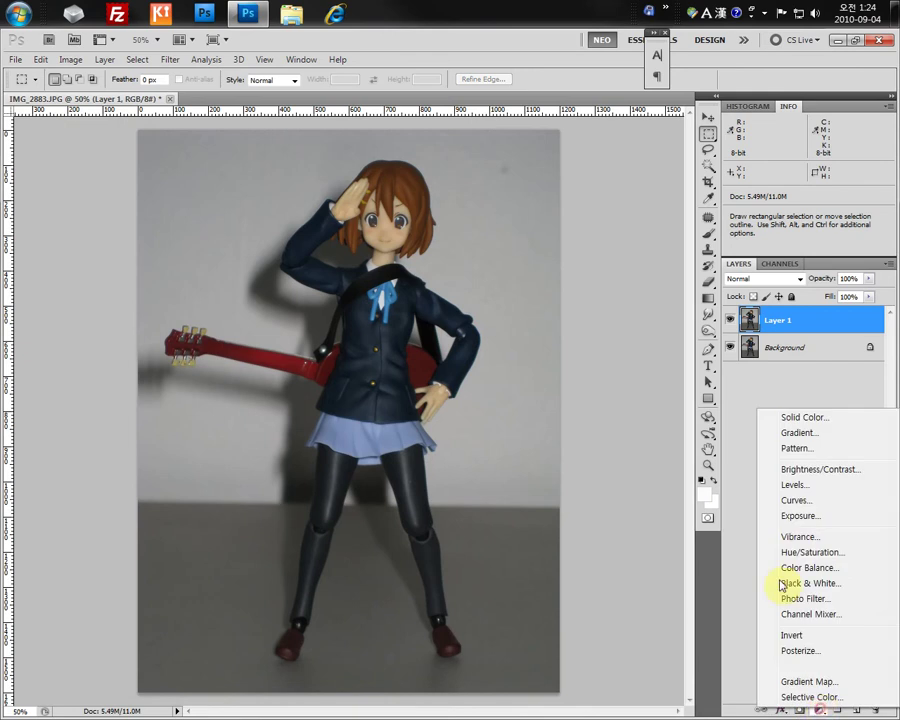
click(795, 500)
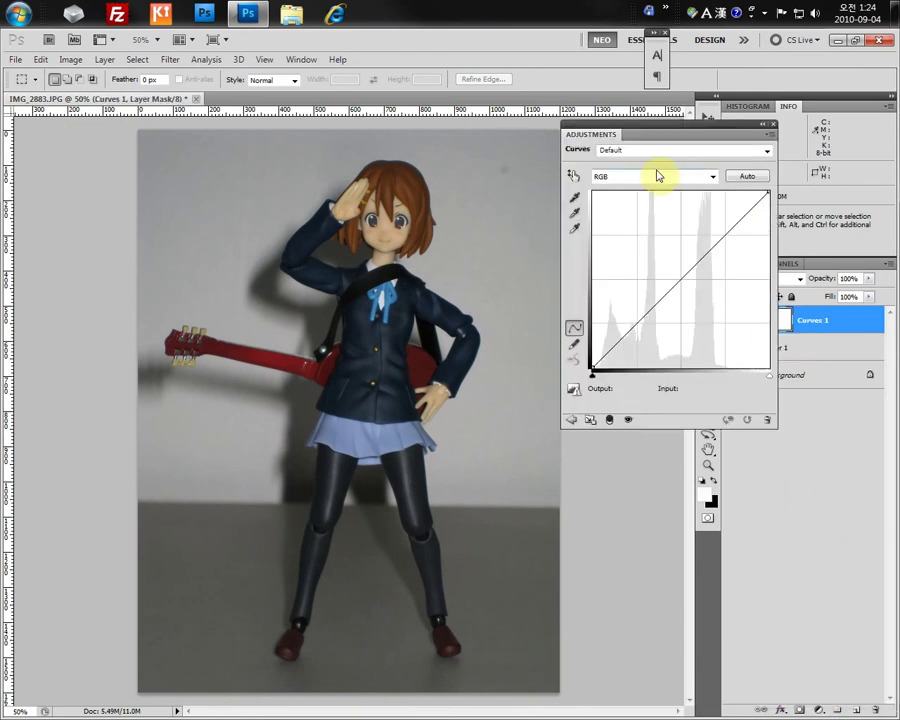
drag(685, 131, 589, 127)
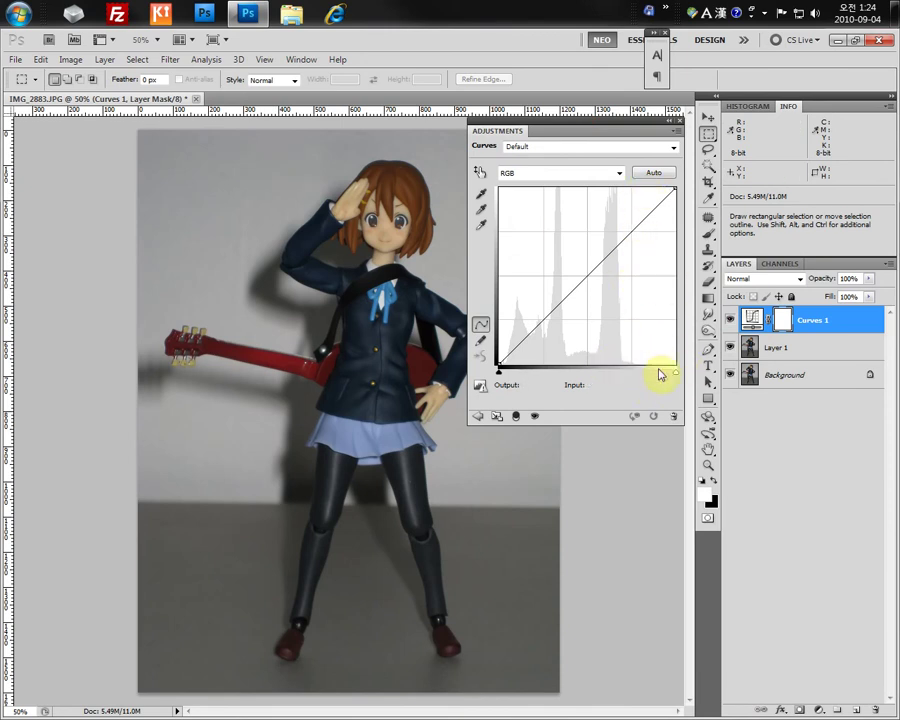
click(675, 187)
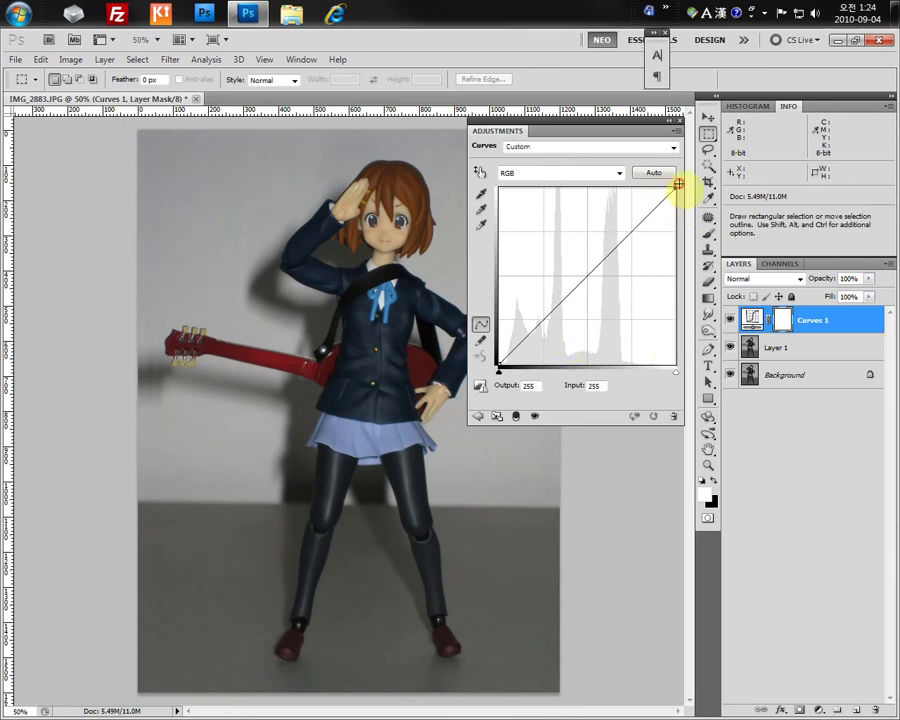
drag(675, 187, 634, 181)
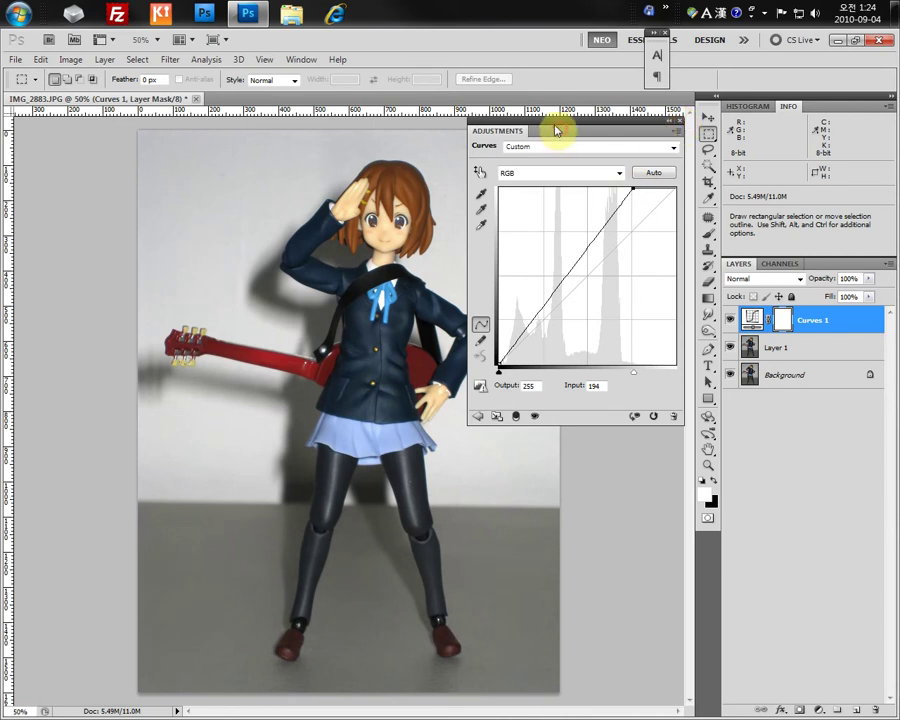
drag(556, 127, 602, 152)
drag(349, 182, 428, 268)
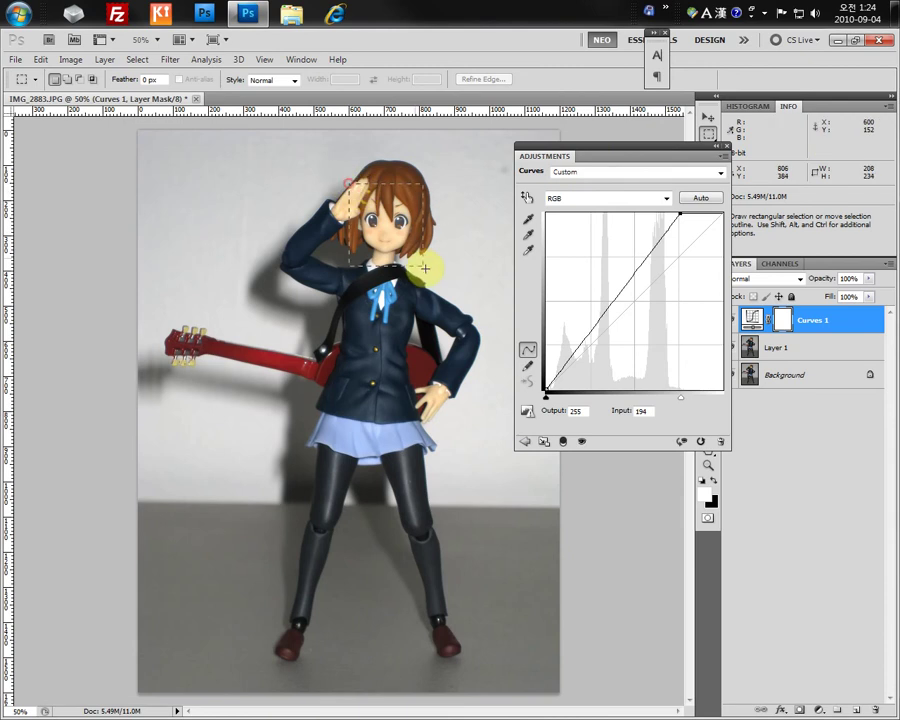
drag(398, 220, 306, 468)
click(444, 434)
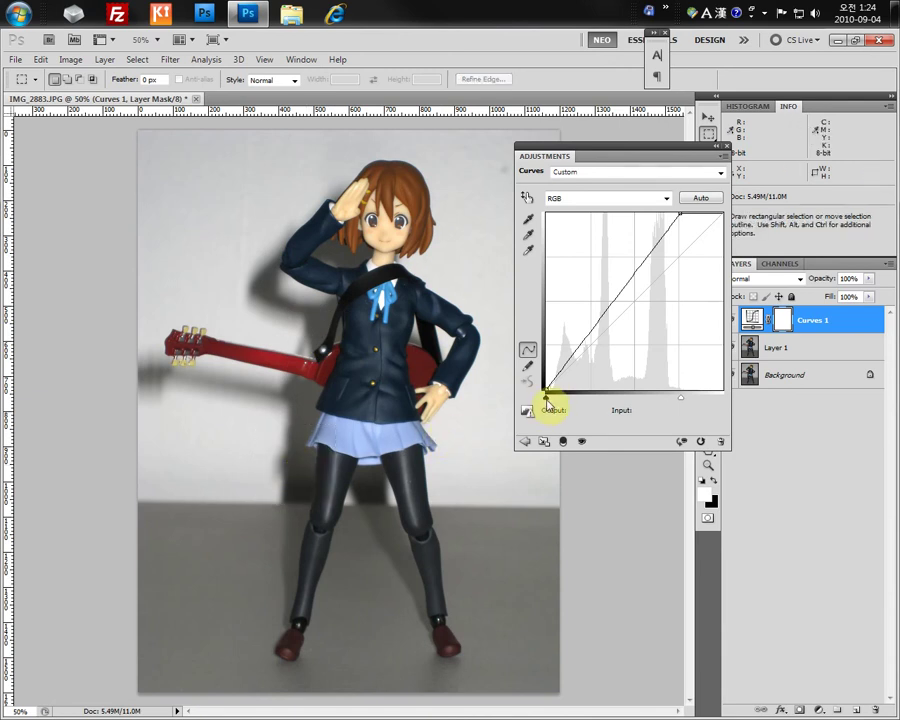
Reshape the RGB curve with black point output 18, raised midtones and white point input 225, and compare the photo with and without it
drag(547, 388, 530, 378)
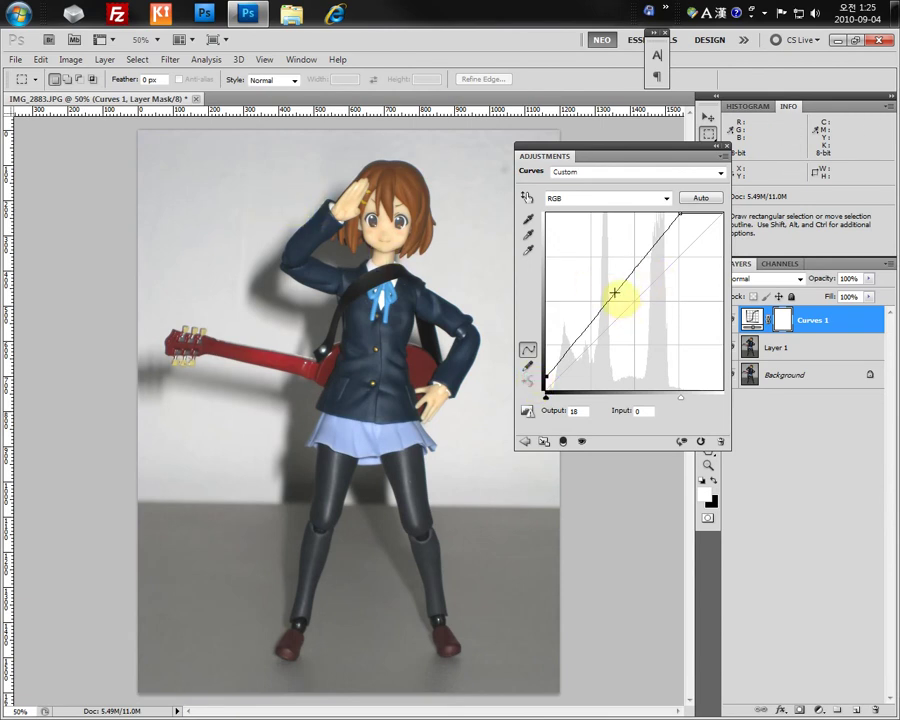
drag(616, 291, 608, 287)
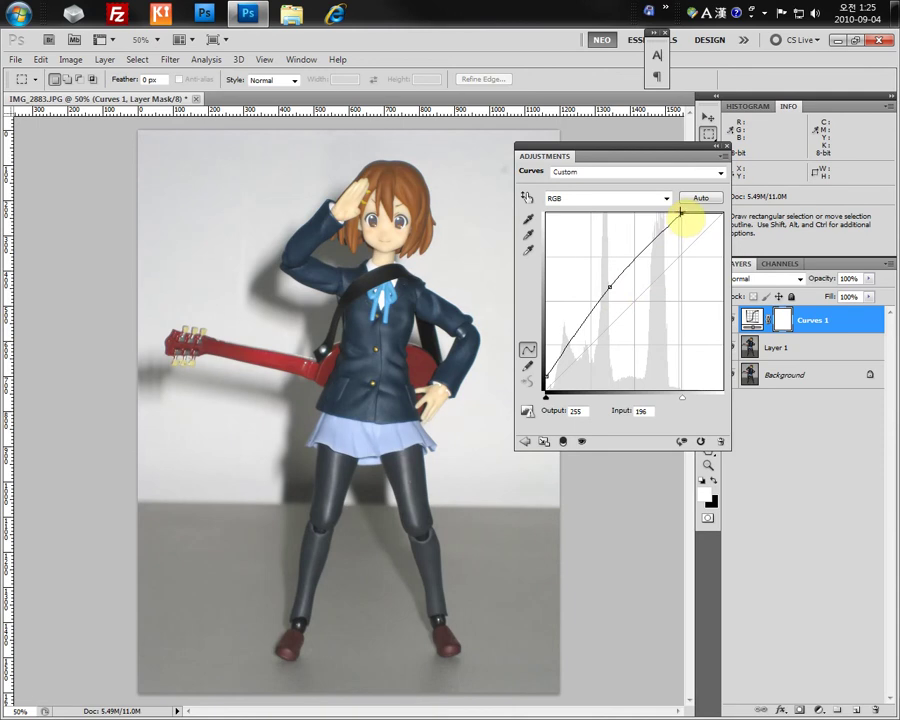
drag(681, 212, 701, 201)
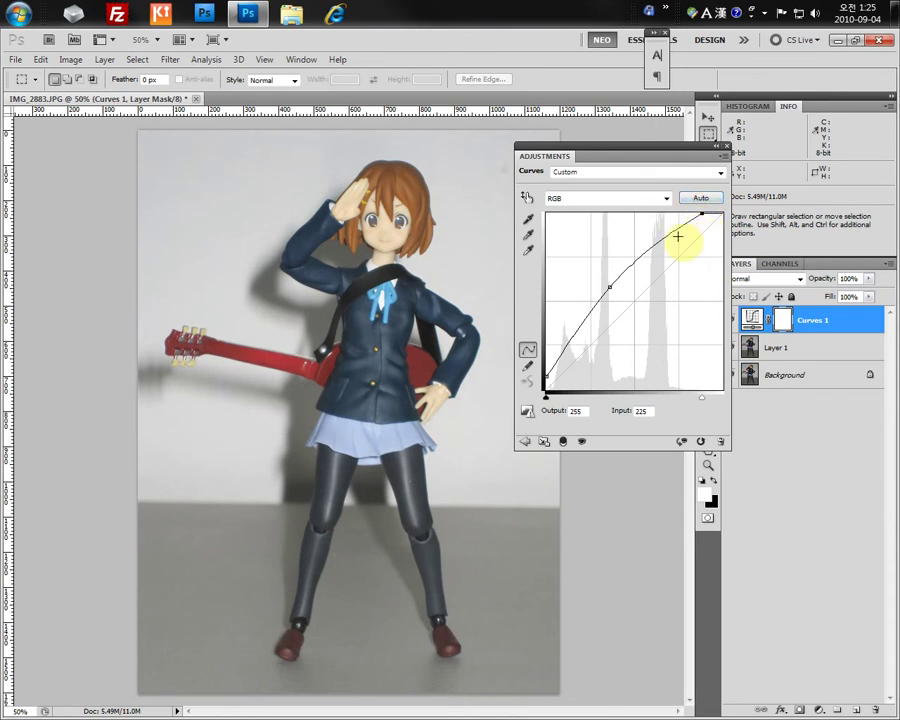
click(727, 150)
click(733, 320)
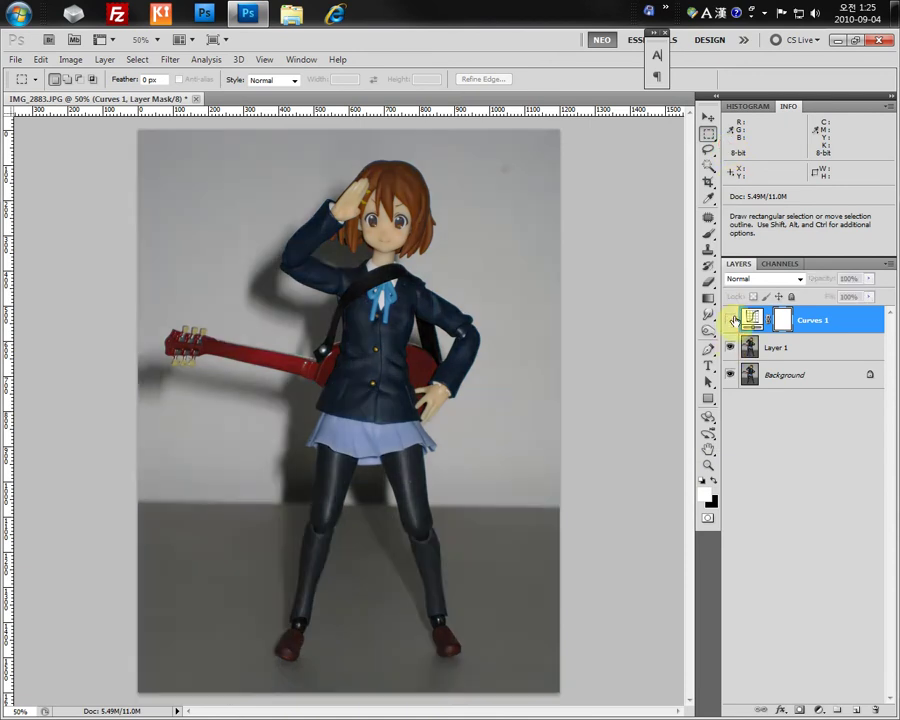
click(733, 320)
click(733, 320)
click(733, 320)
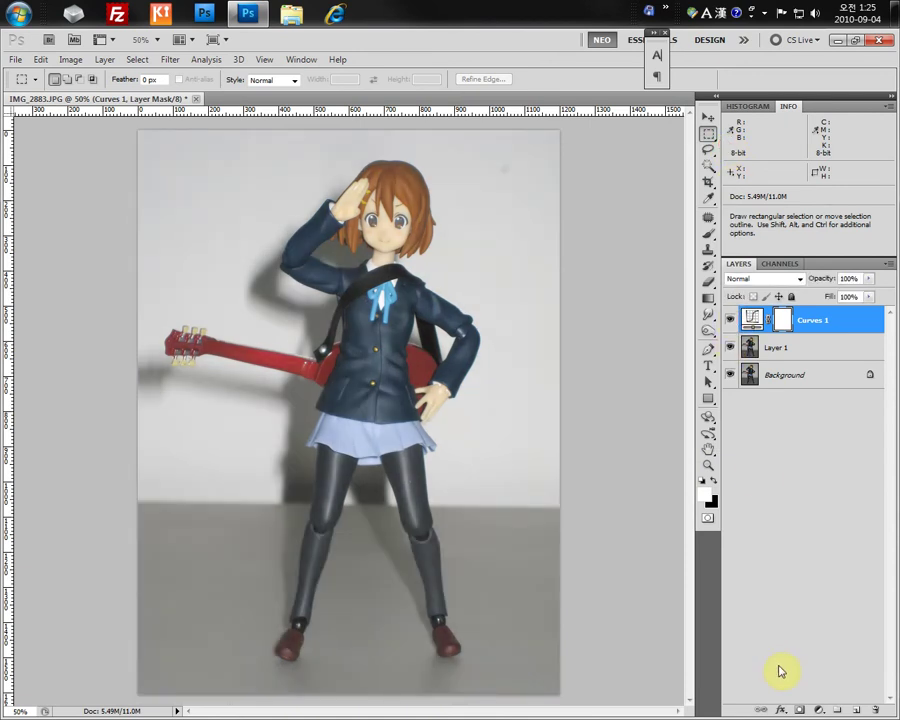
Add a Brightness/Contrast adjustment layer with contrast 28 and compare the photo with and without it
click(818, 710)
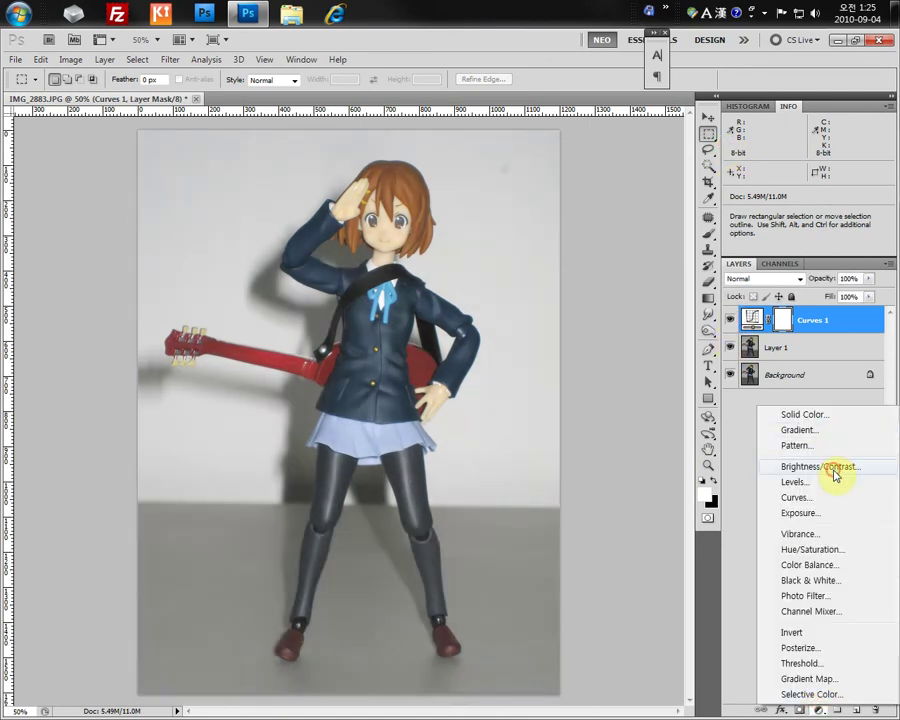
click(834, 470)
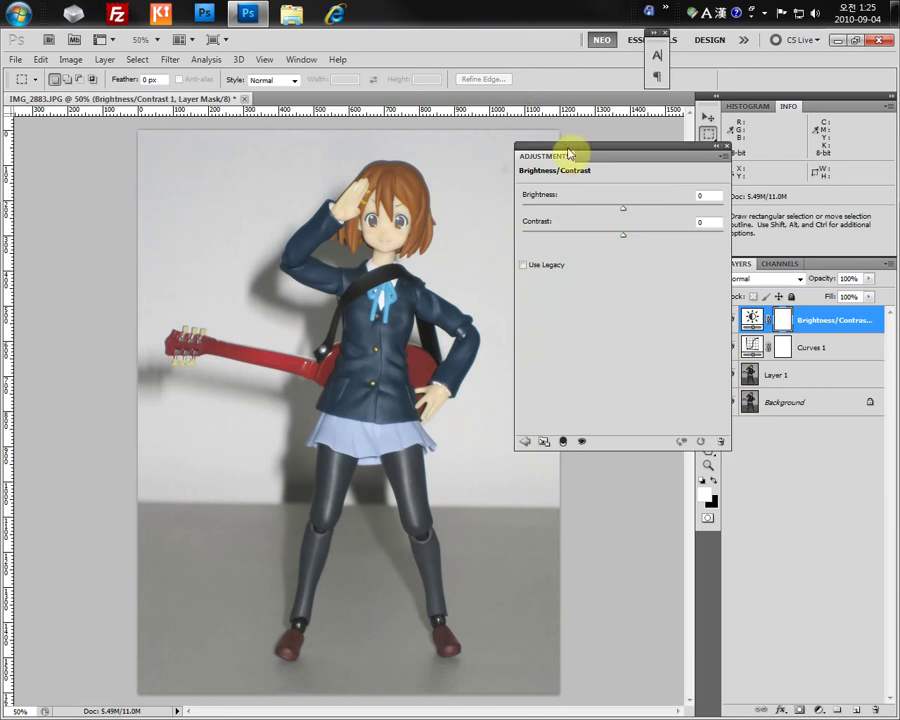
drag(572, 151, 528, 123)
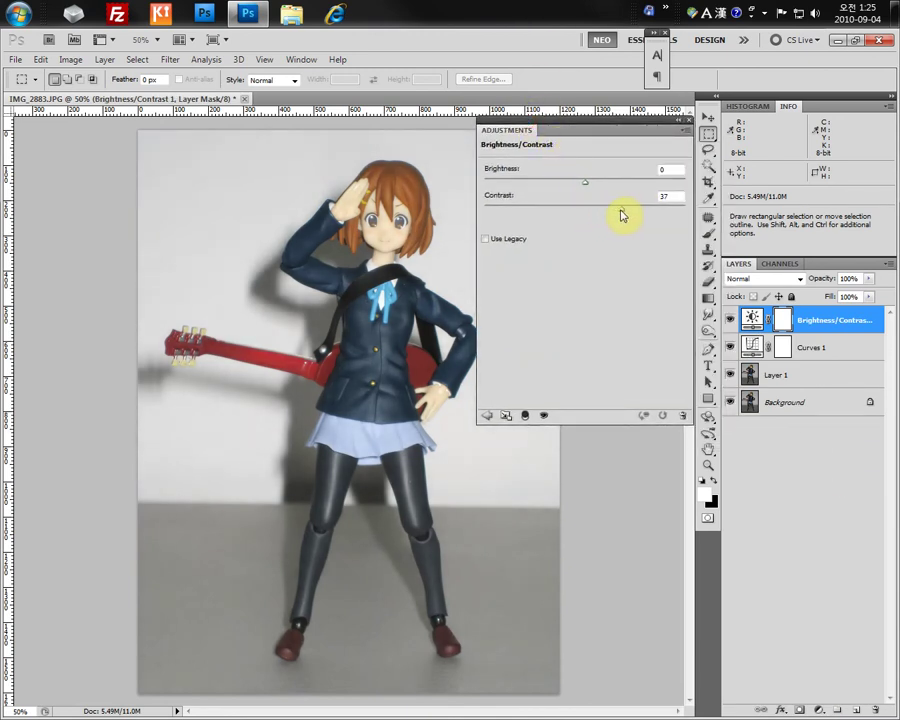
mouse_move(621, 214)
mouse_down()
mouse_move(587, 209)
mouse_move(614, 210)
mouse_up()
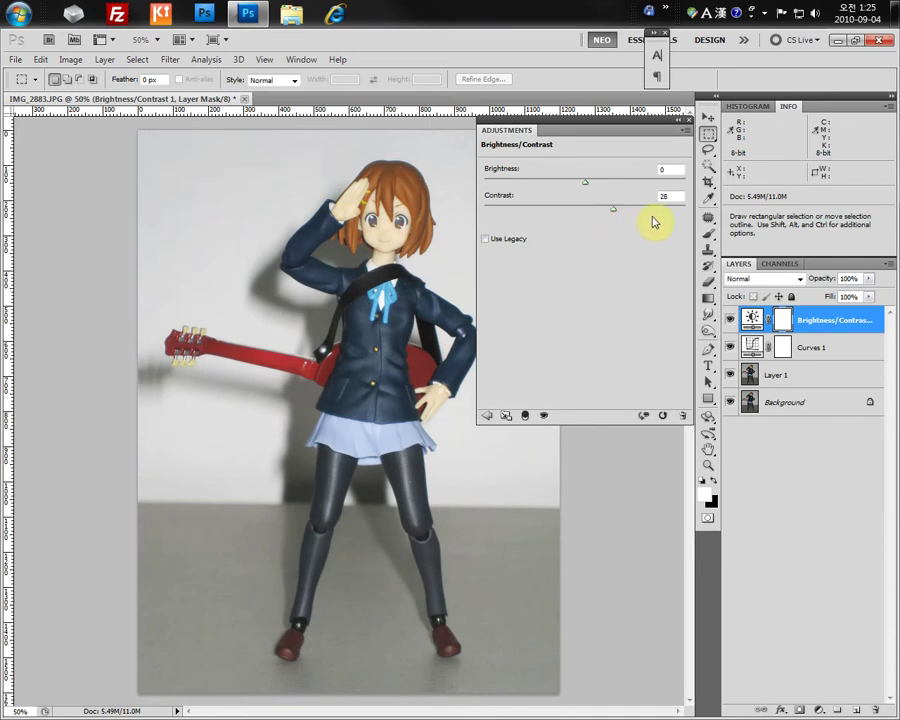
click(688, 118)
click(731, 320)
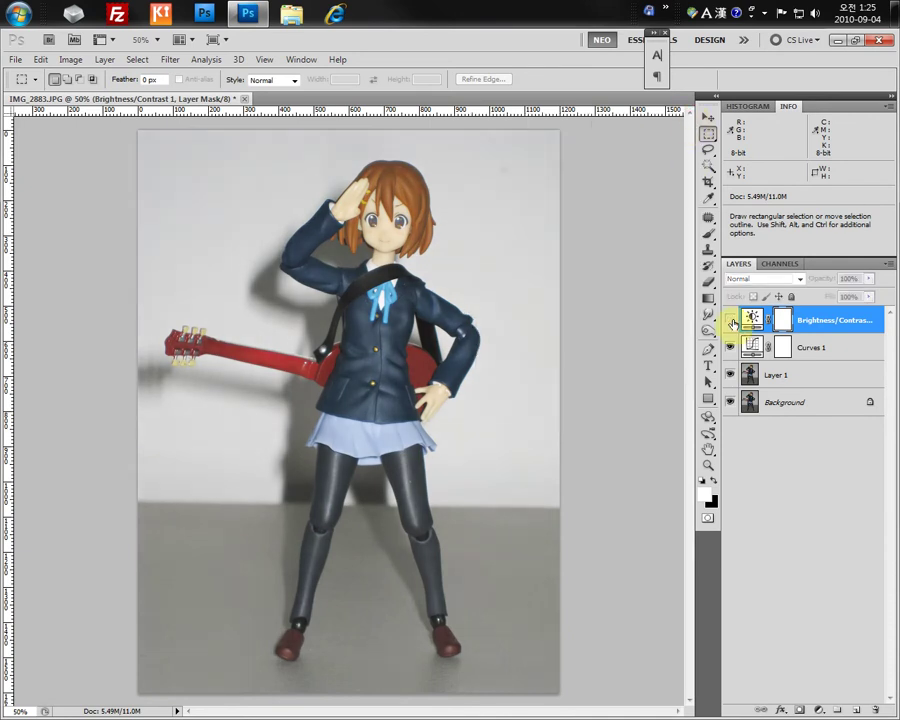
click(731, 320)
click(731, 320)
click(731, 320)
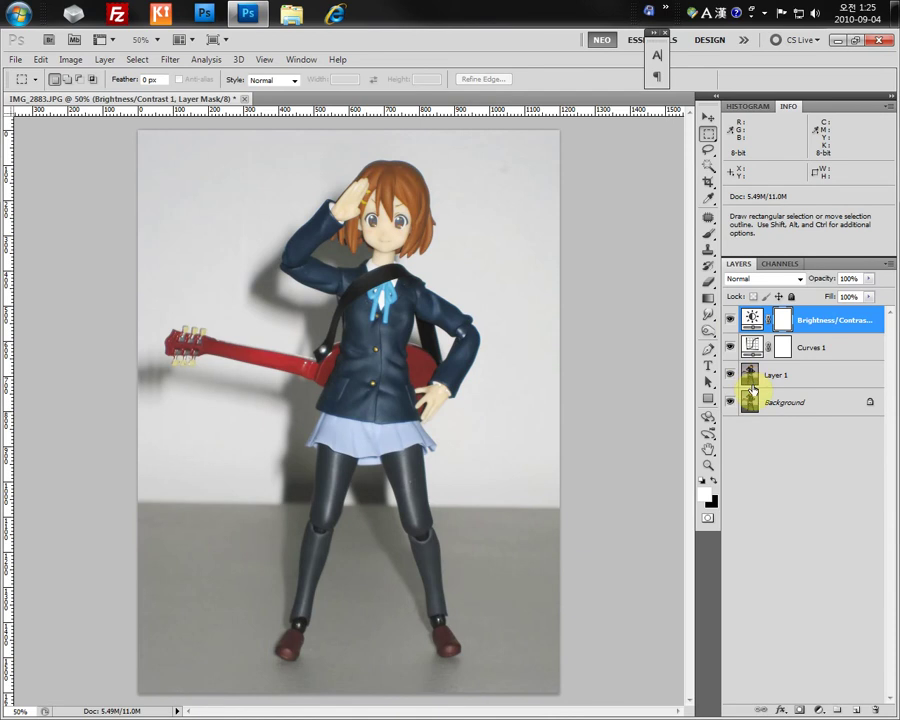
Merge the Curves and Brightness/Contrast adjustment layers down into Layer 1 and compare the result with the Background
click(752, 346)
key(Delete)
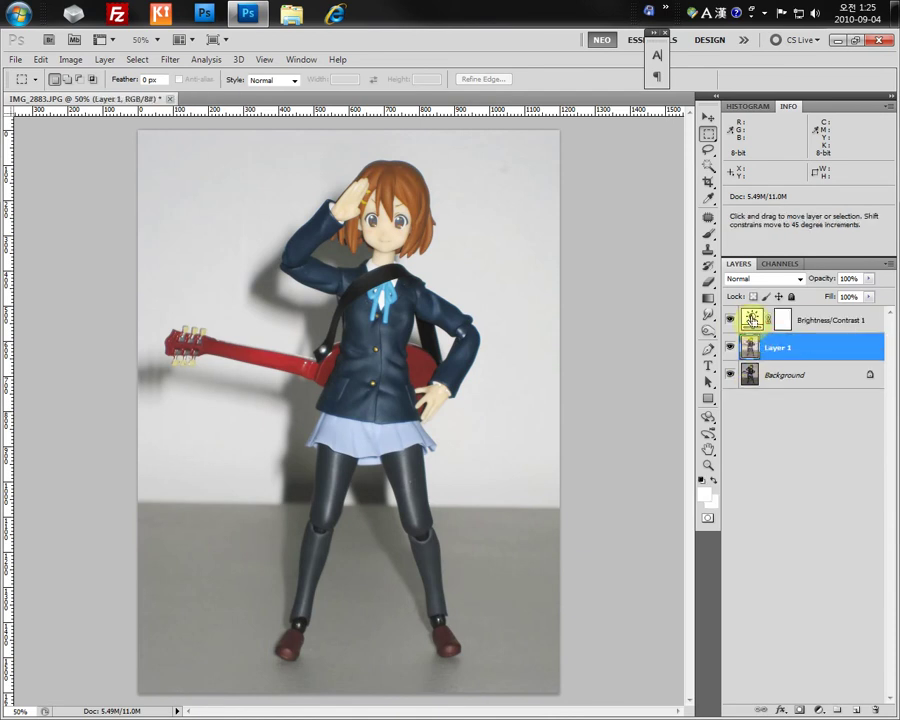
click(752, 319)
key(Delete)
click(729, 320)
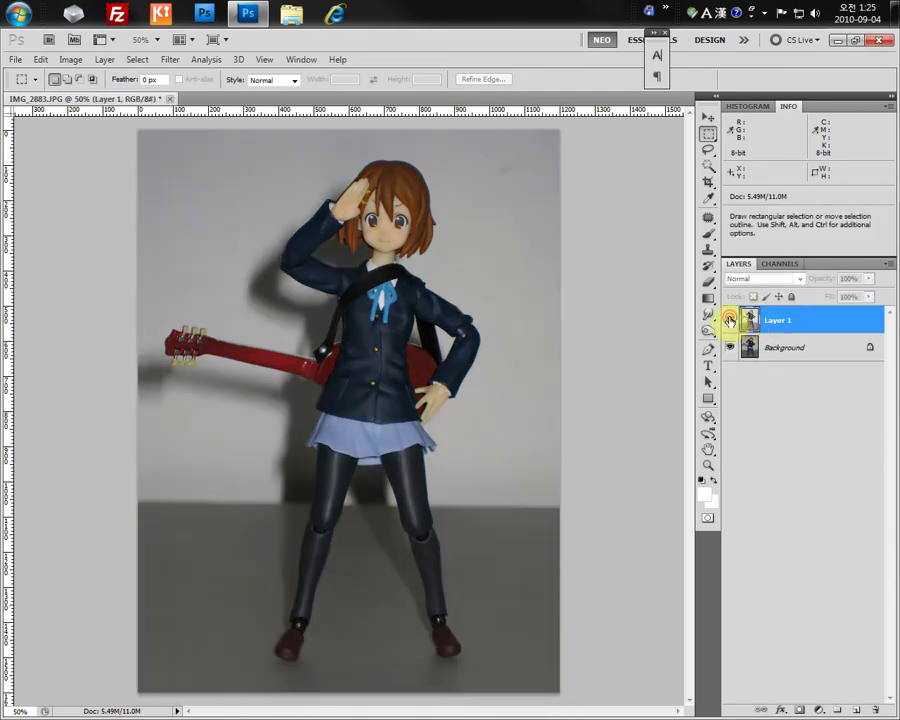
click(729, 320)
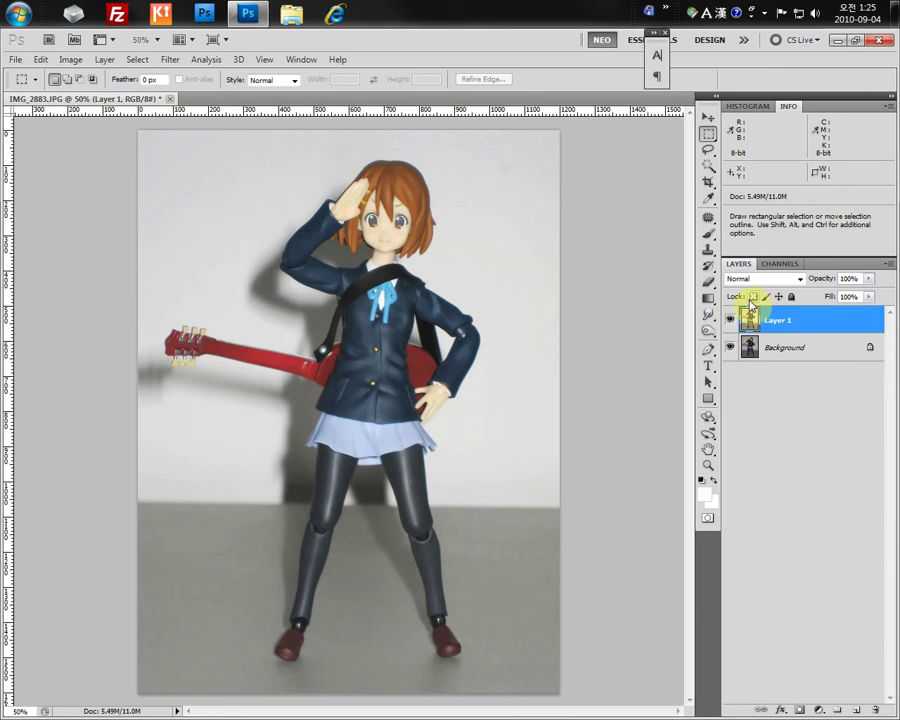
Compare the photo with Layer 1 hidden and shown, checking the brightness of the figure's face
click(728, 320)
click(728, 320)
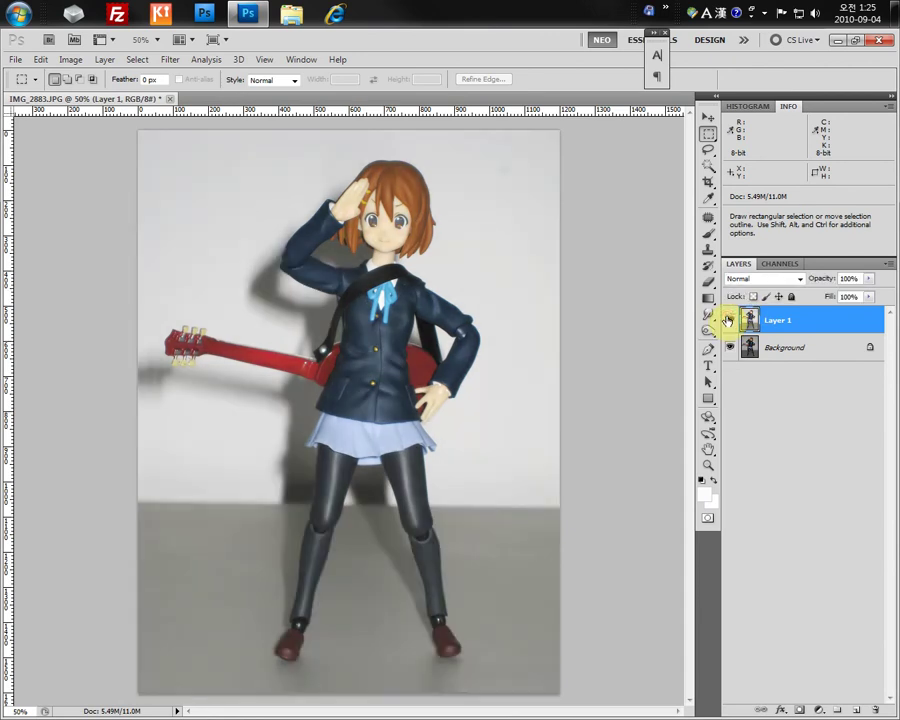
click(728, 320)
click(728, 320)
drag(362, 188, 422, 247)
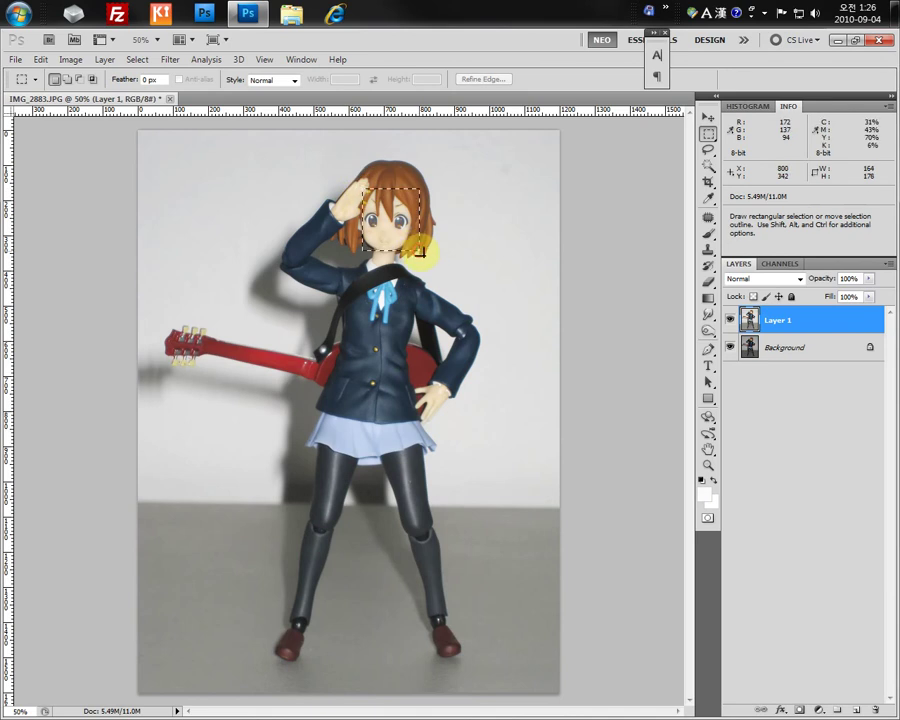
key(ctrl+d)
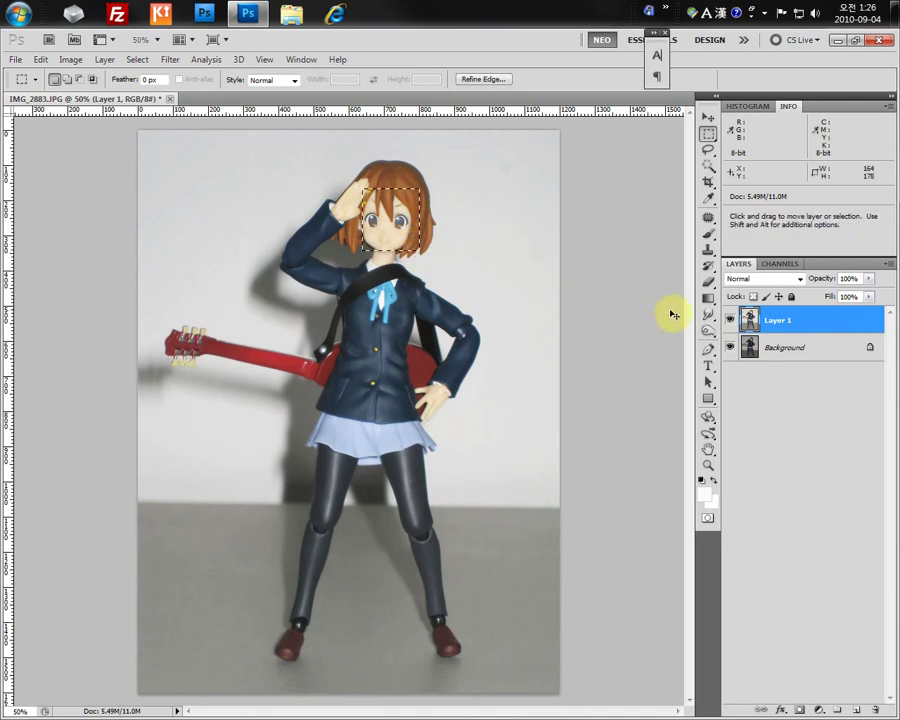
Undo the merge to restore Curves 1 and Brightness/Contrast 1 as separate adjustment layers above Layer 1
key(ctrl+z)
key(ctrl+alt+z)
key(ctrl+alt+z)
key(ctrl+alt+z)
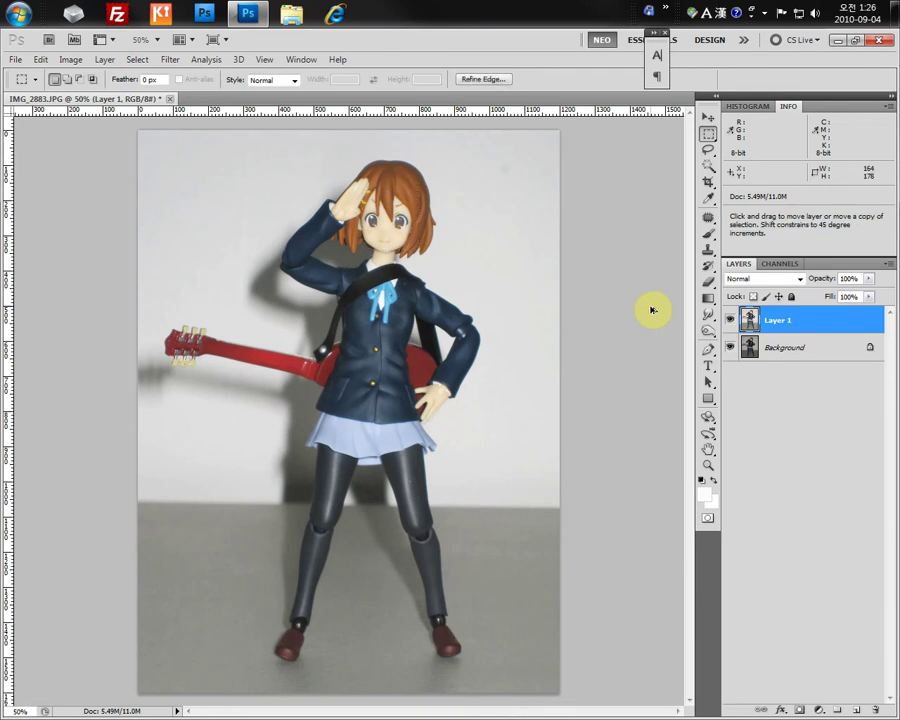
key(ctrl+shift+z)
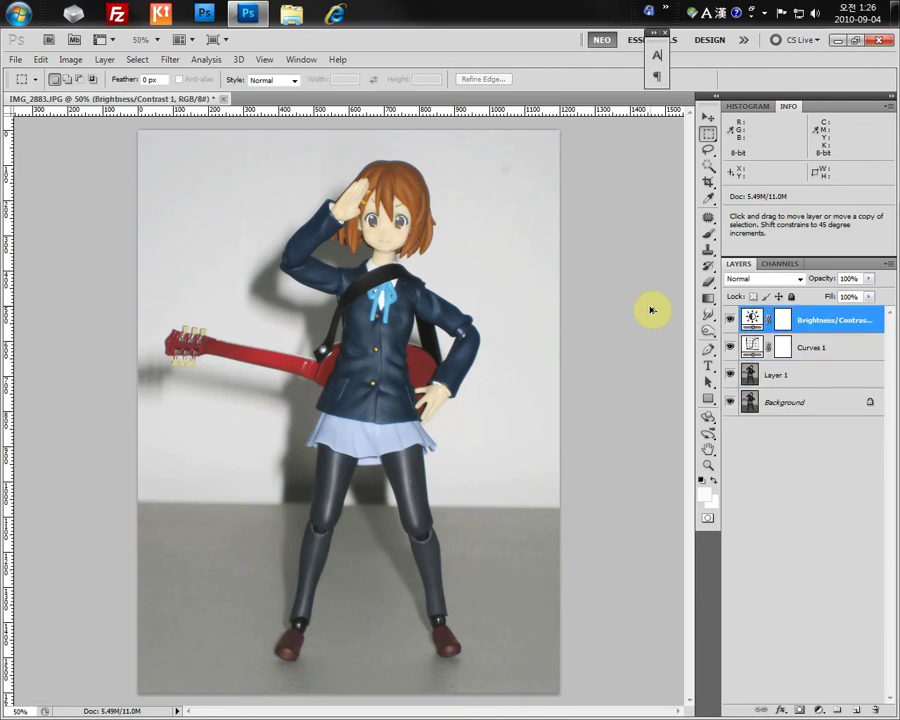
Make the Curves 1 layer mask active for correcting the figure's face
click(786, 349)
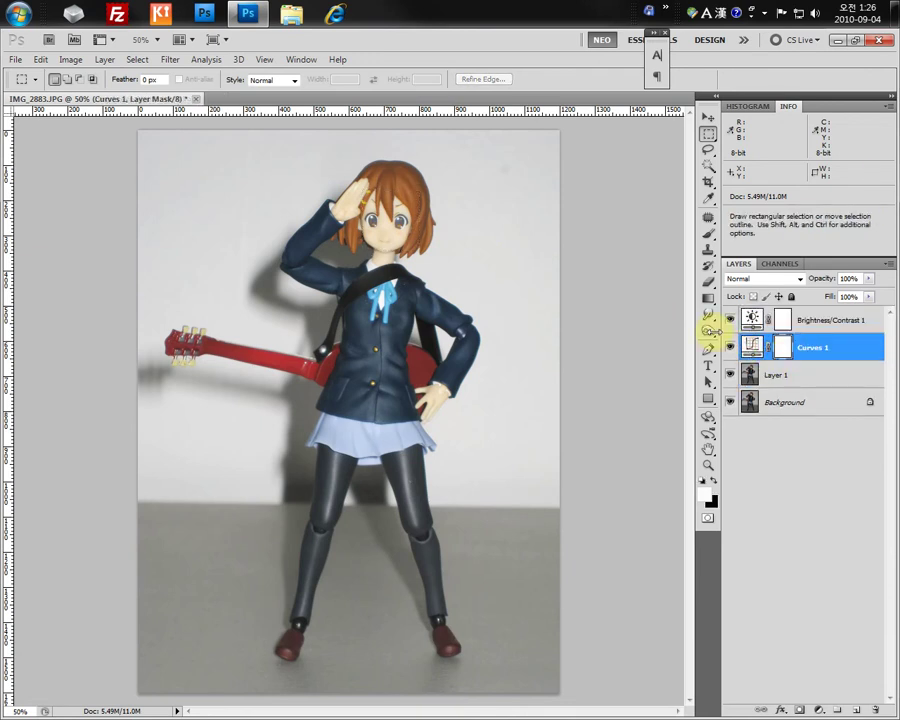
drag(369, 199, 424, 260)
click(472, 255)
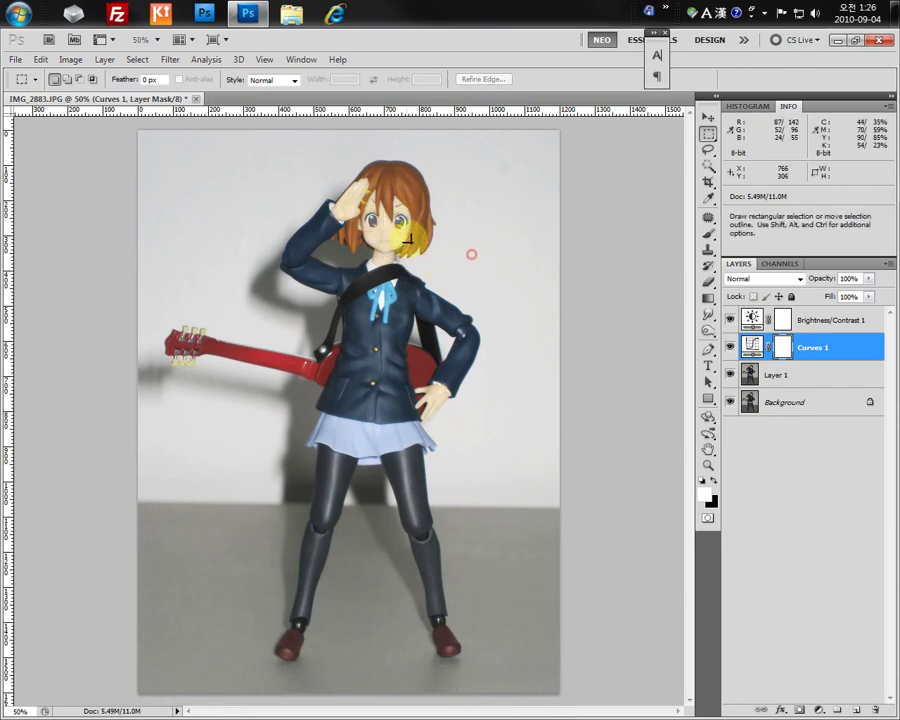
key(ctrl+space)
drag(344, 182, 392, 227)
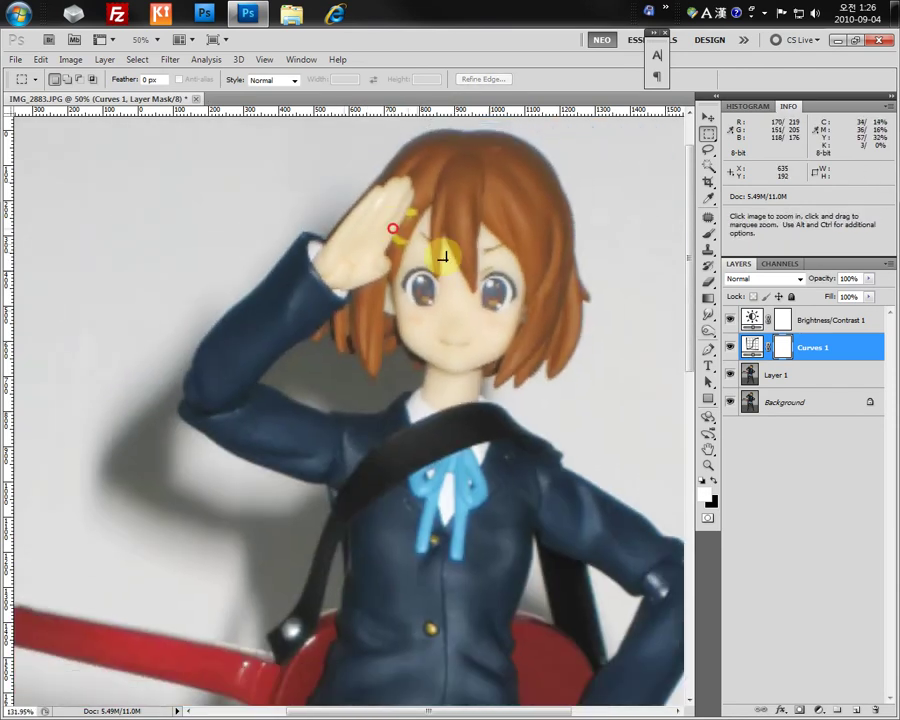
key(space)
drag(508, 312, 404, 328)
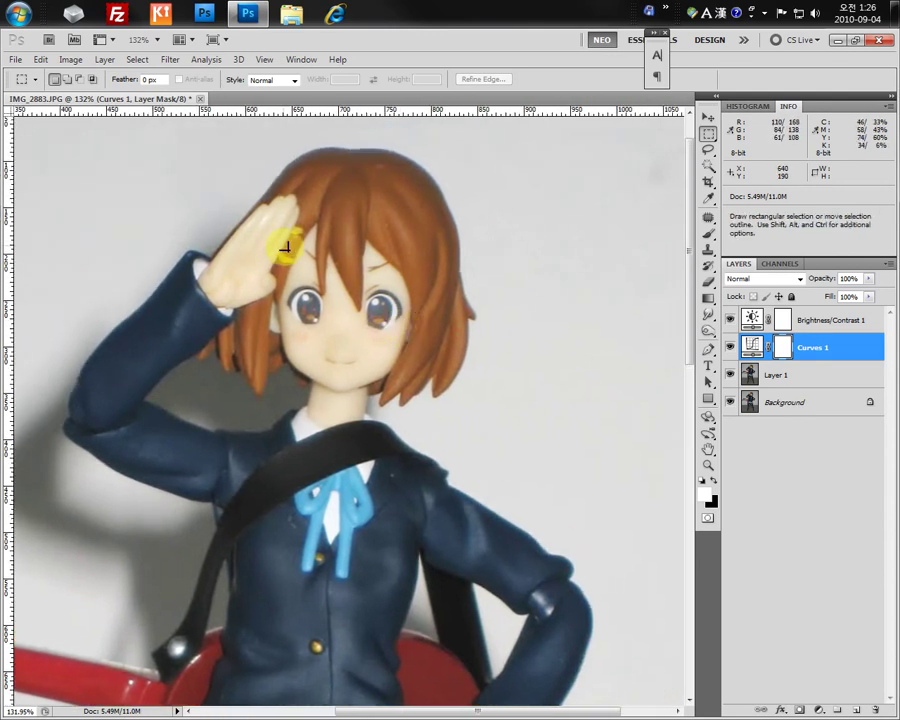
drag(285, 246, 414, 378)
click(466, 368)
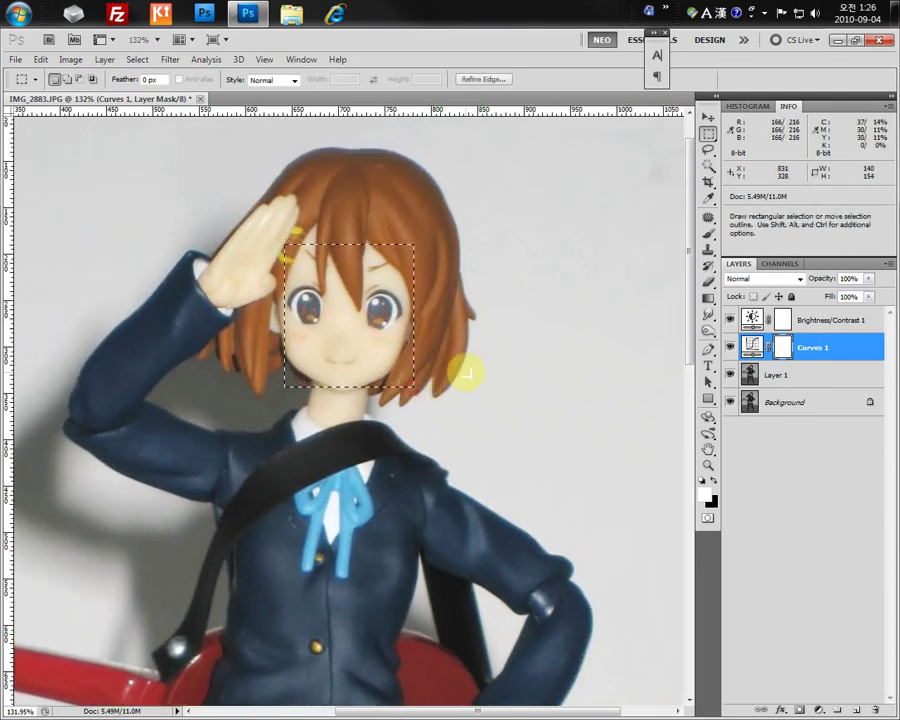
click(786, 354)
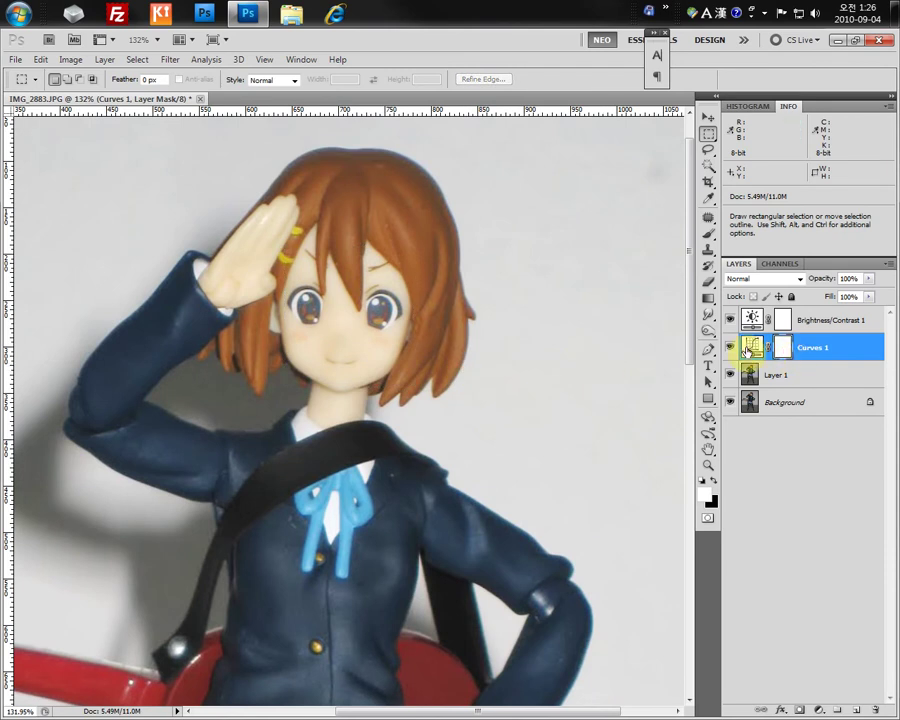
click(748, 347)
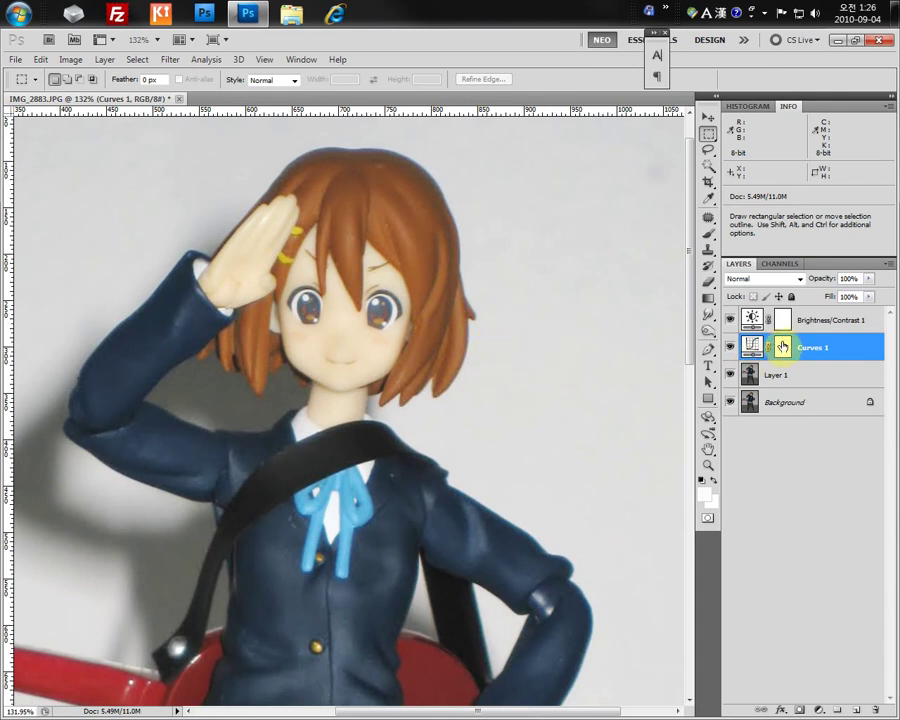
click(755, 345)
click(785, 346)
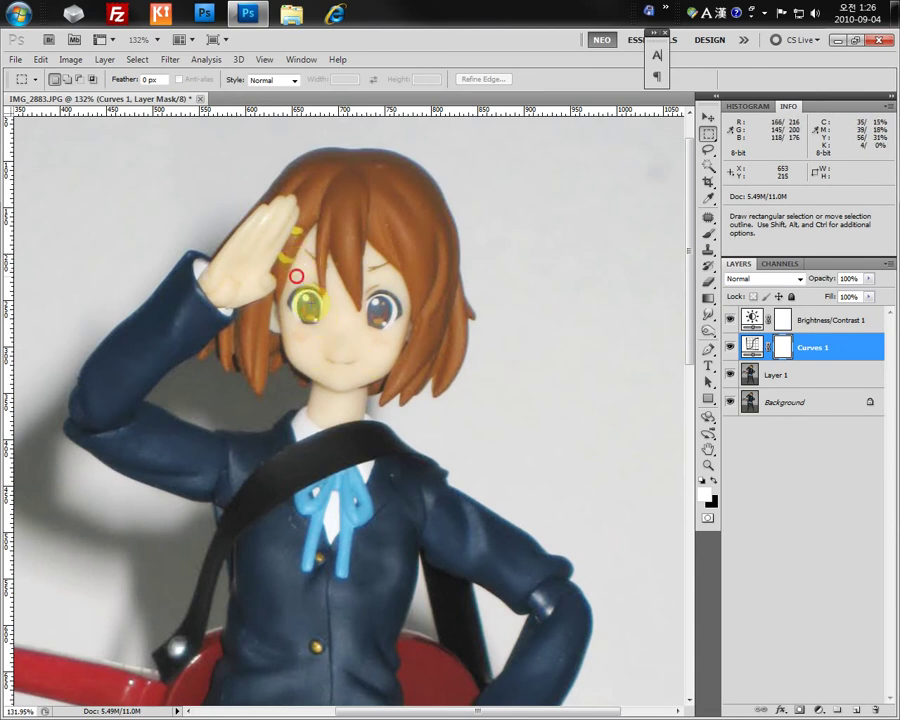
drag(296, 276, 370, 367)
drag(382, 276, 311, 421)
click(355, 333)
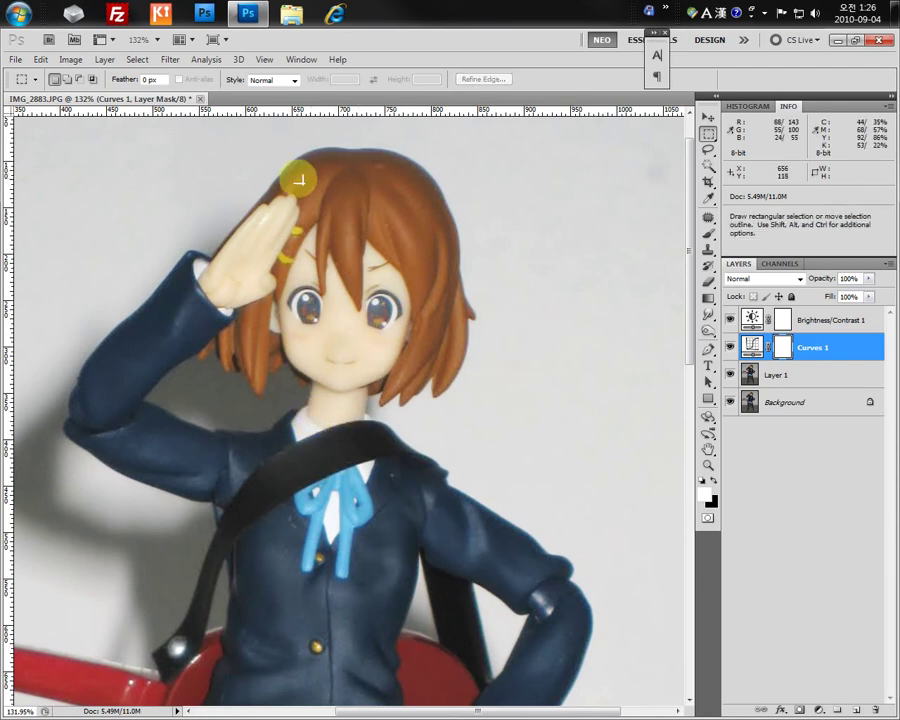
Set up the Brush tool with 10% opacity and black as the foreground color for painting on the Curves 1 mask
click(708, 234)
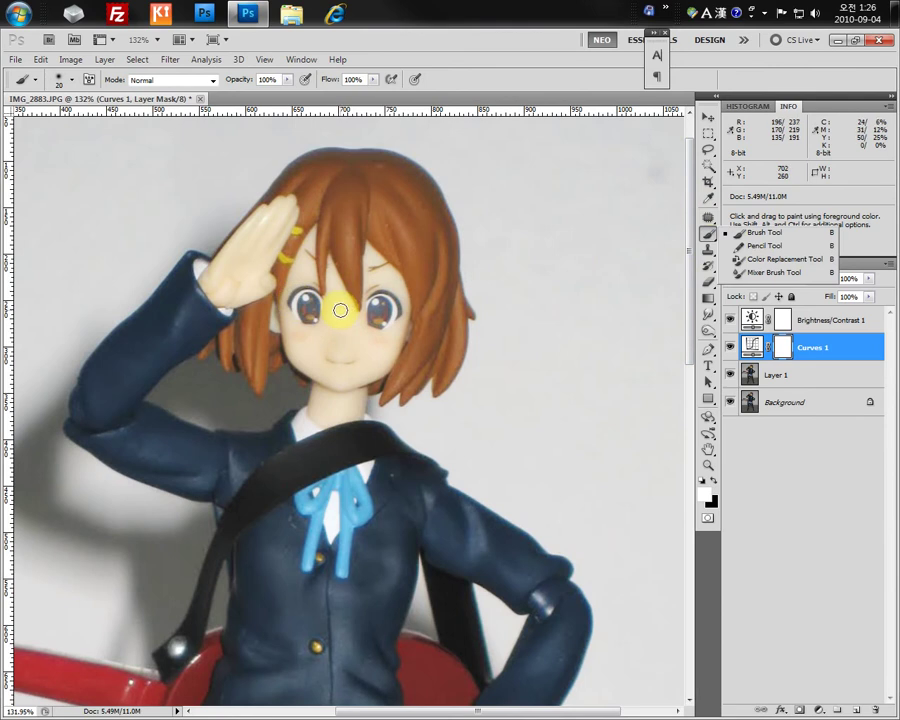
click(276, 80)
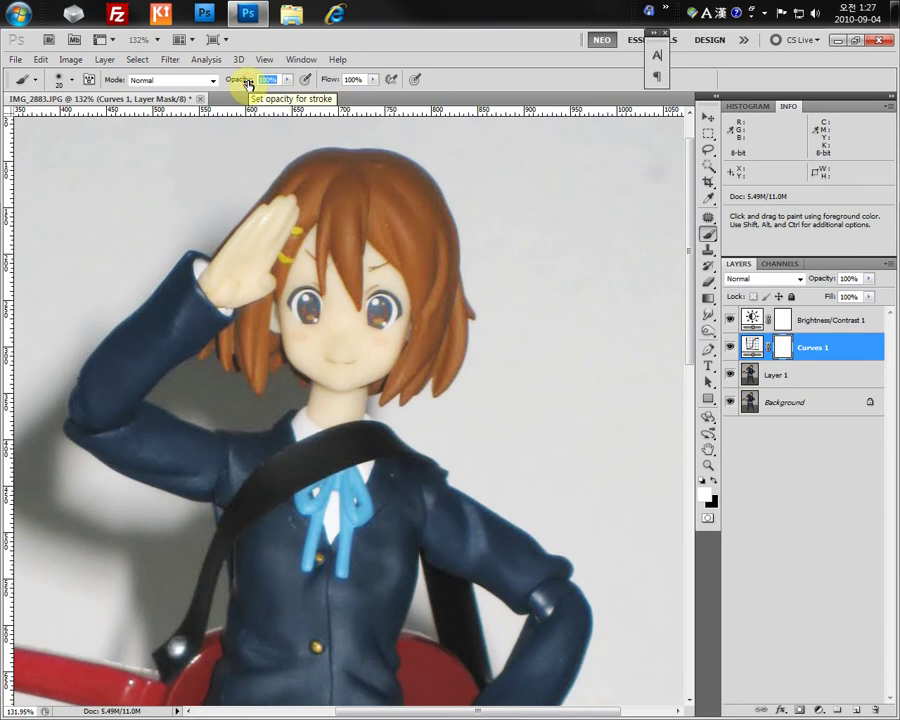
text(10)
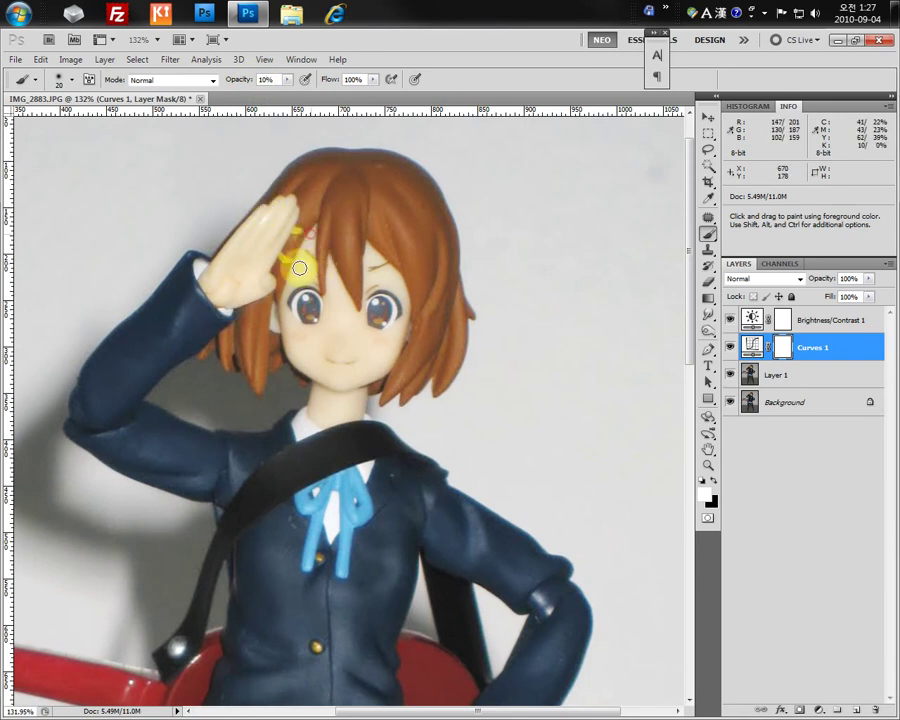
click(291, 321)
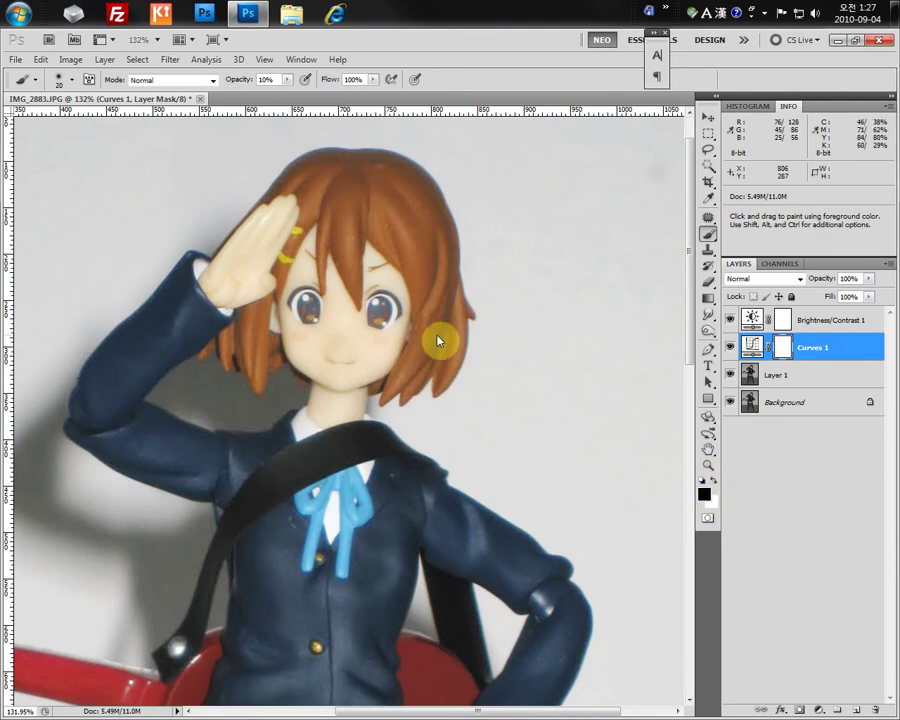
Paint the Curves 1 mask with repeated black strokes at 10% opacity over the face, covering forehead, eyes, cheeks, nose and chin
click(309, 234)
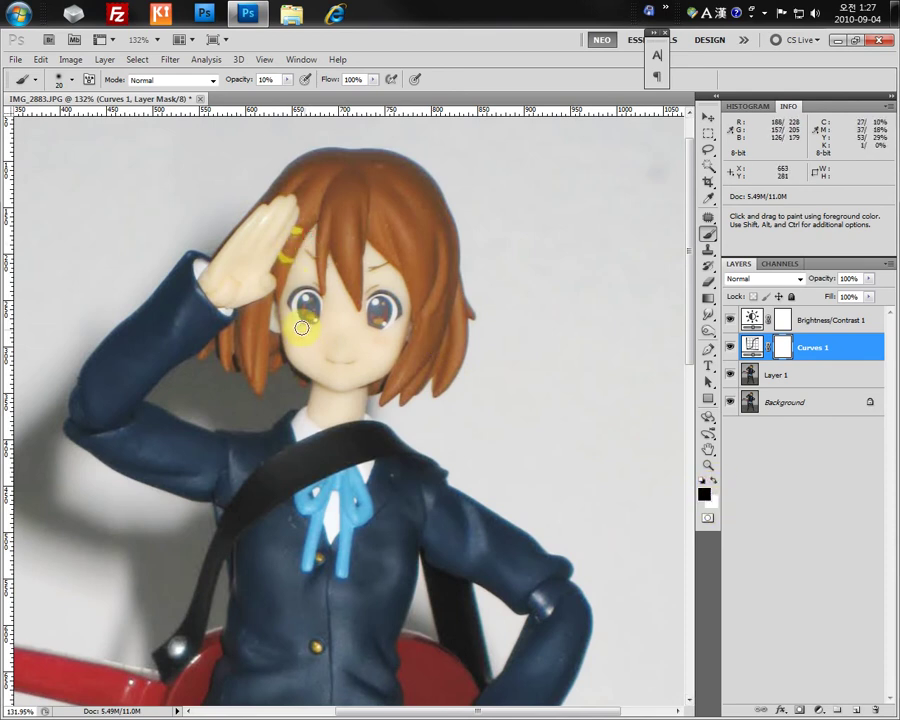
click(344, 378)
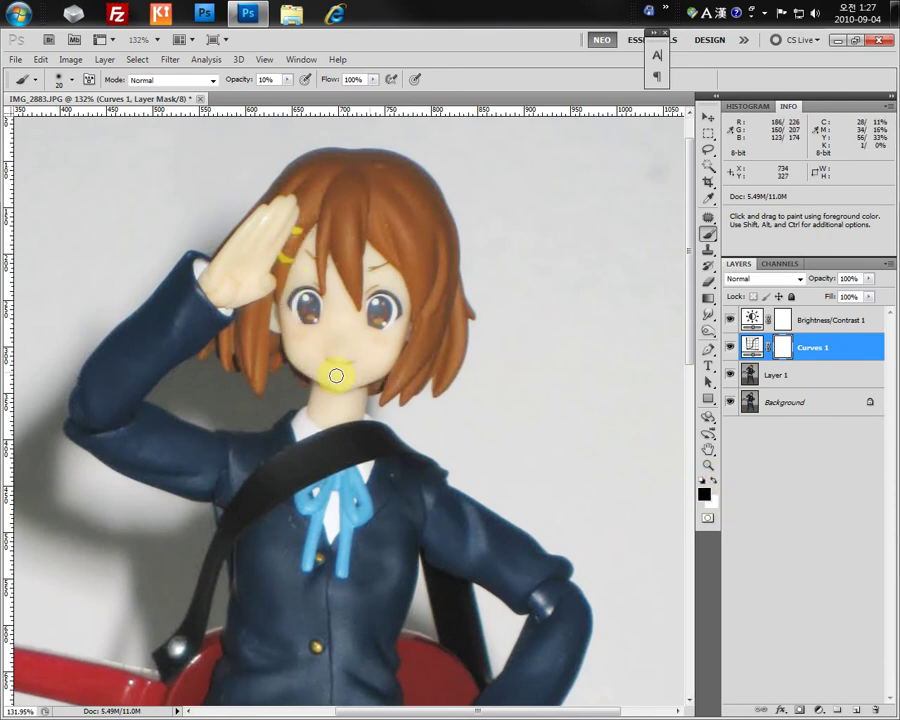
click(298, 332)
click(341, 336)
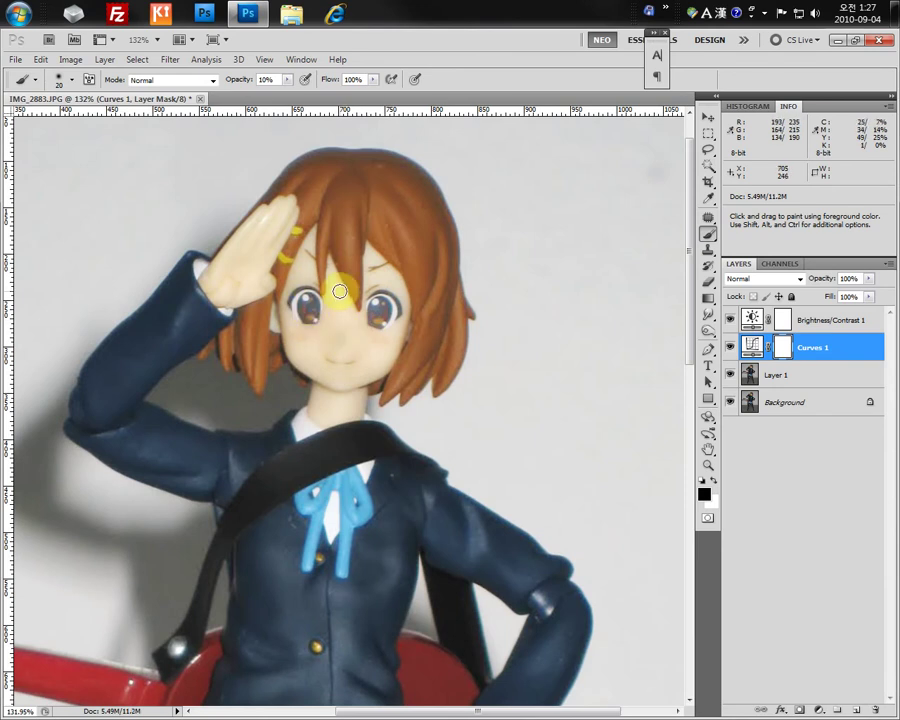
click(393, 318)
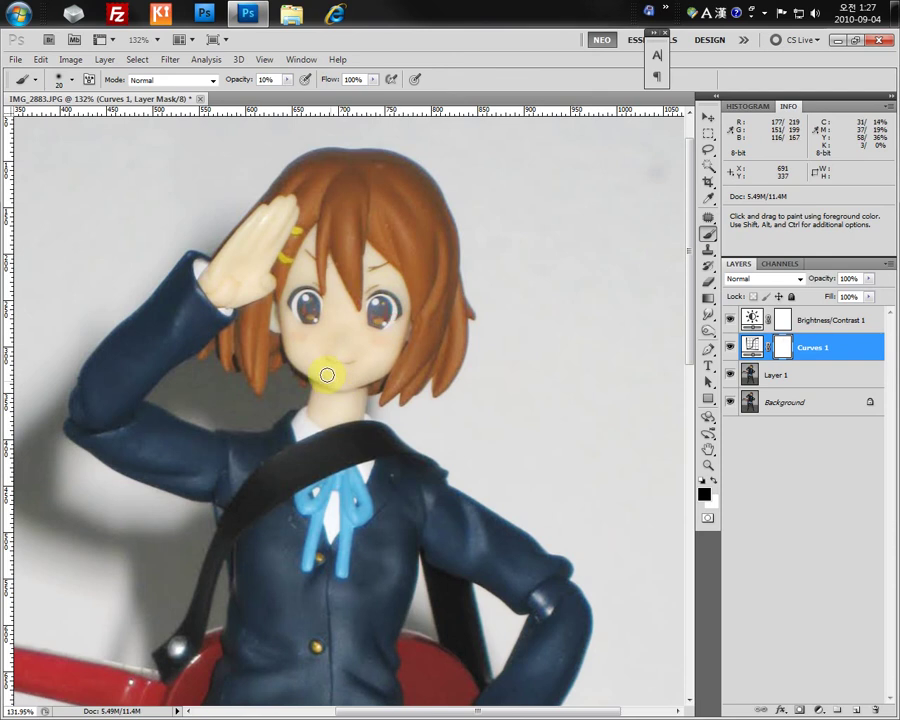
click(291, 345)
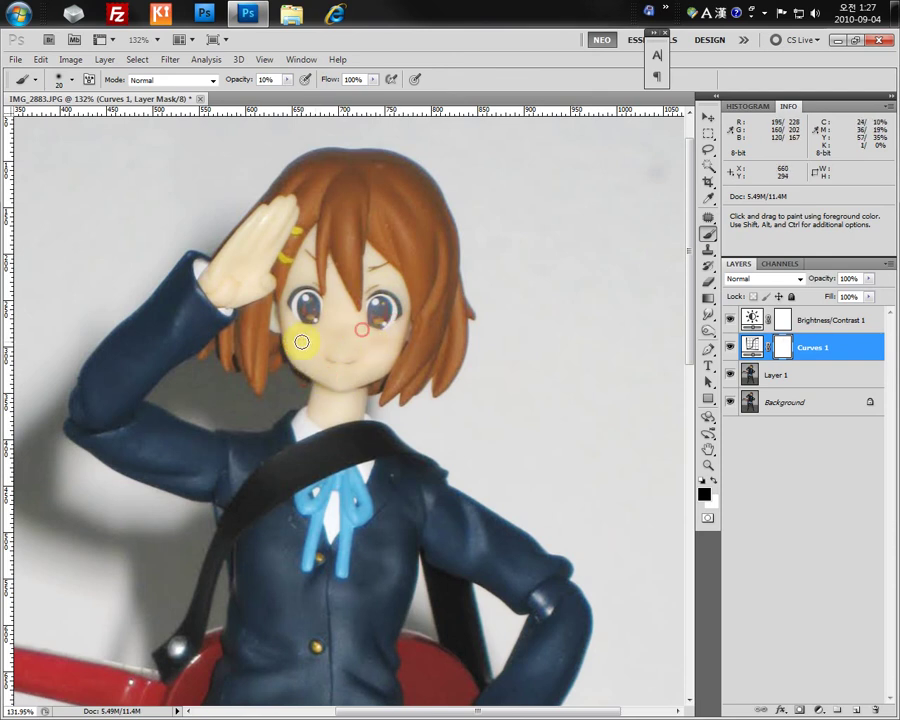
click(300, 310)
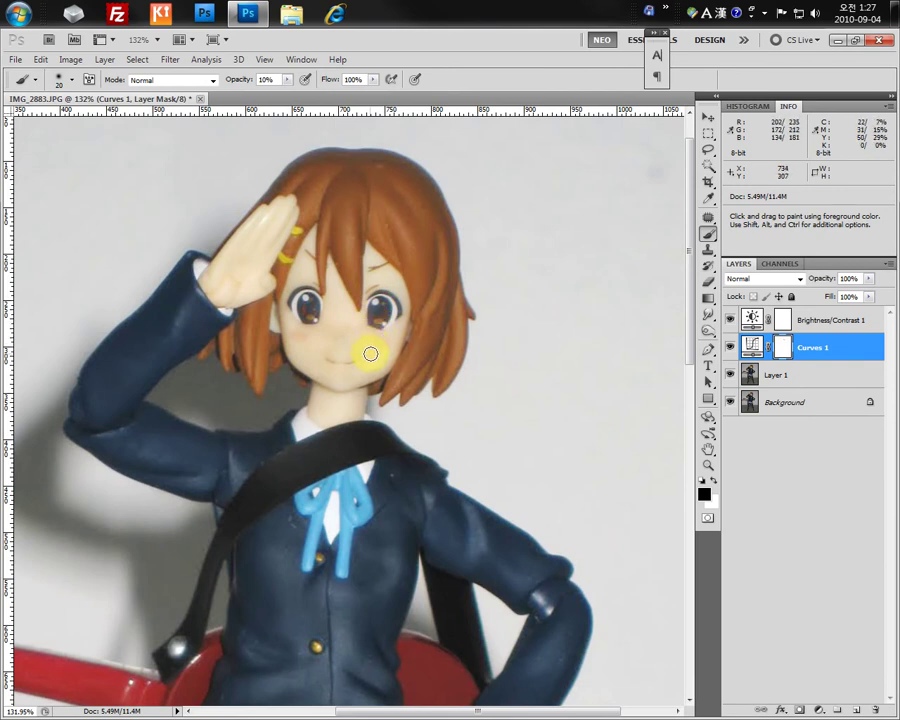
click(369, 289)
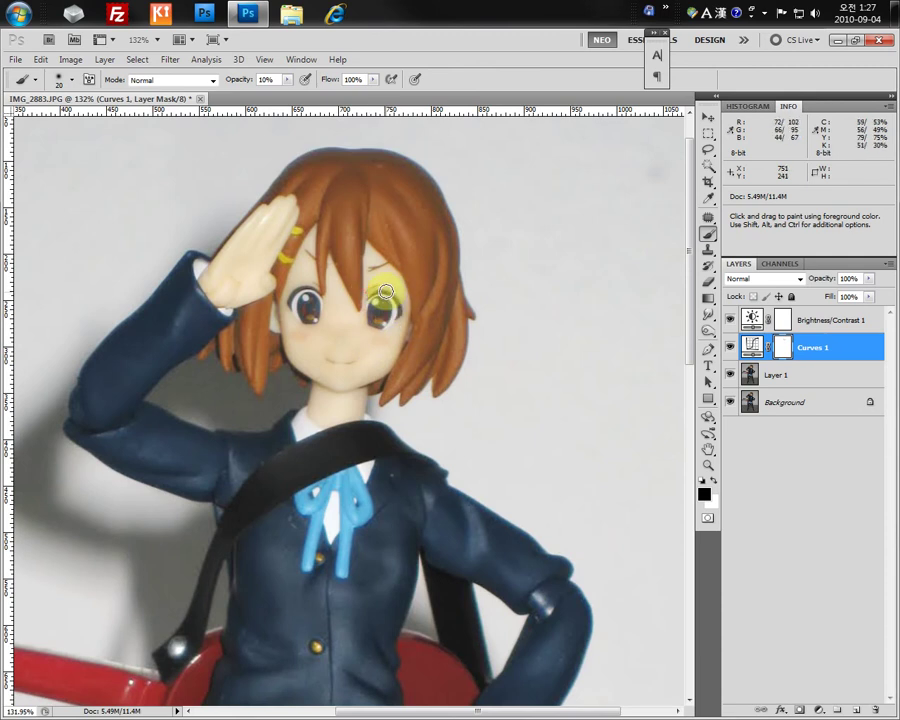
click(286, 330)
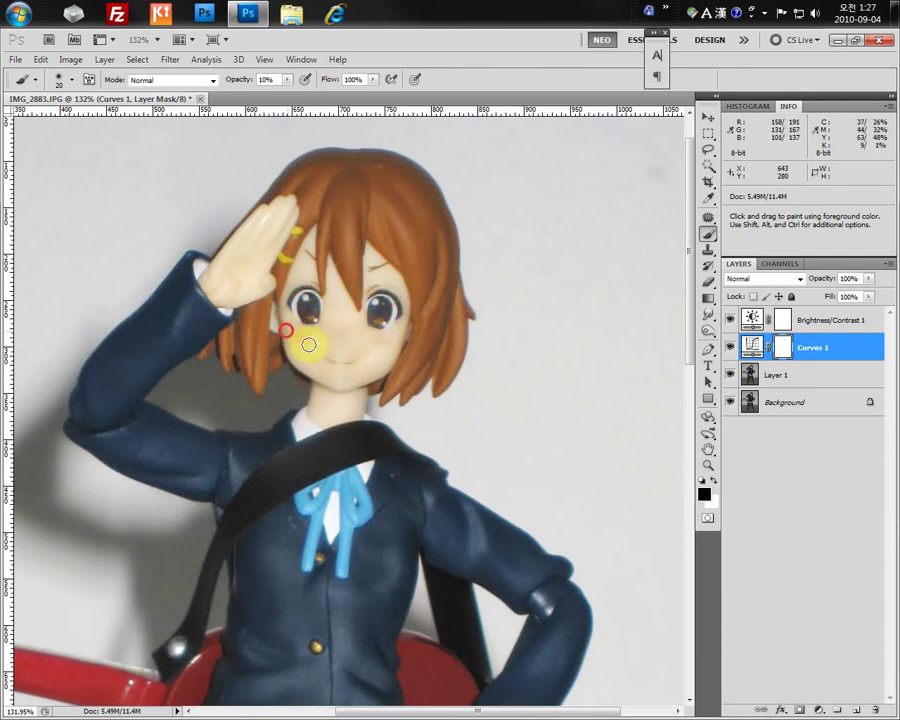
click(398, 339)
click(379, 337)
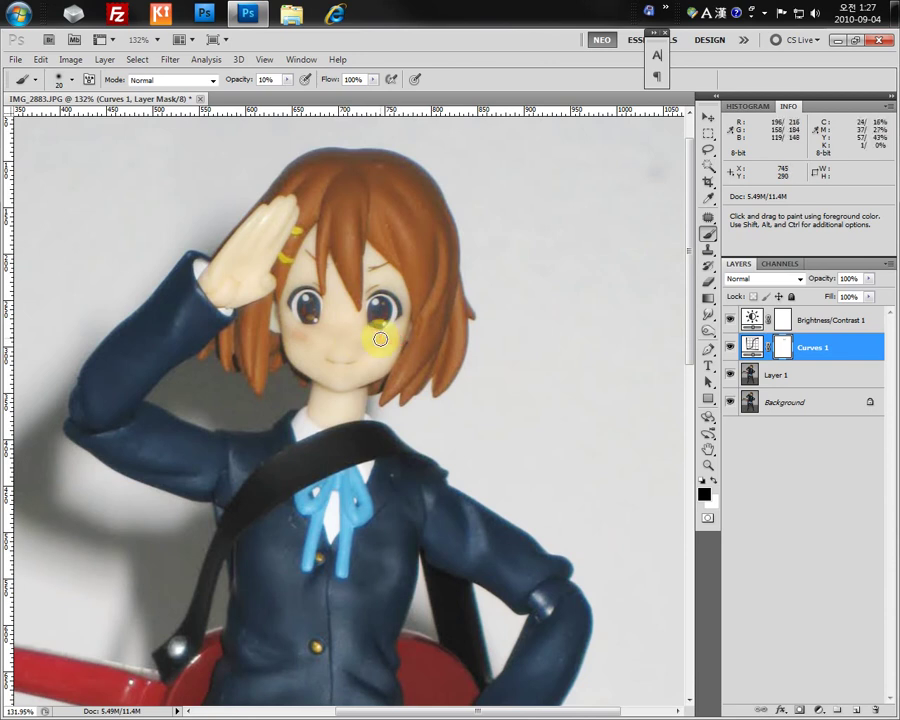
click(346, 325)
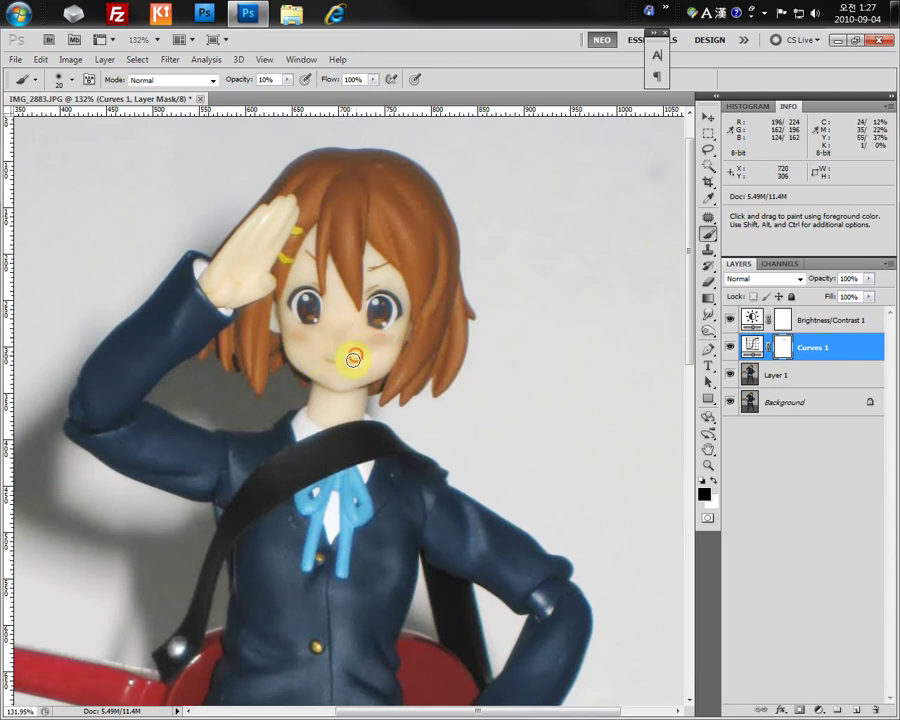
click(322, 352)
click(392, 349)
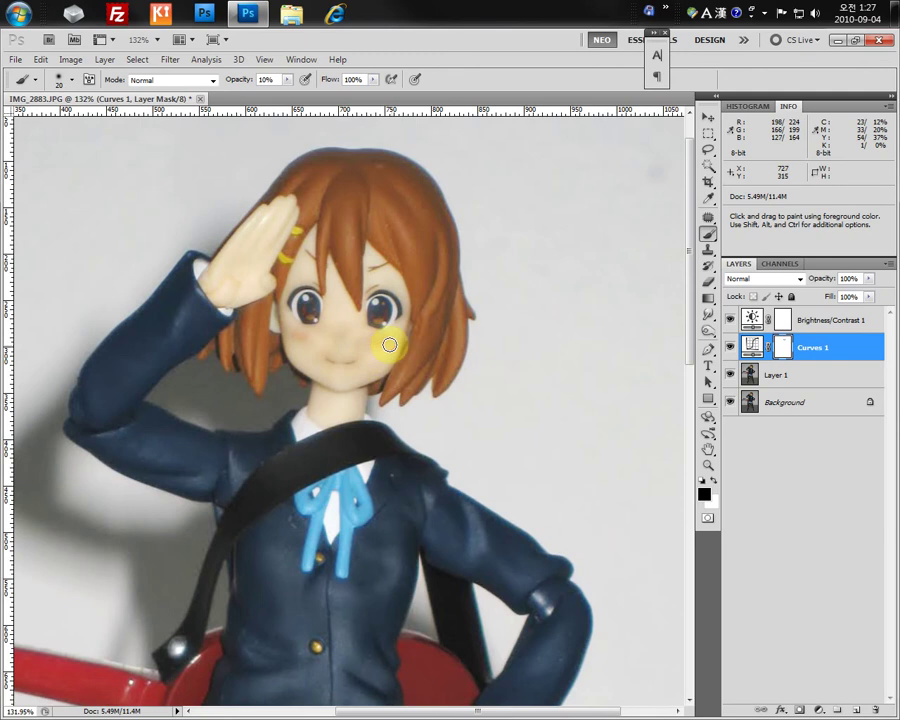
click(340, 311)
click(315, 337)
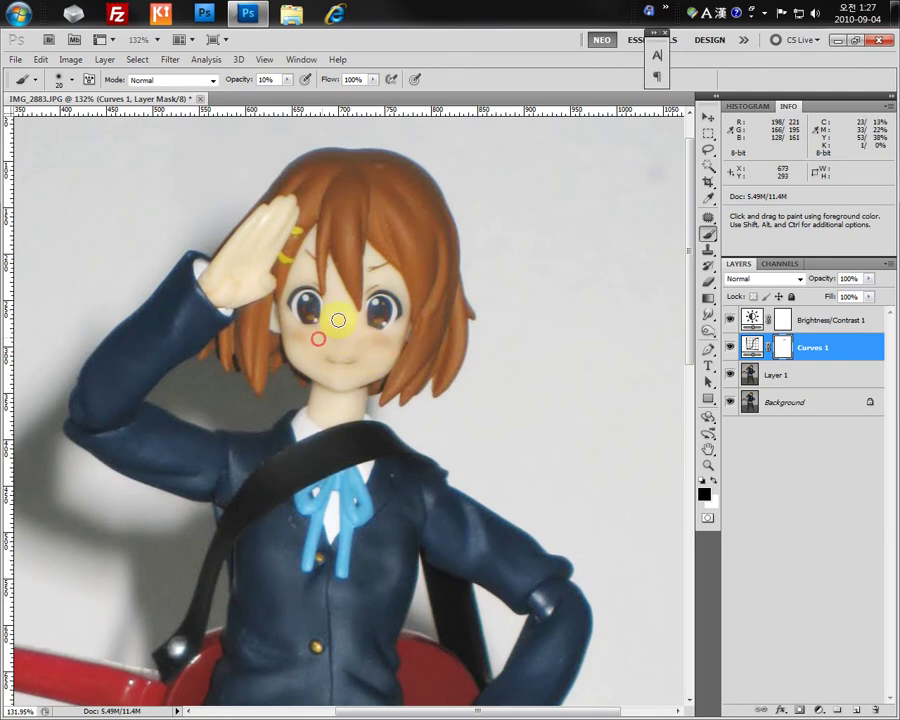
click(334, 316)
click(303, 333)
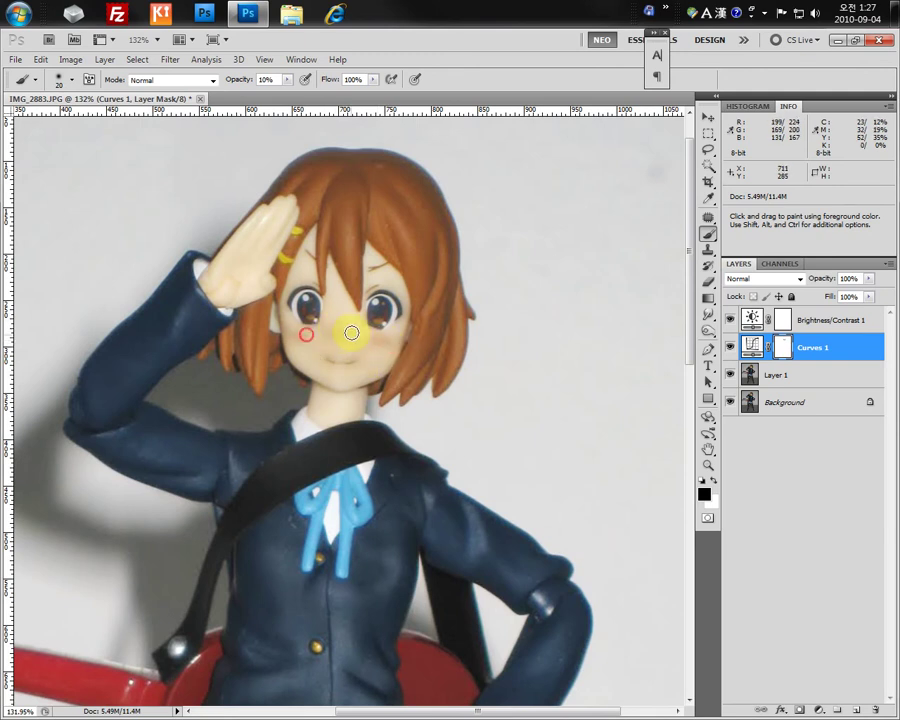
click(334, 280)
click(365, 246)
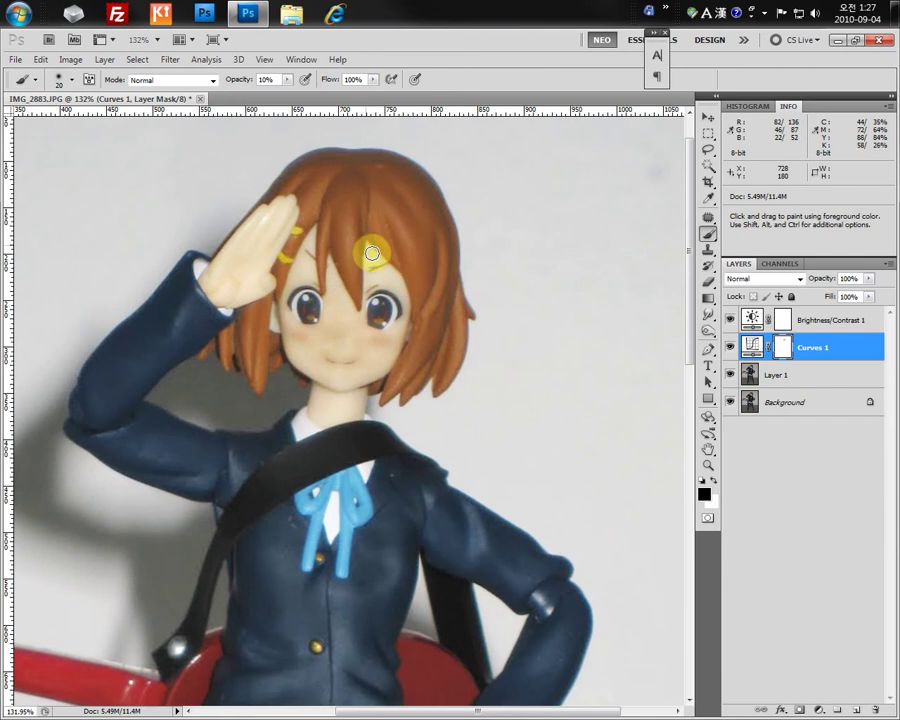
click(390, 313)
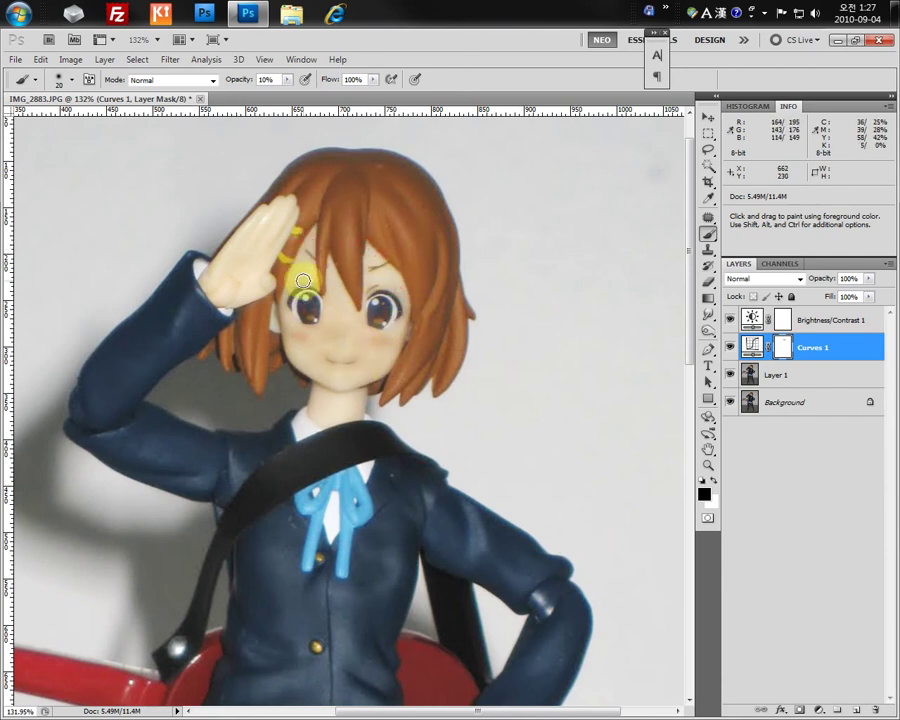
click(289, 326)
Paint the Curves 1 mask in black at 10% opacity over the figure's saluting hand, from fingers to wrist
mouse_move(265, 209)
mouse_down()
mouse_move(247, 235)
mouse_move(271, 209)
mouse_move(284, 213)
mouse_move(266, 246)
mouse_move(256, 214)
mouse_up()
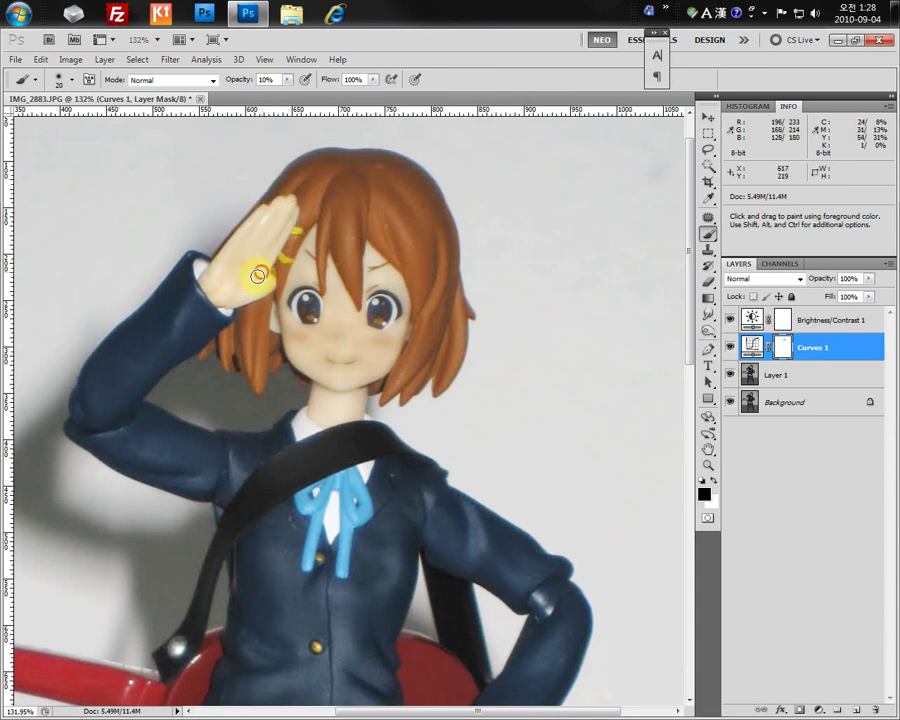
drag(261, 287, 221, 295)
drag(225, 251, 215, 271)
mouse_move(279, 209)
mouse_down()
mouse_move(209, 292)
mouse_move(273, 207)
mouse_move(221, 262)
mouse_move(279, 221)
mouse_move(235, 303)
mouse_move(253, 272)
mouse_move(247, 297)
mouse_move(262, 289)
mouse_move(428, 332)
mouse_up()
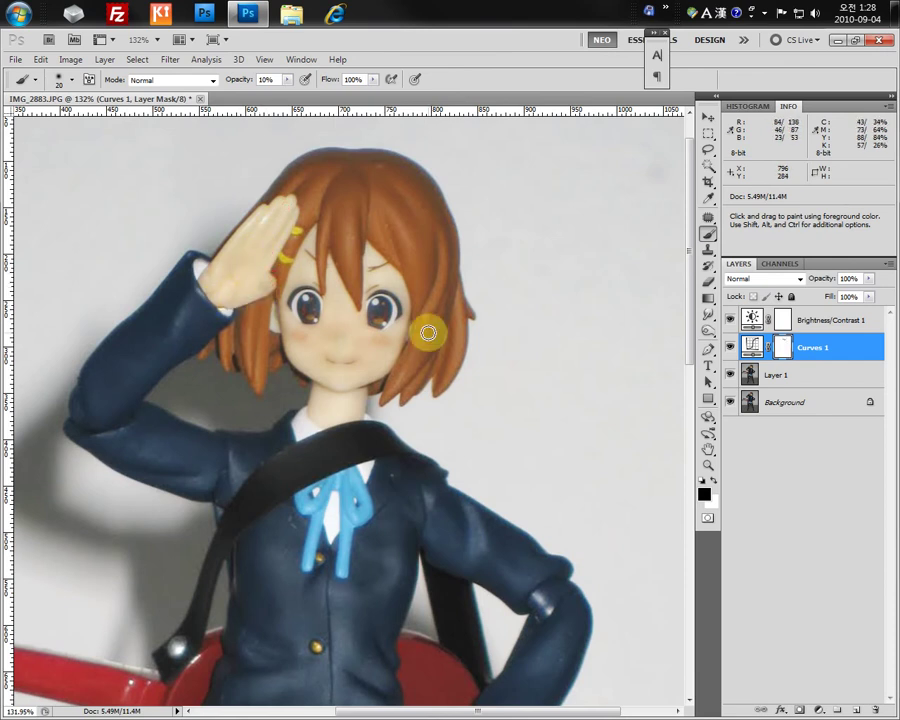
Compare the figure photo with and without the masked curve correction by repeatedly toggling the visibility of Curves 1
key(ctrl+minus)
key(ctrl+minus)
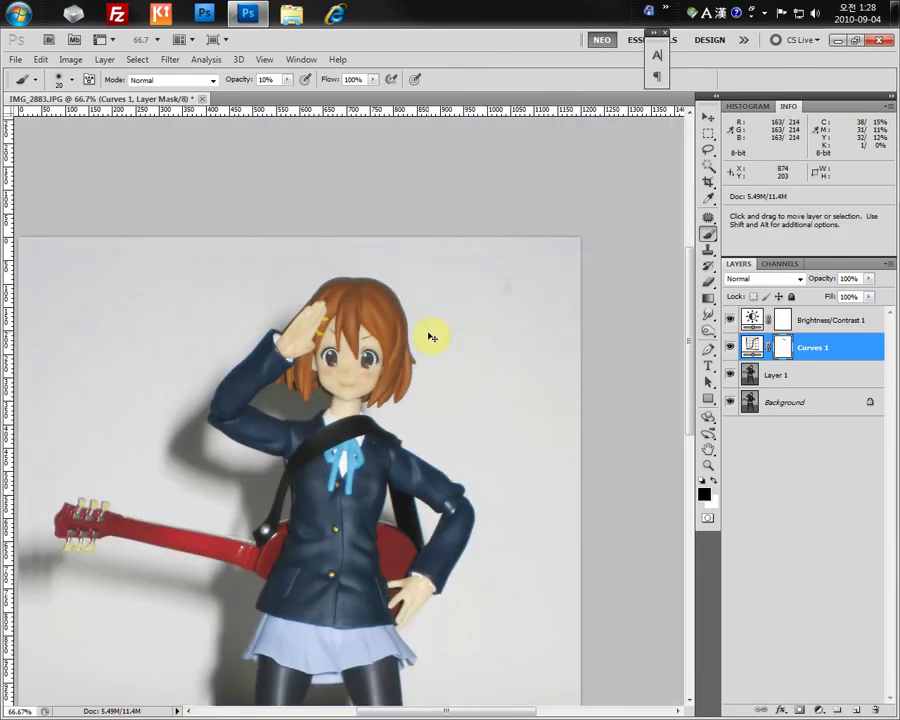
drag(426, 444, 468, 323)
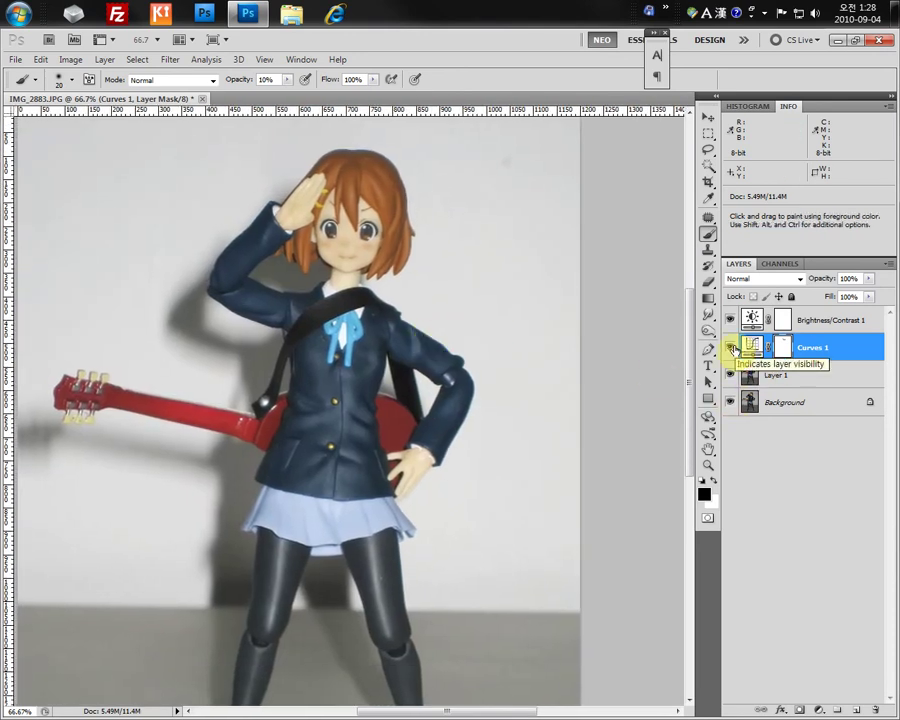
click(731, 347)
click(731, 347)
click(731, 347)
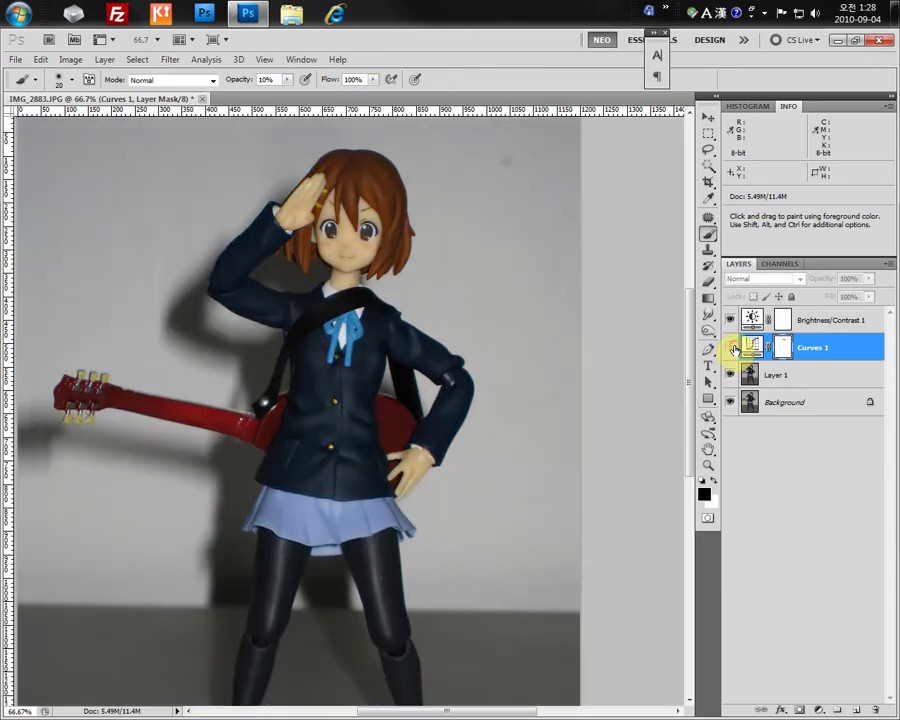
click(731, 347)
click(731, 347)
click(731, 347)
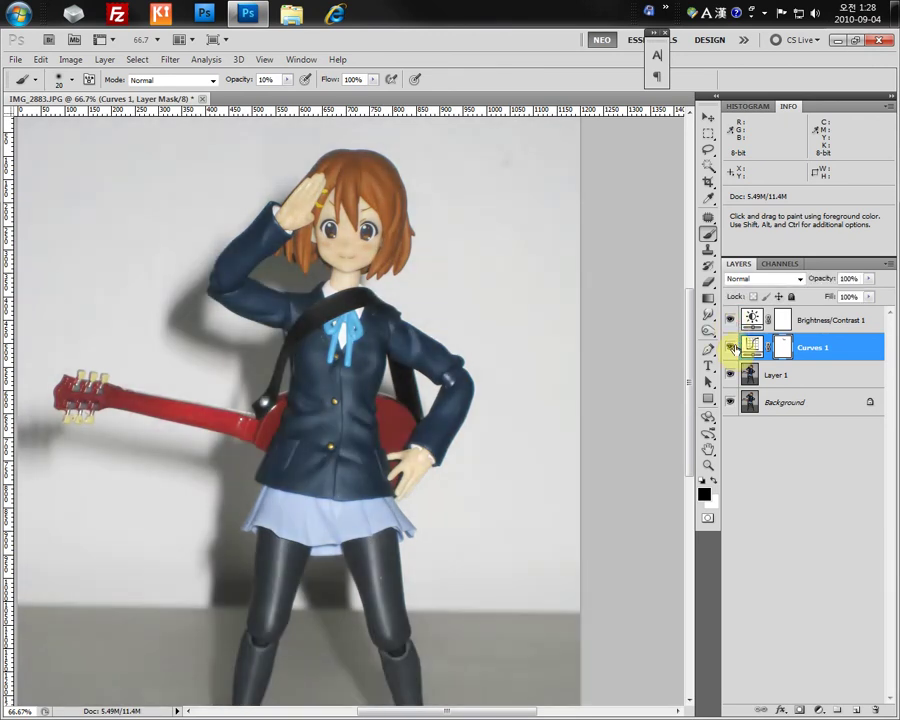
click(731, 347)
click(731, 347)
click(731, 347)
click(731, 347)
click(731, 347)
click(731, 347)
click(731, 347)
click(731, 347)
click(731, 347)
click(731, 347)
click(731, 347)
click(731, 347)
click(731, 347)
click(731, 347)
Duplicate both the Curves 1 adjustment layer and Layer 1 to prepare a masked and an unmasked version
key(ctrl+j)
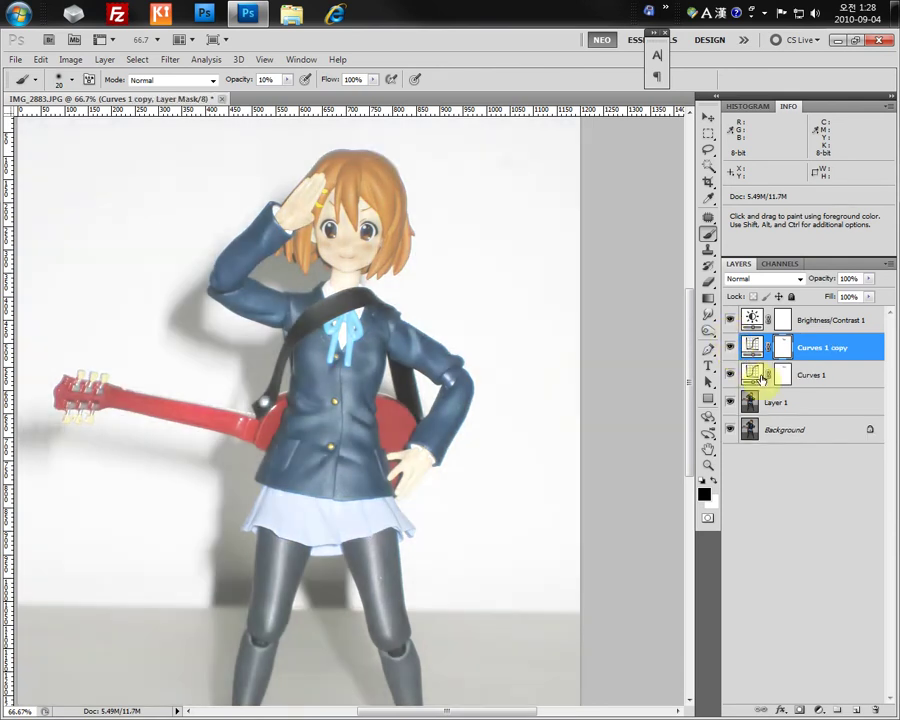
click(756, 376)
click(765, 405)
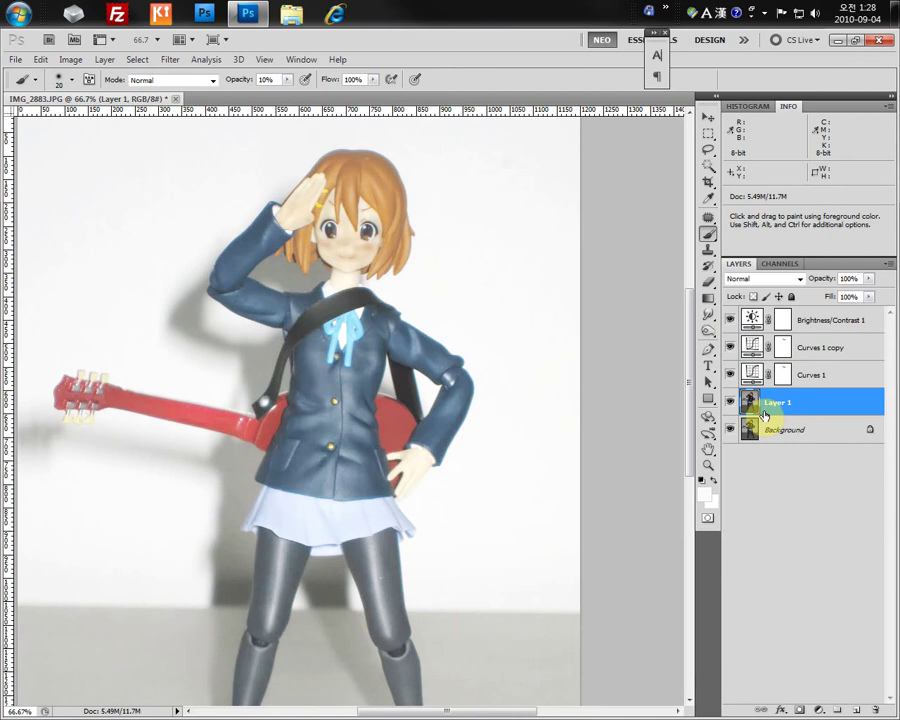
key(ctrl+j)
Reset the Curves 1 layer mask to solid white and merge Curves 1 down into Layer 1 copy
click(784, 376)
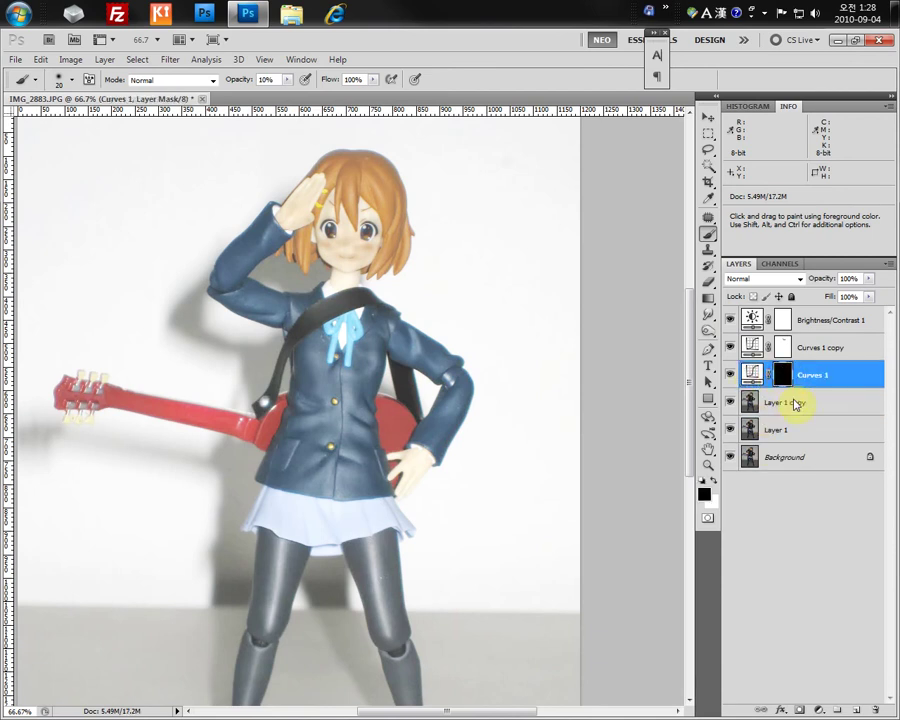
key(ctrl+i)
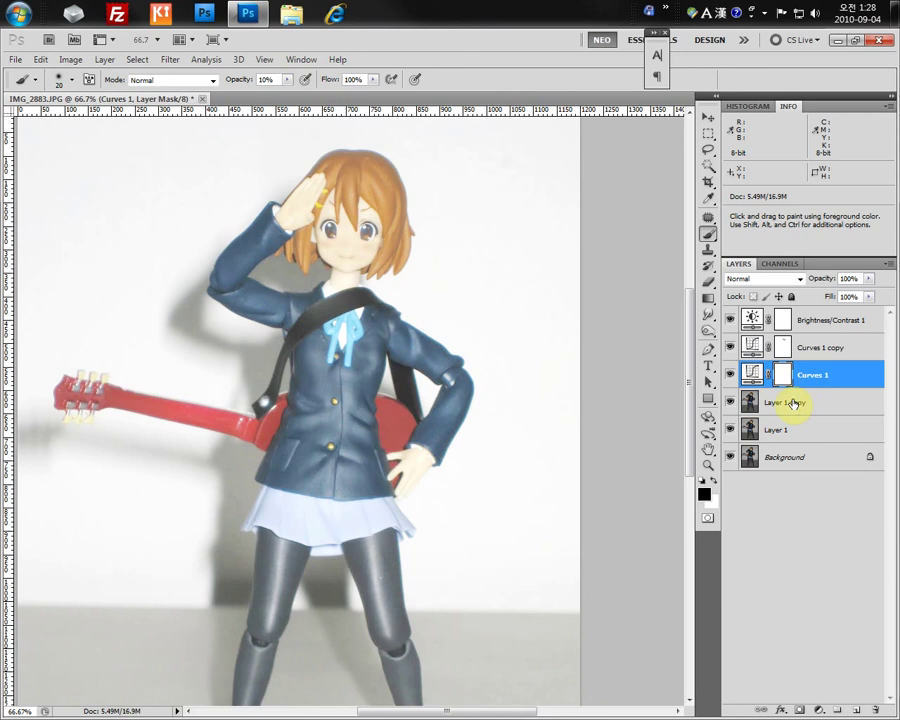
key(Delete)
Move Layer 1 copy below Layer 1 and merge the masked Curves 1 copy down into Layer 1
drag(744, 373, 750, 402)
click(751, 375)
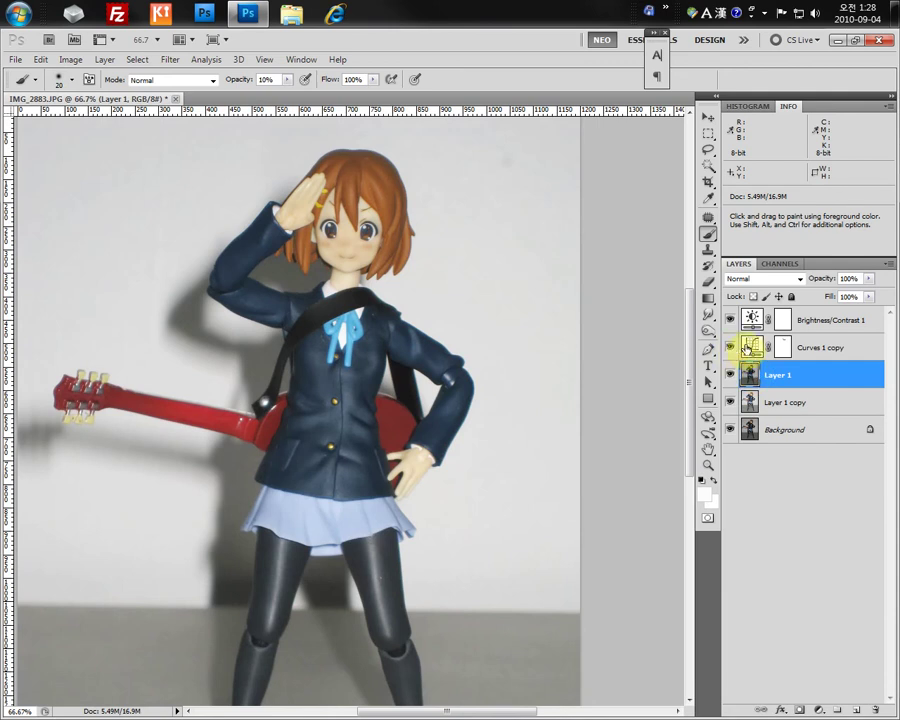
click(749, 348)
click(730, 347)
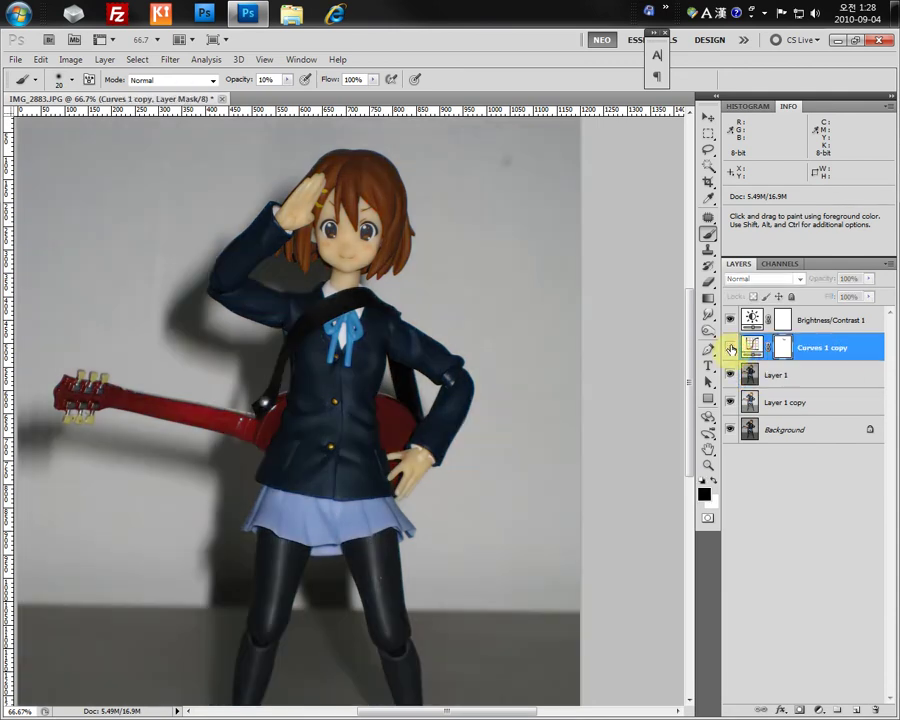
click(730, 347)
key(Delete)
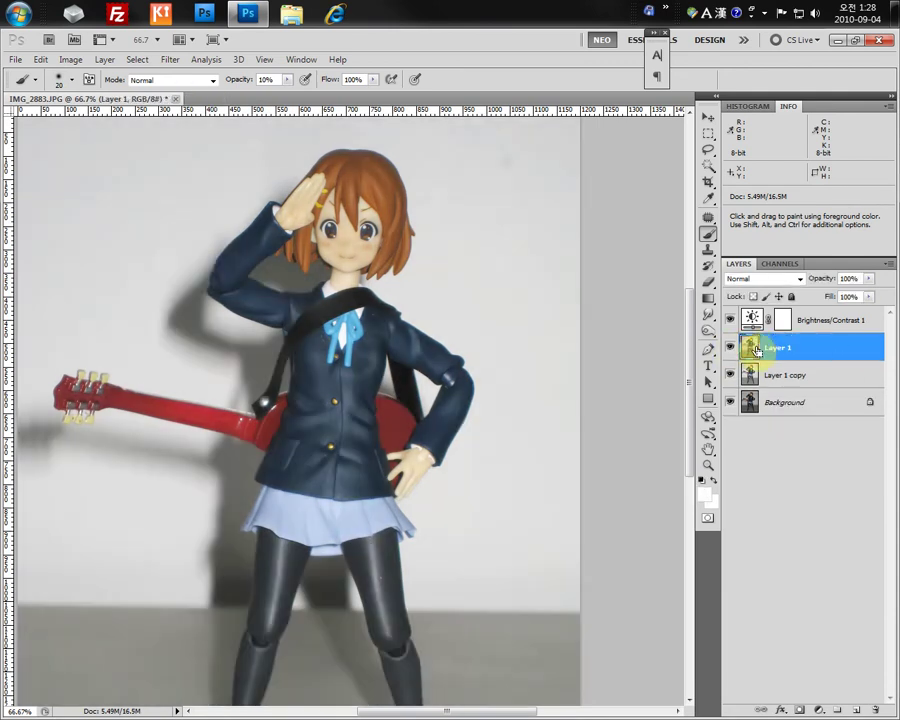
Compare the masked correction in Layer 1 with the unmasked one in Layer 1 copy by repeatedly toggling Layer 1's visibility
click(768, 372)
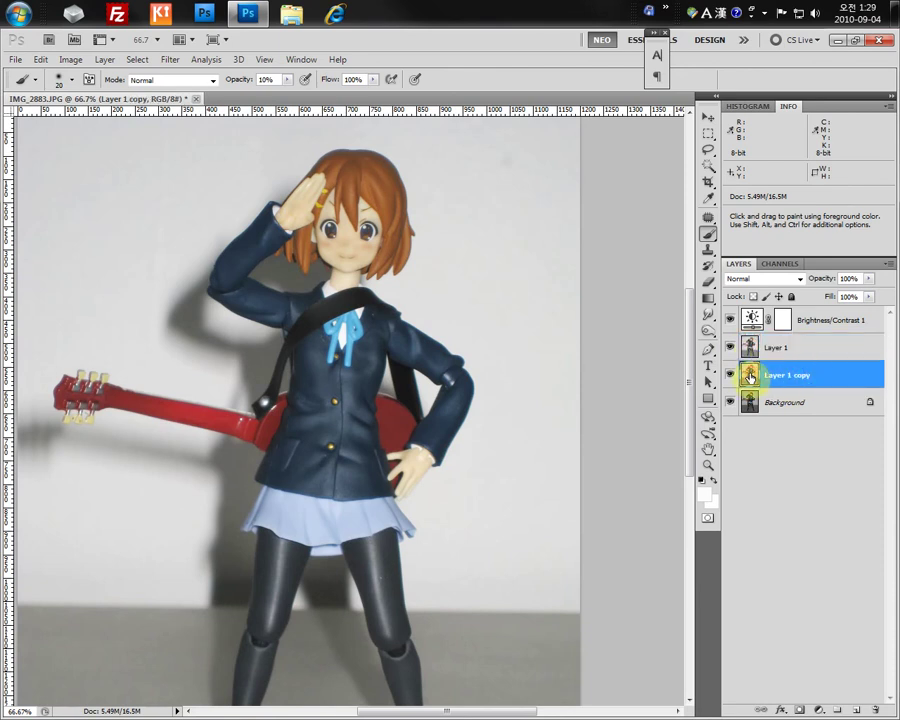
click(751, 350)
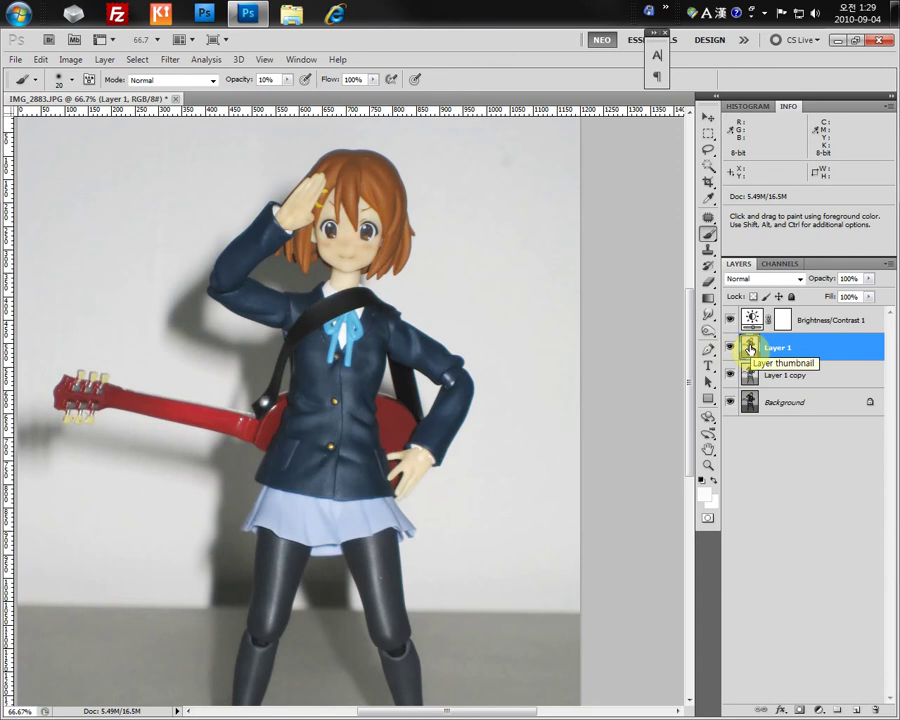
click(728, 347)
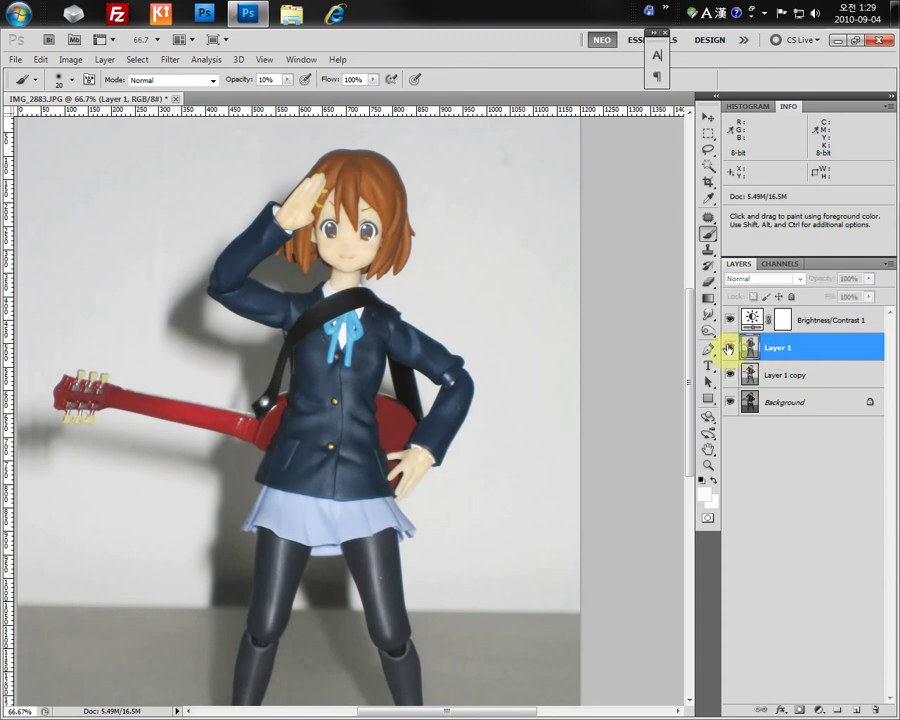
click(728, 347)
click(728, 347)
click(728, 347)
click(728, 347)
click(728, 347)
click(728, 347)
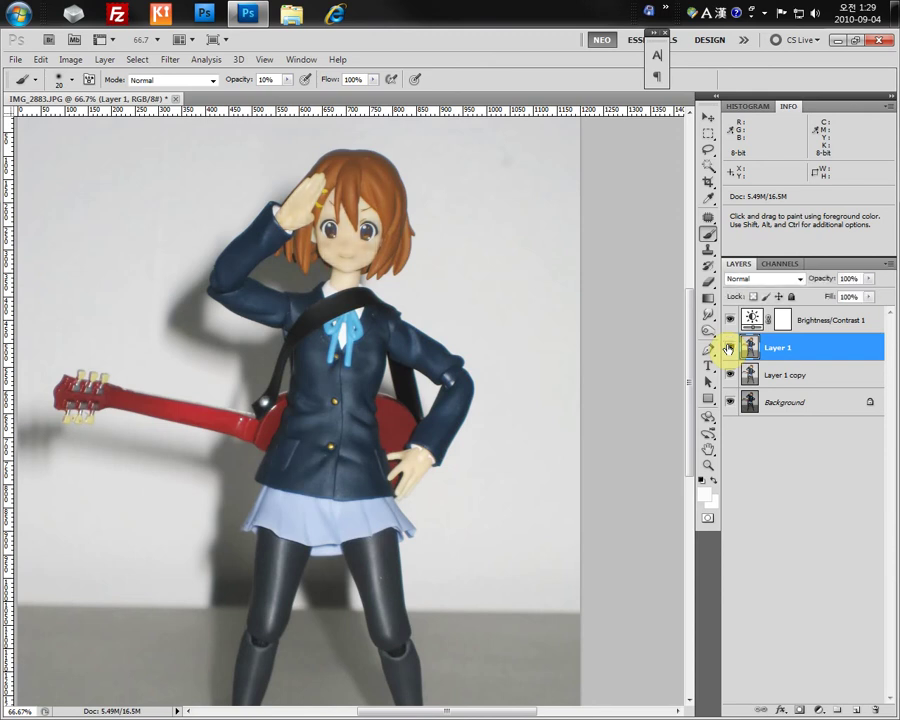
click(728, 347)
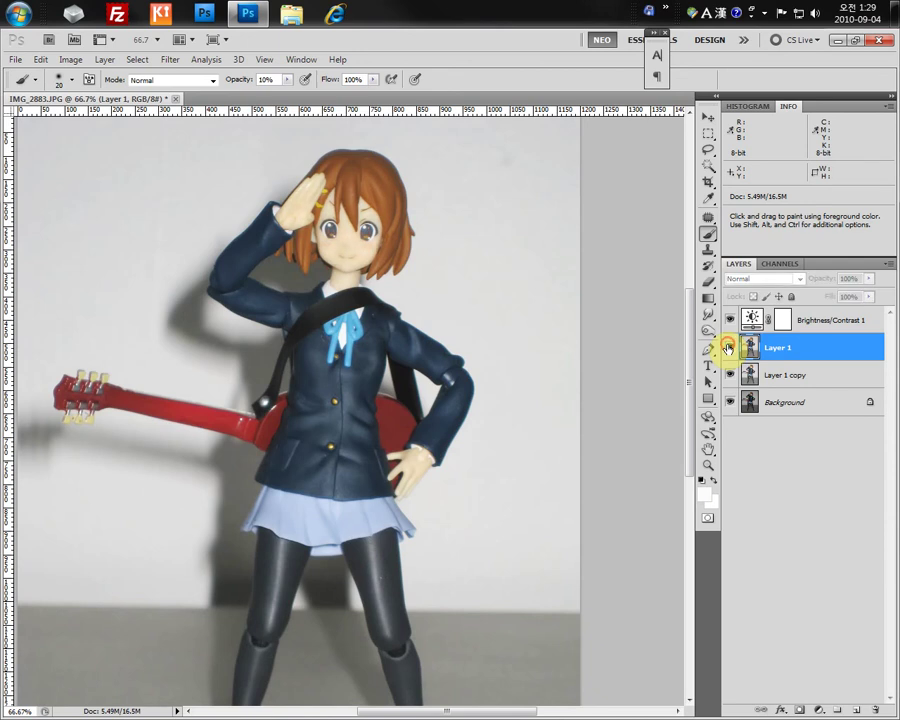
click(728, 347)
click(728, 347)
click(728, 347)
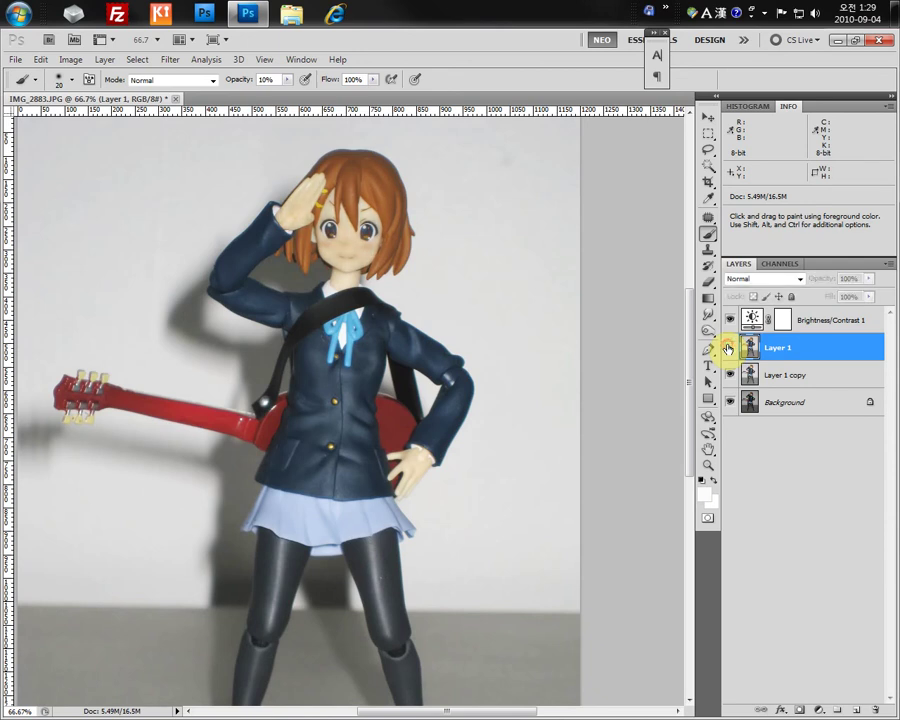
click(728, 347)
click(728, 347)
click(728, 347)
click(728, 347)
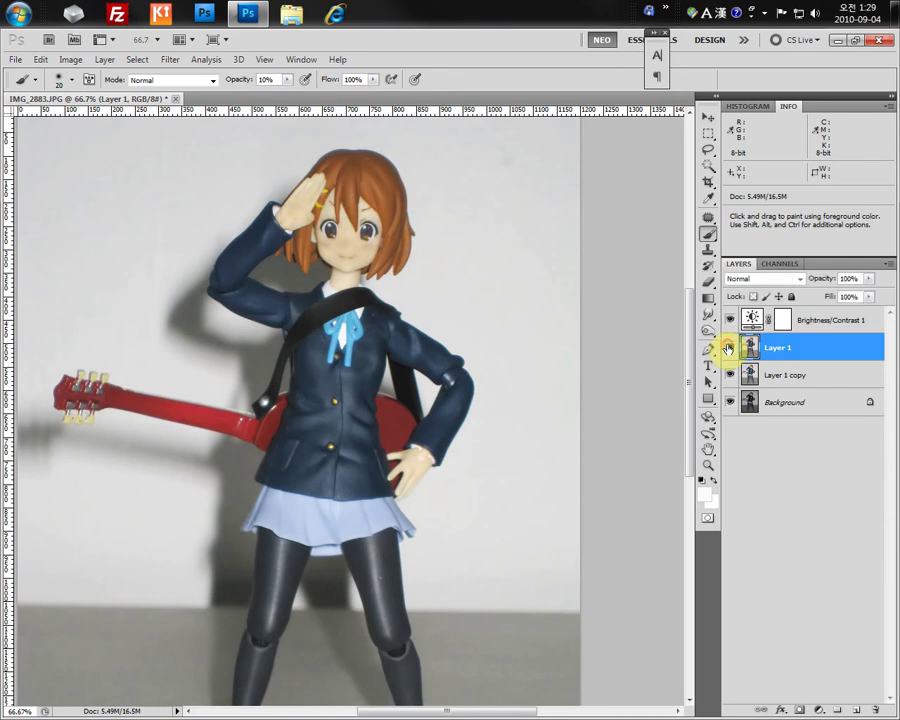
click(728, 347)
click(728, 347)
click(728, 347)
click(728, 347)
click(729, 347)
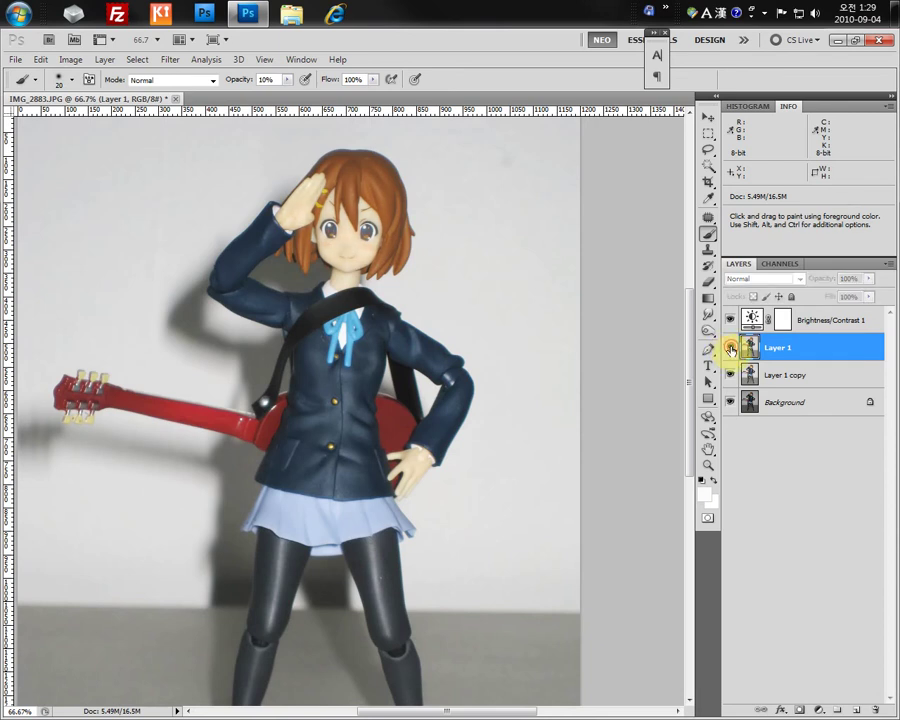
click(729, 347)
click(729, 347)
click(729, 347)
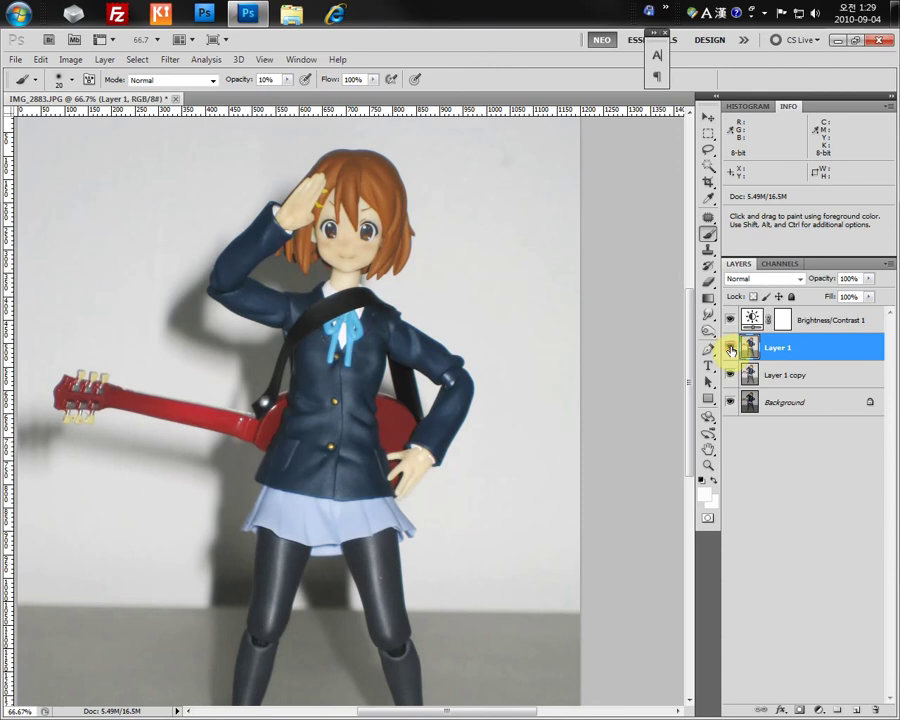
click(729, 347)
click(729, 347)
click(729, 347)
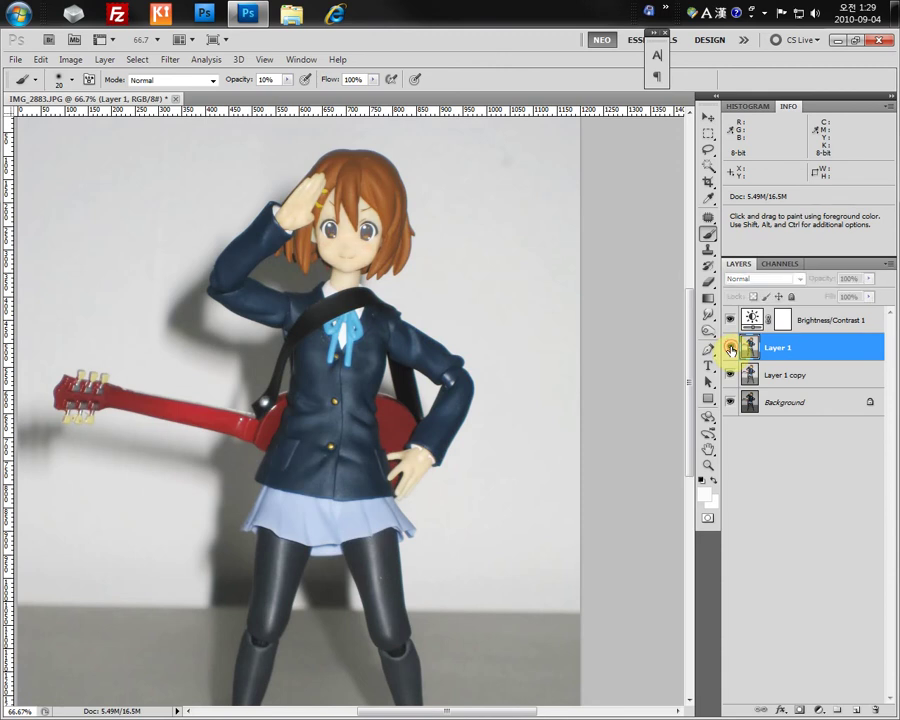
click(729, 347)
click(729, 347)
click(729, 347)
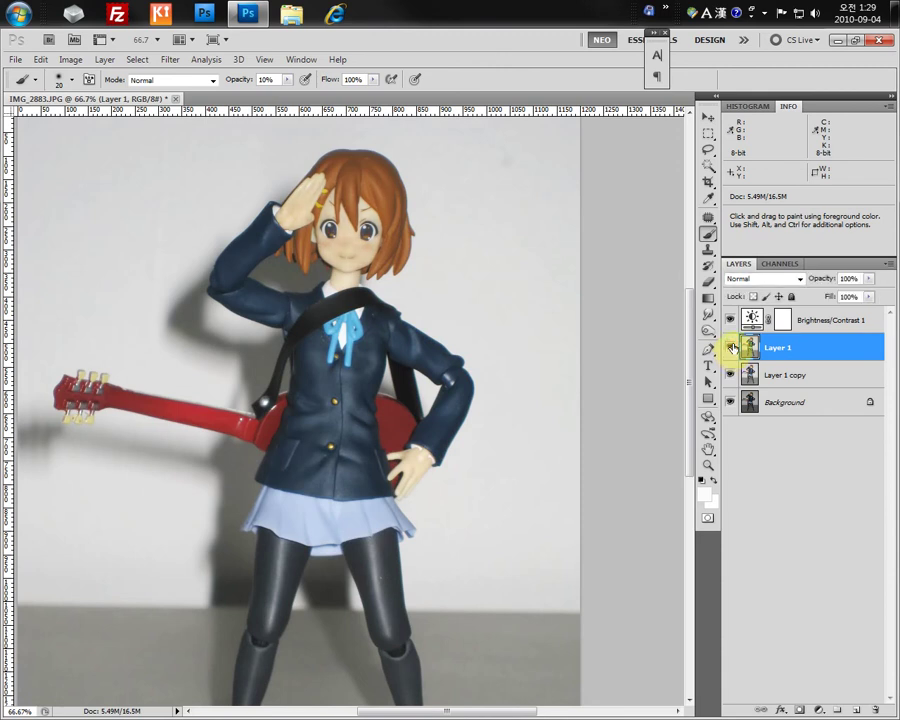
click(729, 347)
click(729, 347)
click(729, 347)
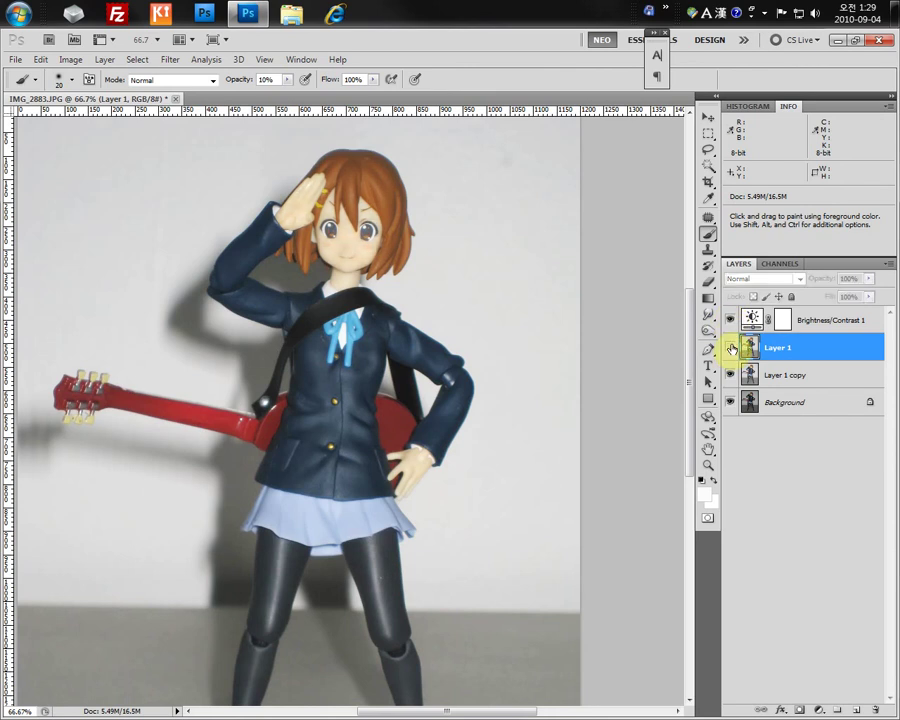
click(729, 347)
key(ctrl+minus)
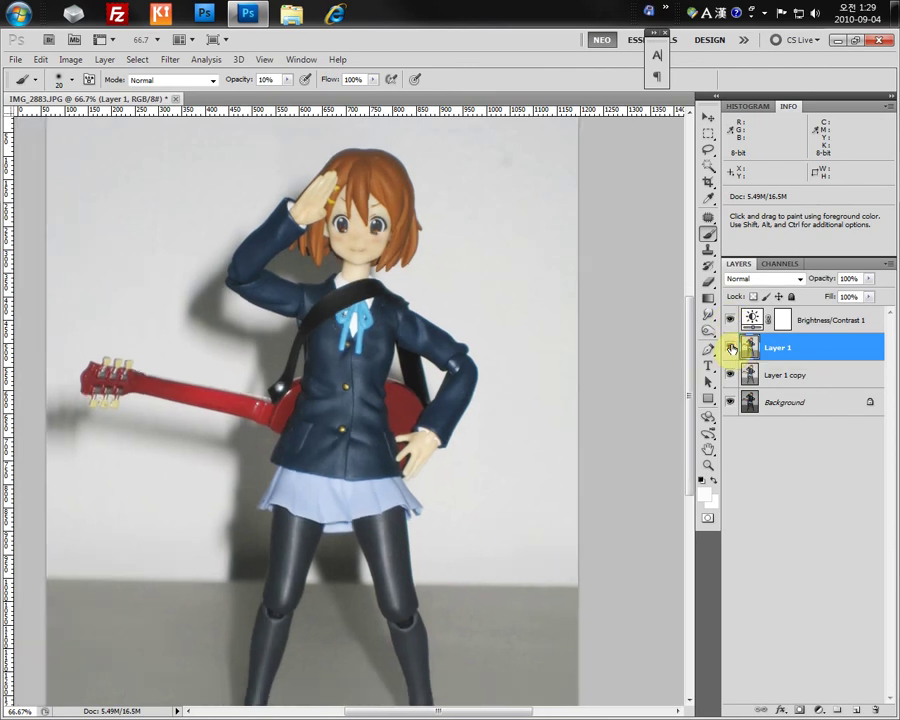
click(730, 347)
click(730, 347)
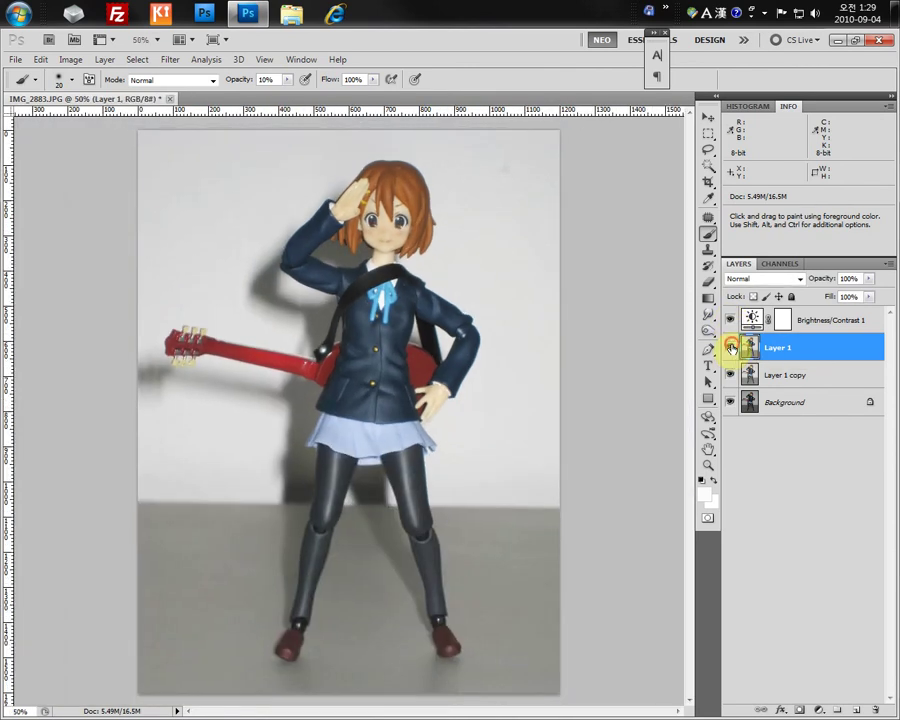
click(730, 347)
click(730, 347)
click(731, 347)
click(731, 347)
click(731, 347)
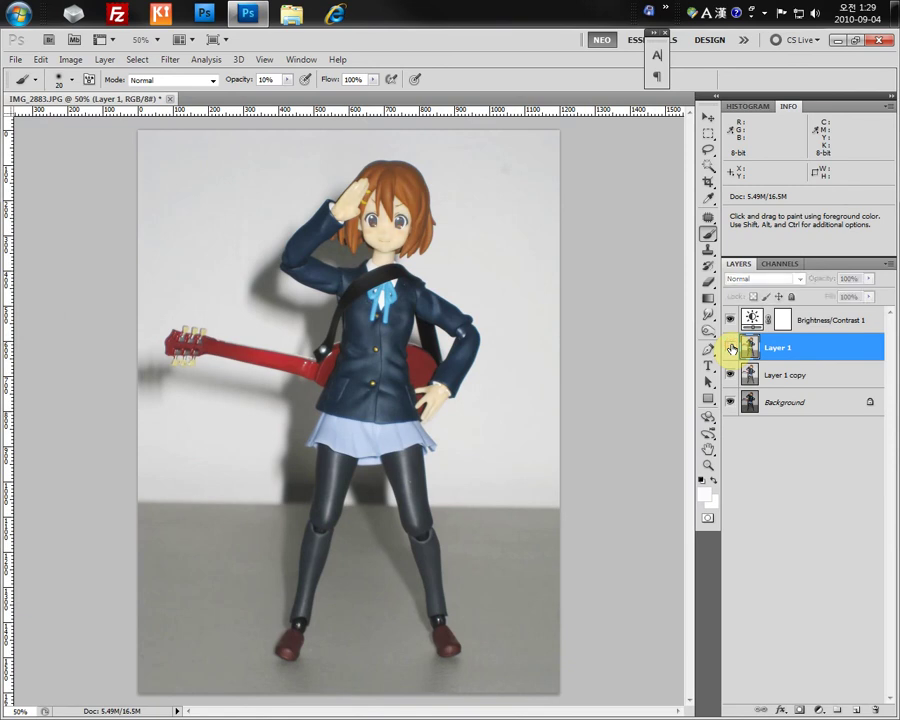
click(731, 347)
click(731, 347)
click(731, 347)
click(731, 347)
click(731, 347)
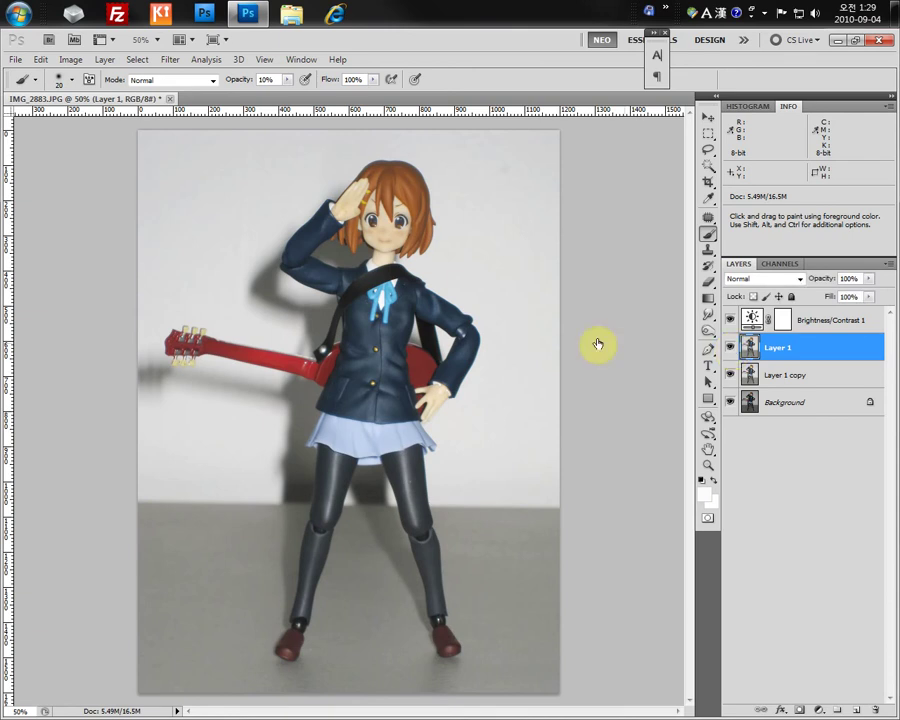
Close IMG_2883.JPG without saving the changes and open the portrait photo 2[6].jpg
click(172, 101)
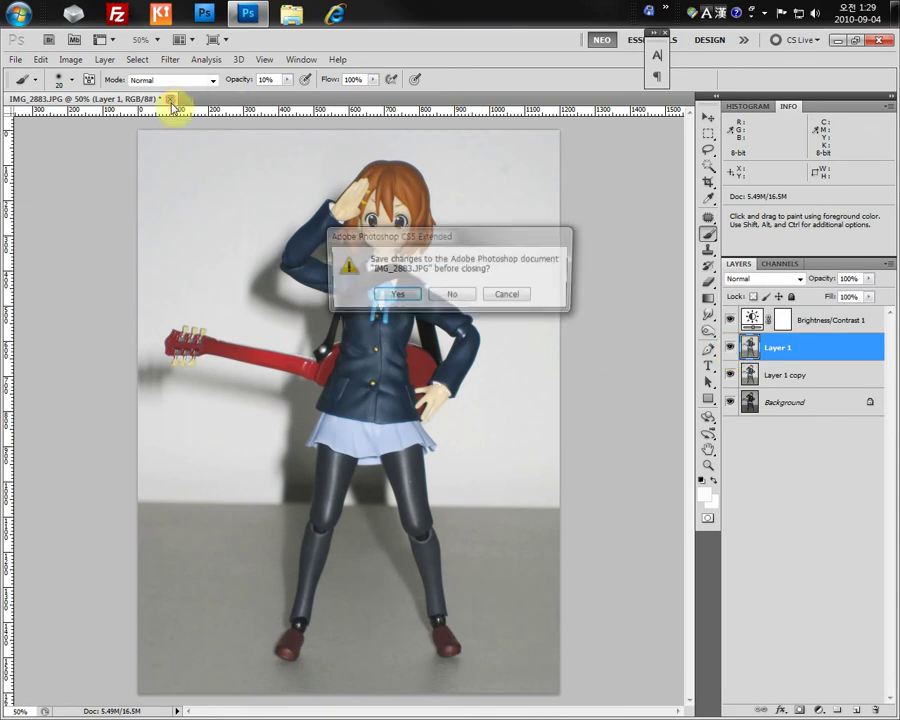
click(458, 298)
double_click(264, 272)
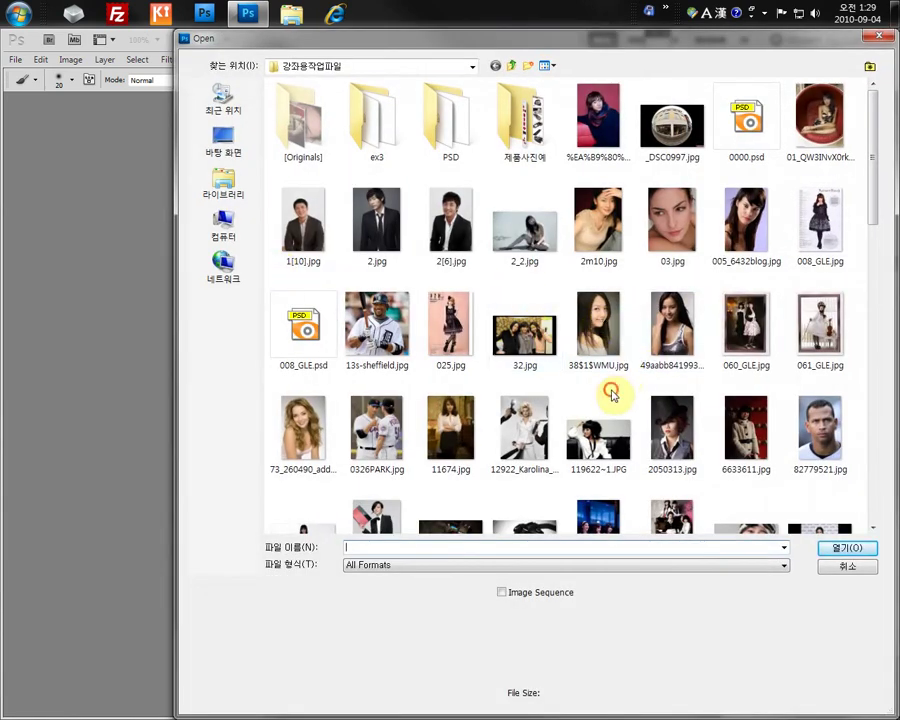
click(425, 240)
click(302, 250)
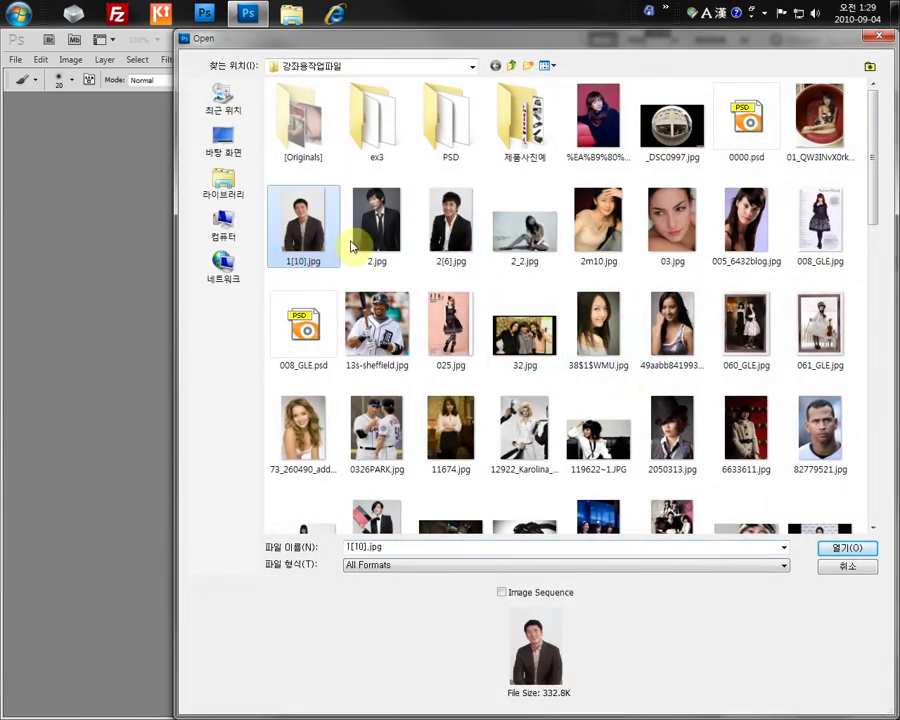
click(447, 233)
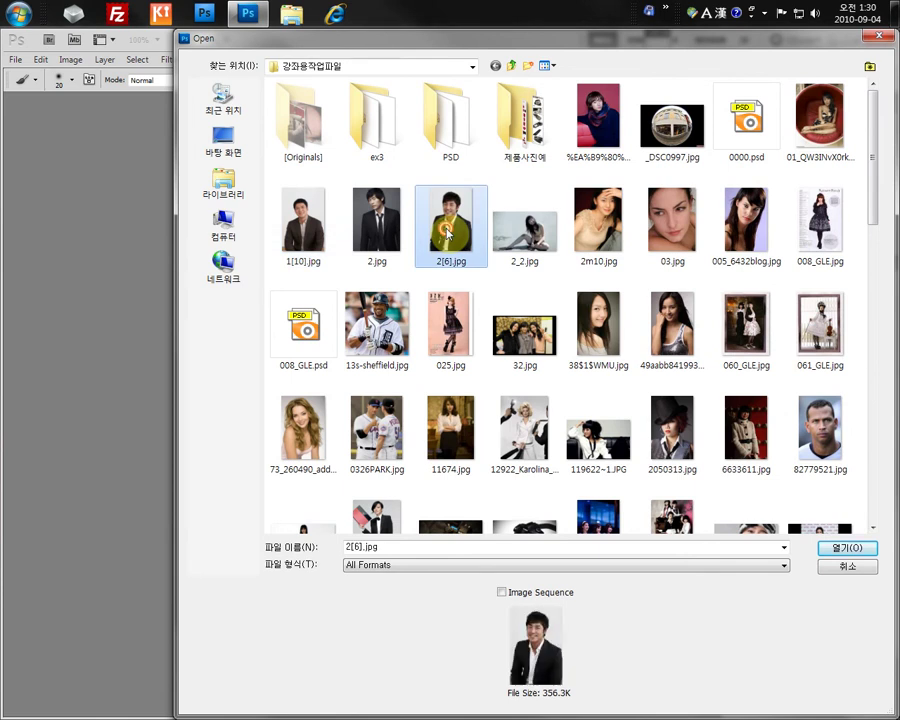
double_click(447, 233)
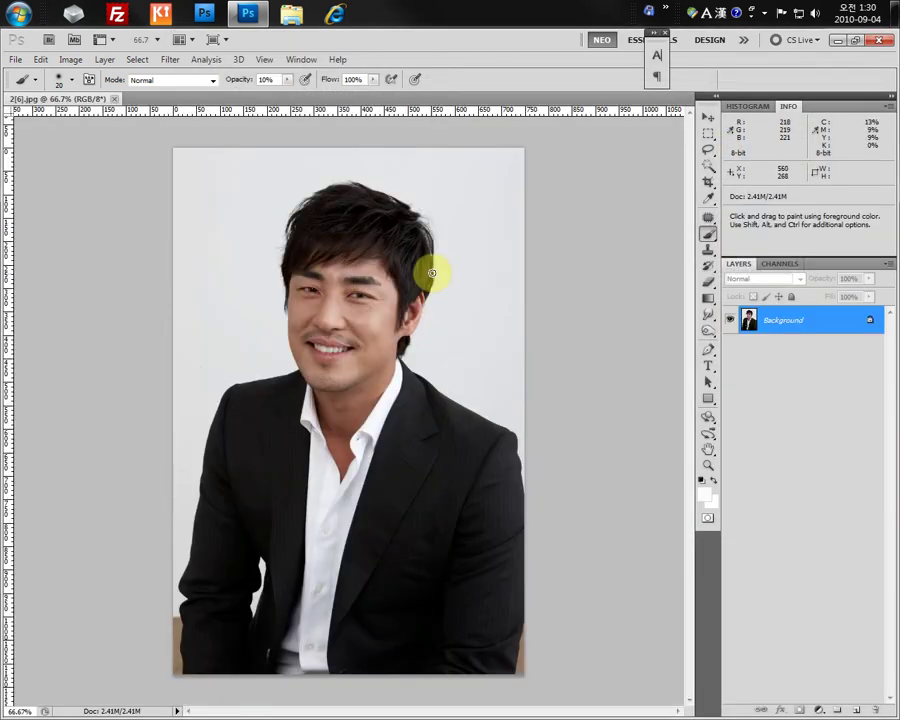
Select the entire 2[6].jpg portrait with the Rectangular Marquee tool and clear the selection again
click(708, 133)
drag(152, 143, 610, 704)
click(554, 688)
key(ctrl+a)
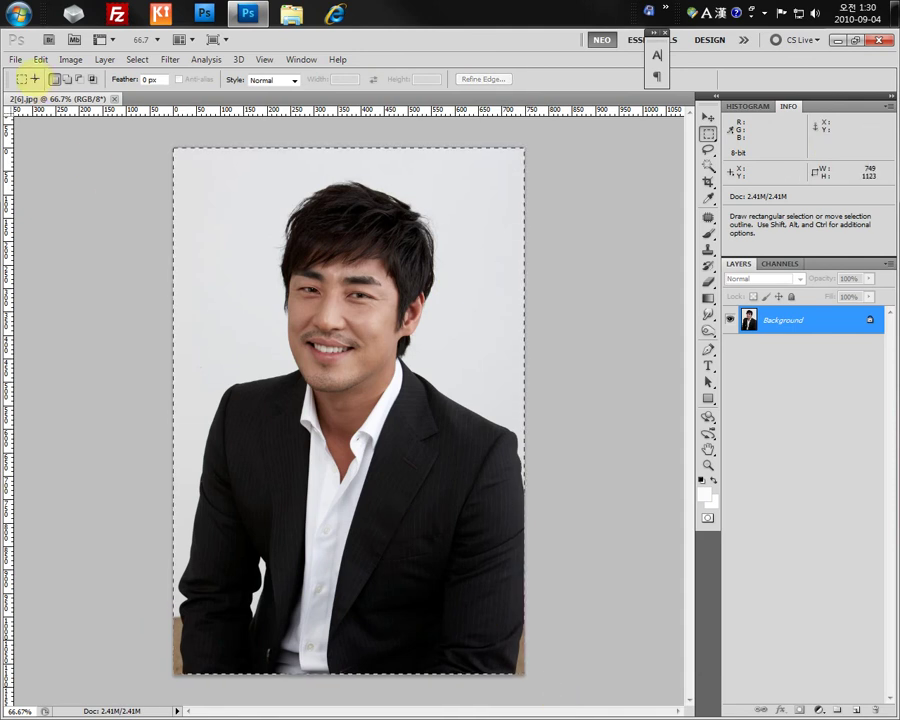
mouse_move(156, 137)
mouse_down()
mouse_move(547, 602)
mouse_move(566, 676)
mouse_move(544, 680)
mouse_move(372, 504)
mouse_move(148, 158)
mouse_move(145, 135)
mouse_up()
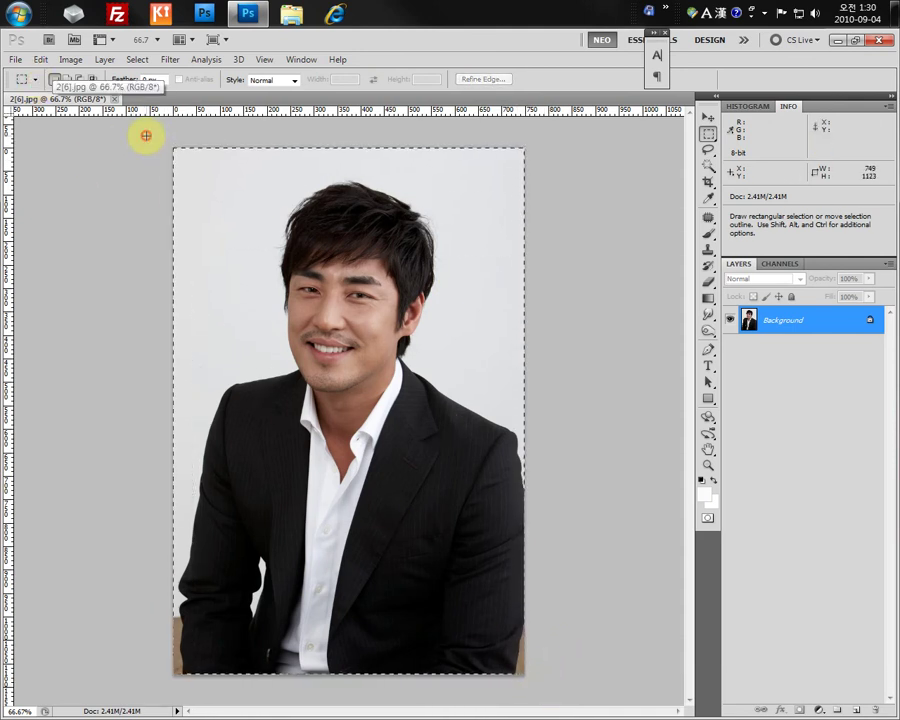
click(424, 294)
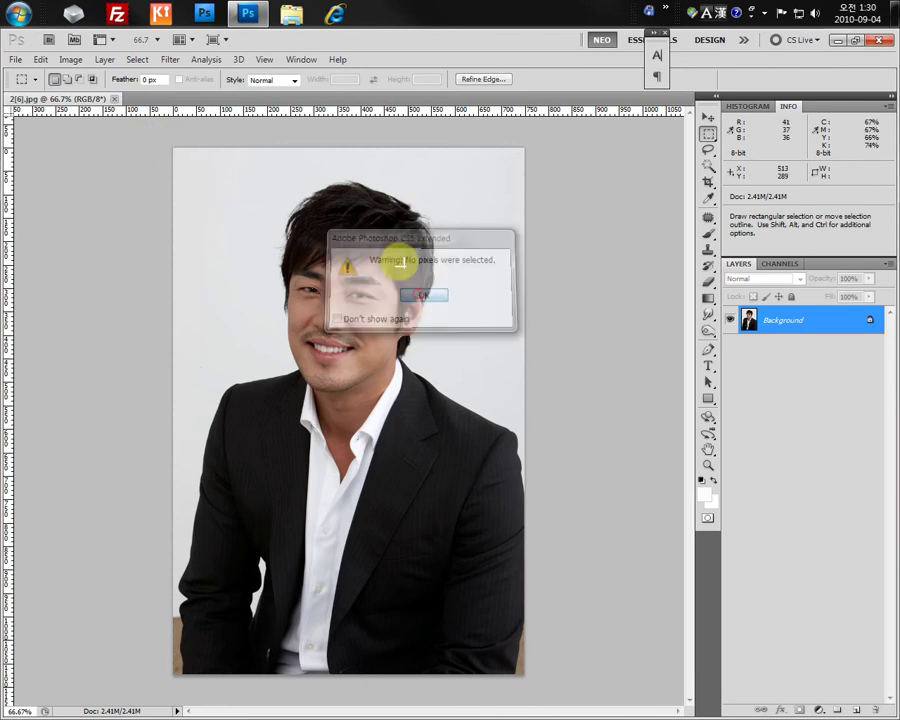
Outline the whole portrait repeatedly with oversized rectangular selections and deselect
drag(175, 147, 560, 683)
drag(150, 146, 623, 689)
click(565, 681)
drag(565, 681, 145, 143)
click(141, 139)
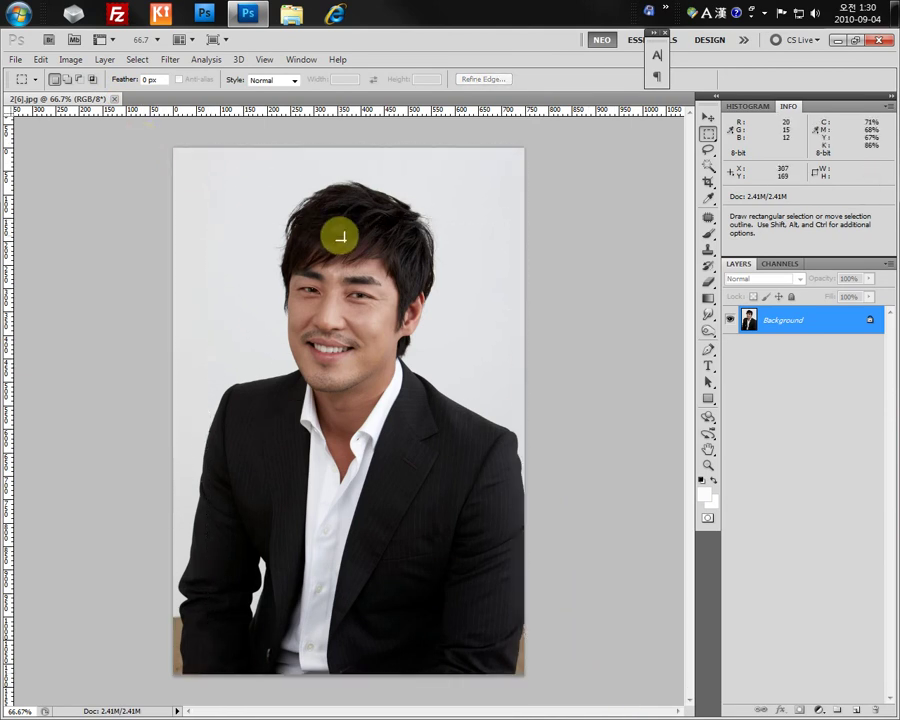
Mark the dark hair and both sides of the black jacket with temporary rectangular selections, finishing with nothing selected
mouse_move(305, 204)
mouse_down()
mouse_move(406, 260)
mouse_move(411, 242)
mouse_up()
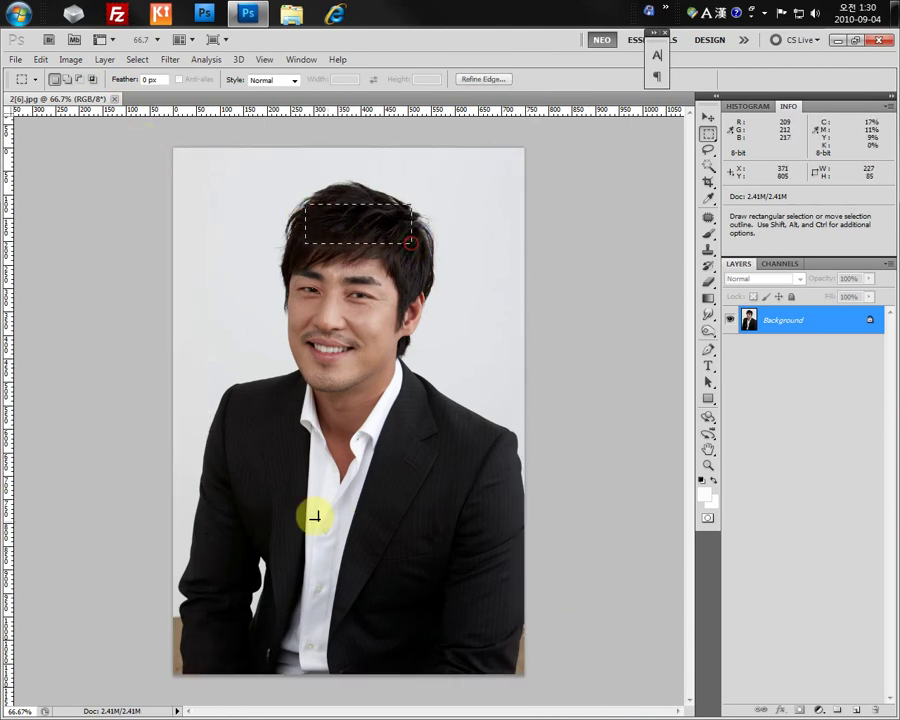
drag(222, 435, 281, 542)
drag(414, 525, 512, 648)
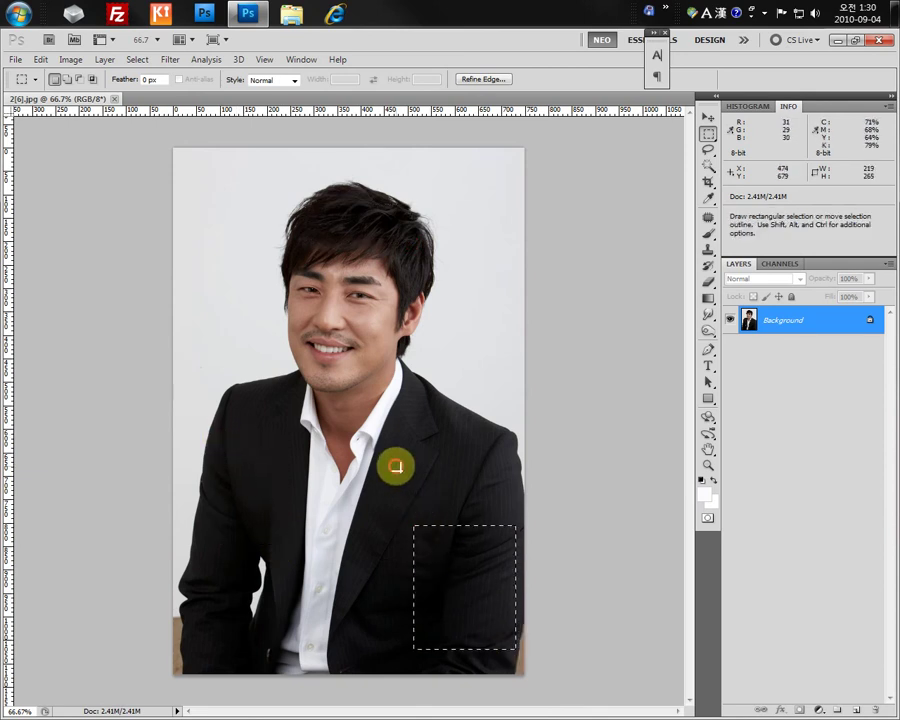
drag(395, 461, 514, 634)
drag(245, 438, 284, 532)
drag(369, 510, 490, 635)
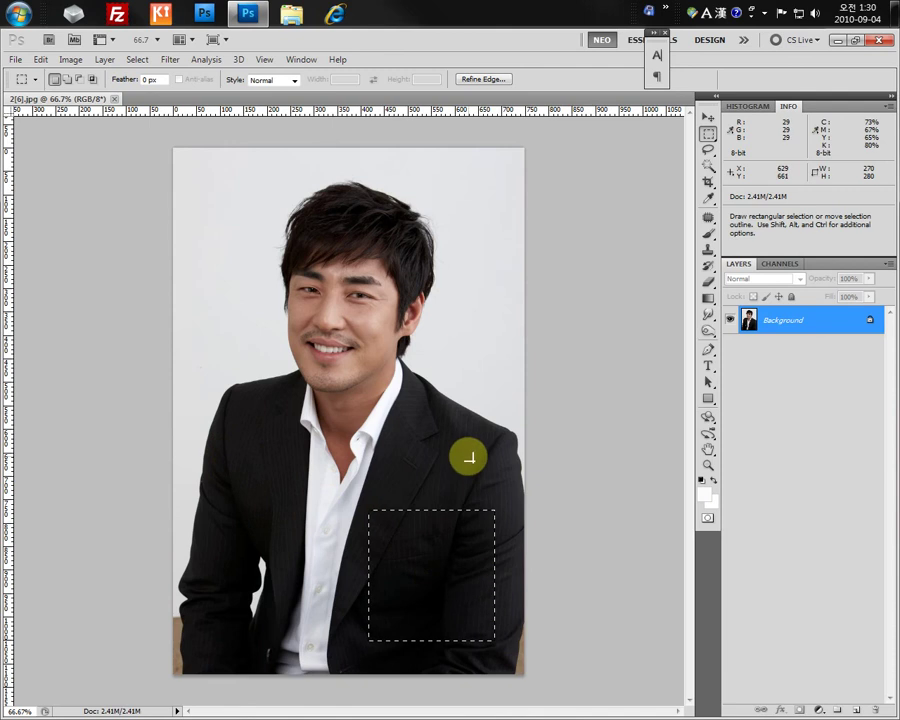
drag(410, 455, 486, 588)
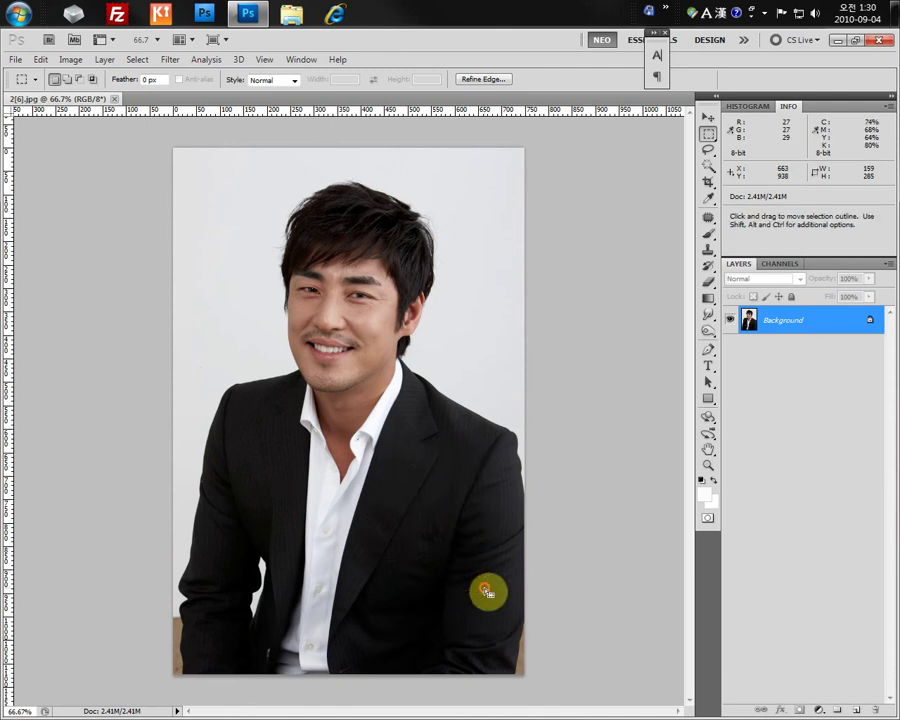
click(578, 527)
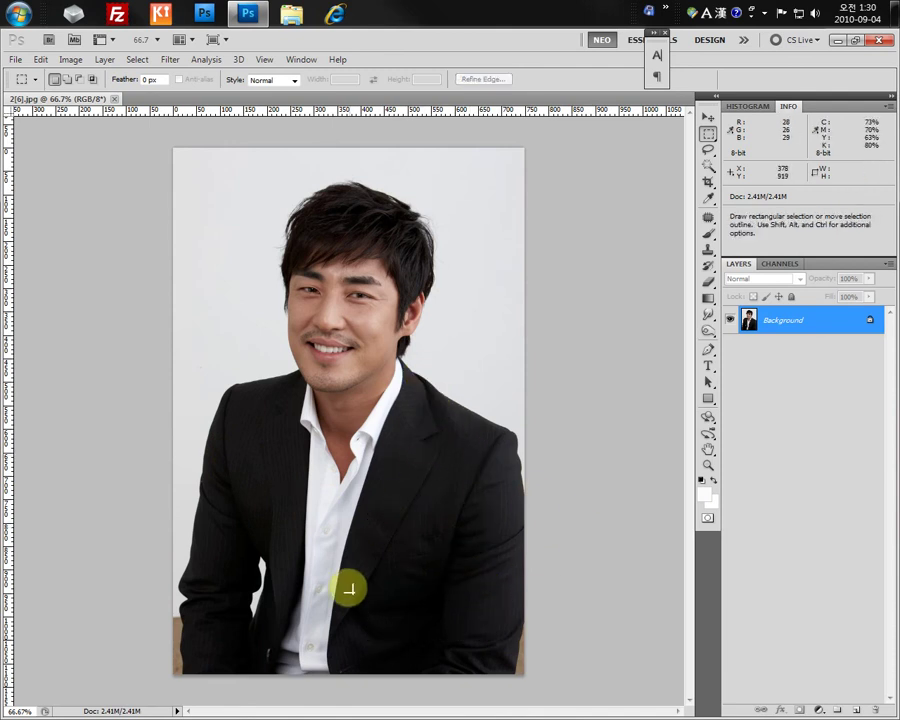
drag(231, 415, 292, 510)
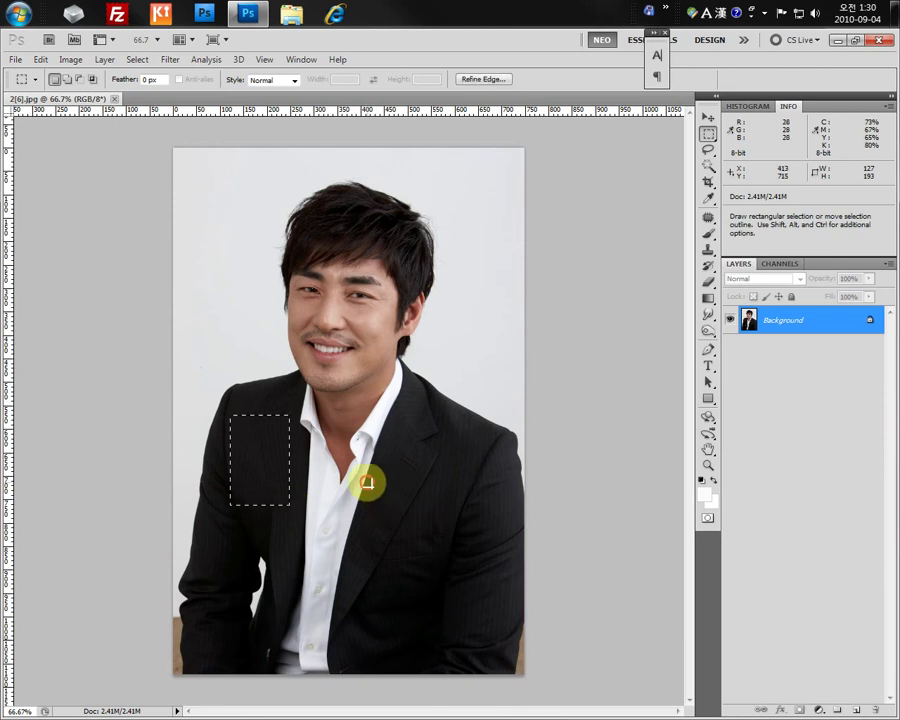
drag(366, 482, 492, 602)
click(592, 557)
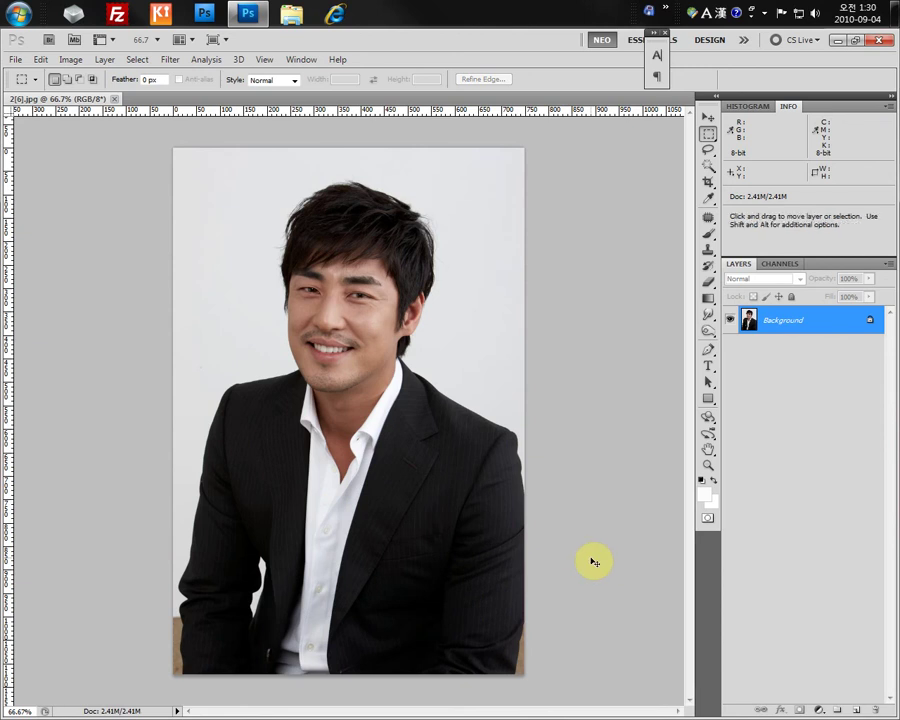
Duplicate the Background layer and add a Curves adjustment layer above the copy
key(ctrl+j)
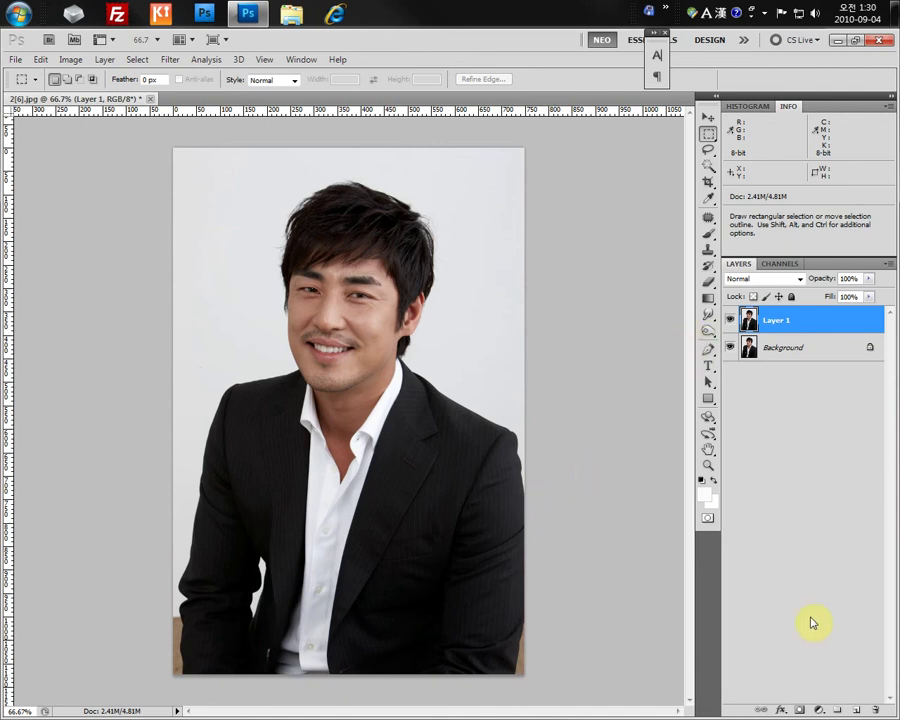
click(822, 711)
click(805, 502)
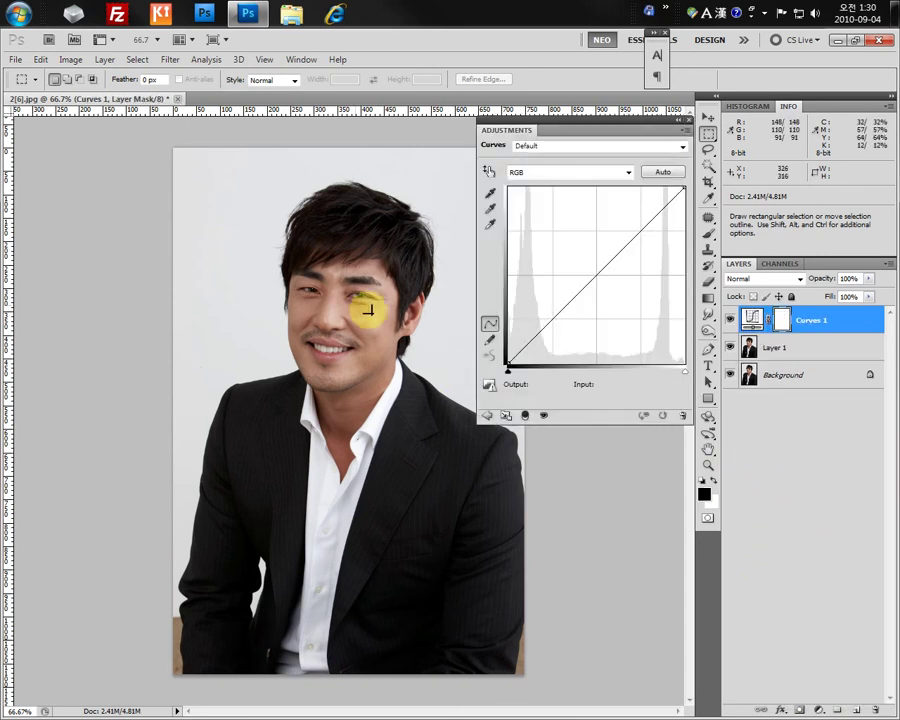
Brighten the midtones of the RGB curve with a point at input 117, output 140
mouse_move(507, 367)
mouse_down()
mouse_move(490, 326)
mouse_move(496, 362)
mouse_up()
mouse_move(685, 186)
mouse_down()
mouse_move(663, 171)
mouse_move(685, 187)
mouse_up()
drag(599, 275, 589, 266)
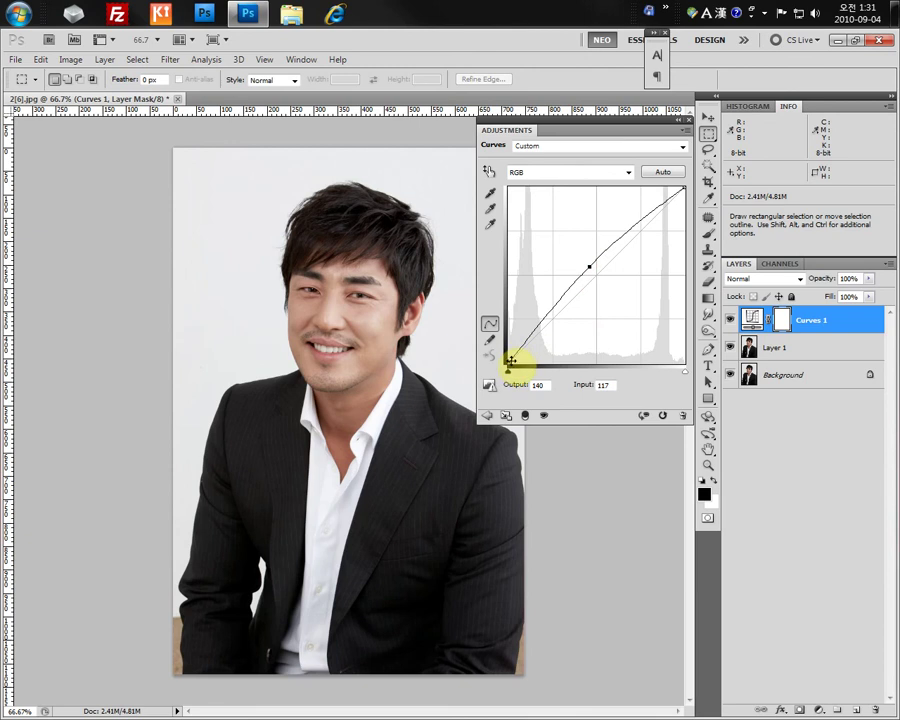
Lift the curve's black point to output 51 at input 0 and nudge its midtone point slightly higher
drag(498, 364, 493, 336)
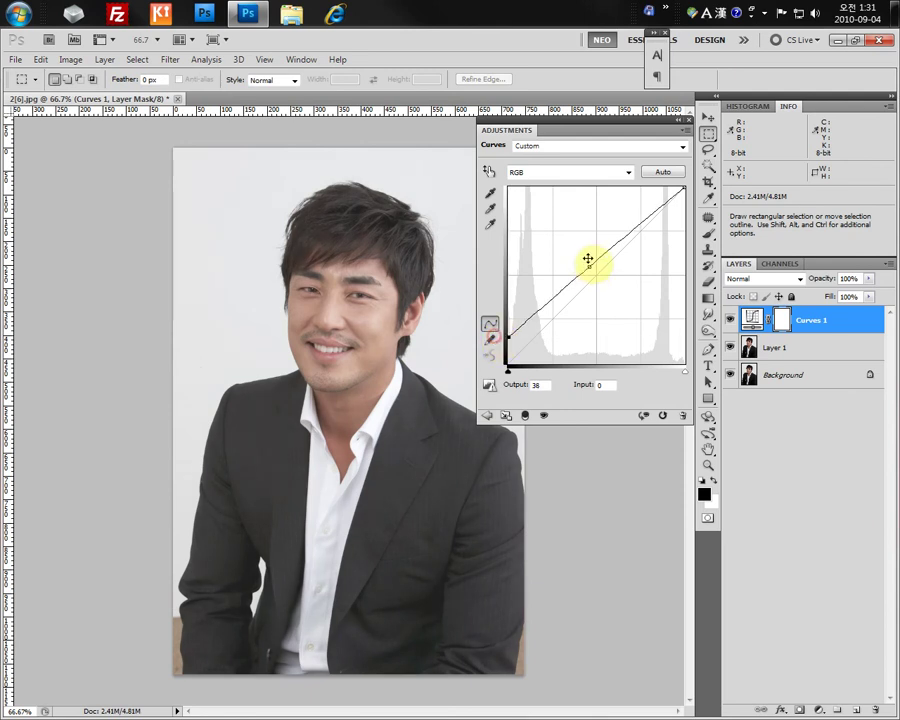
drag(588, 267, 587, 264)
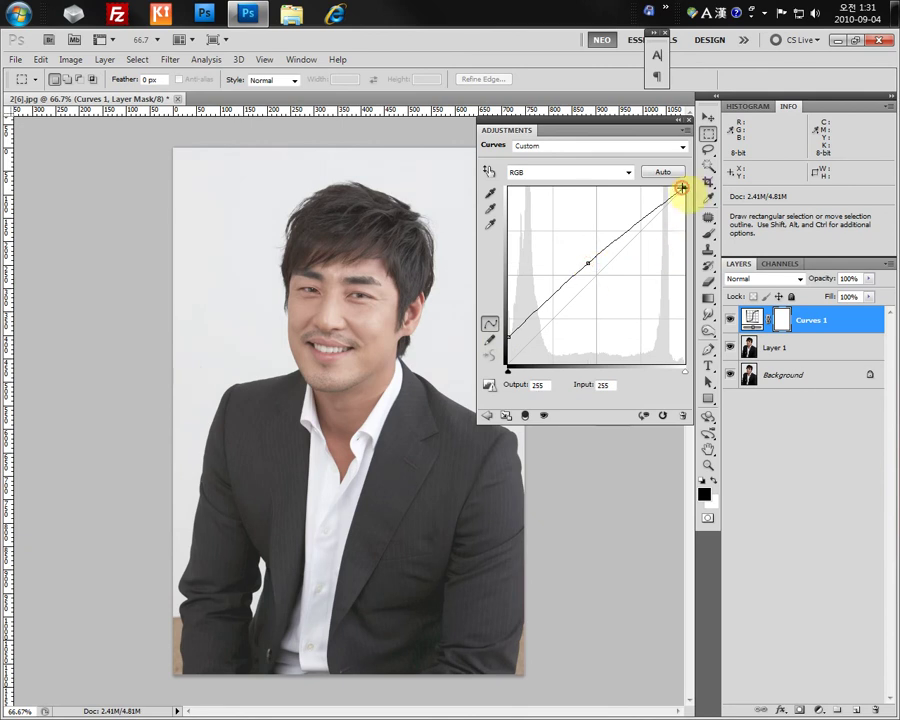
mouse_move(681, 187)
mouse_down()
mouse_move(689, 207)
mouse_move(690, 184)
mouse_up()
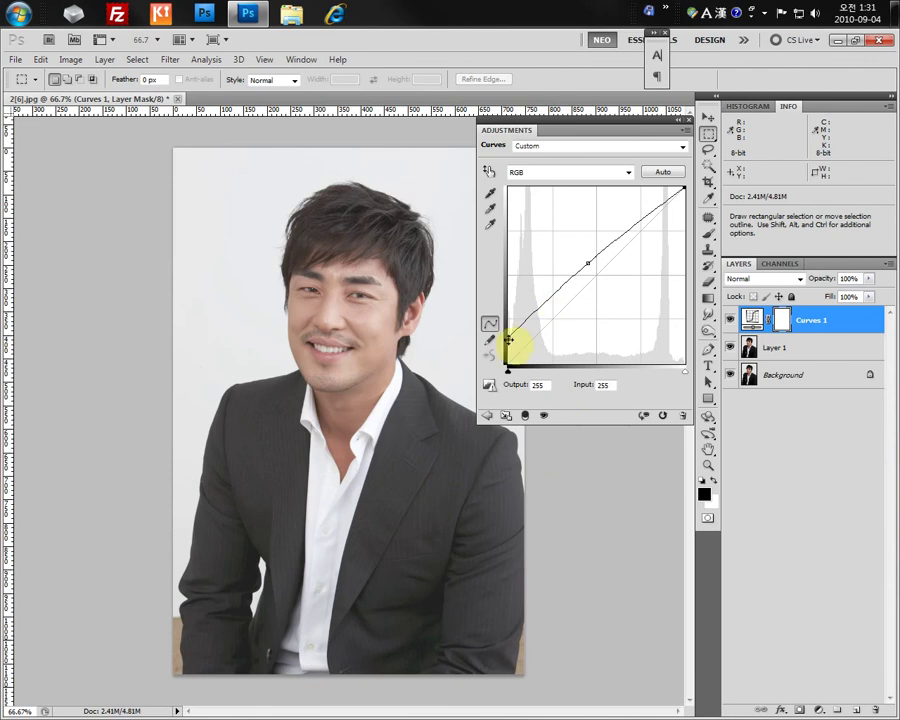
drag(508, 340, 503, 326)
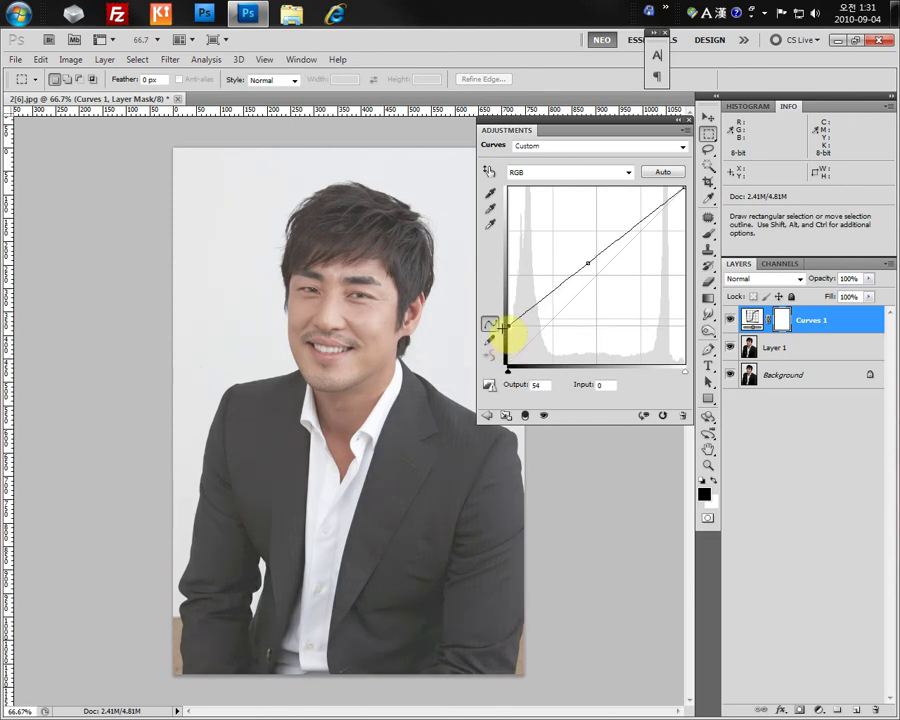
drag(504, 326, 502, 334)
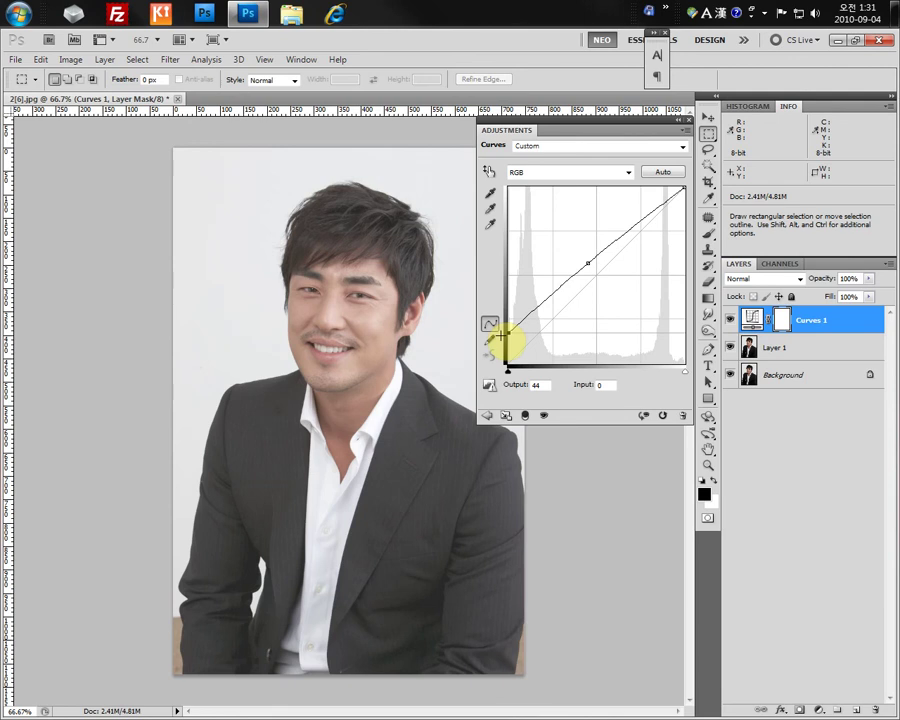
drag(501, 335, 498, 330)
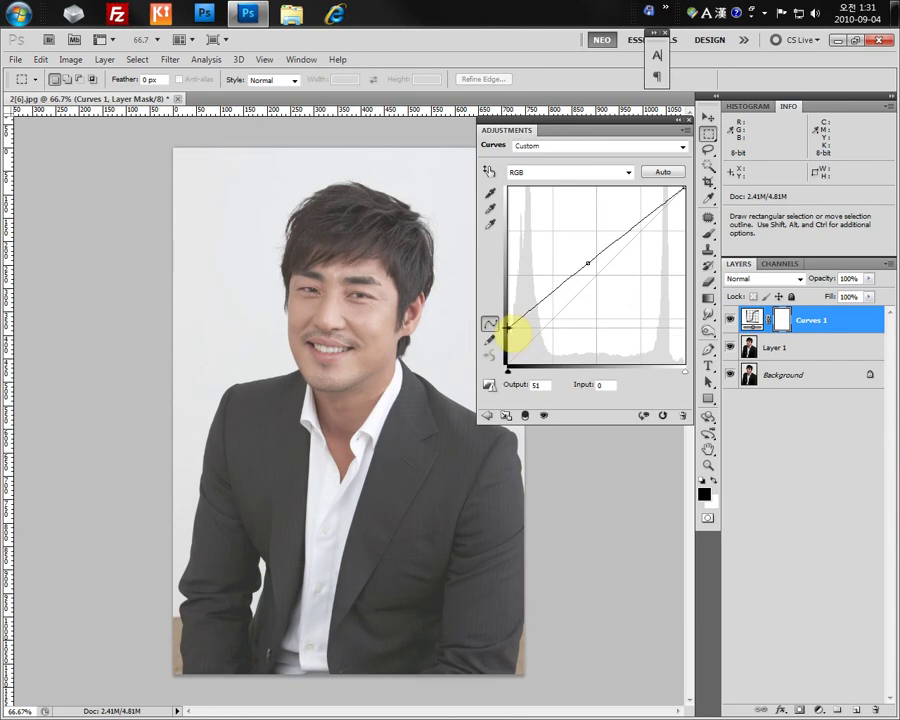
click(689, 121)
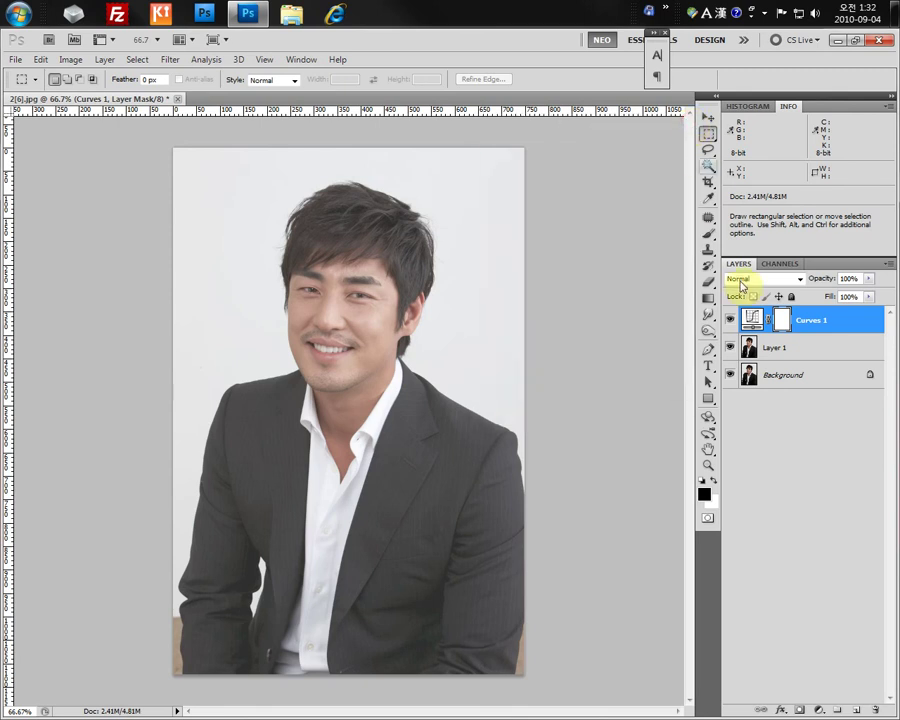
Compare the portrait with and without the Curves 1 correction by toggling that layer's visibility
click(729, 320)
click(729, 320)
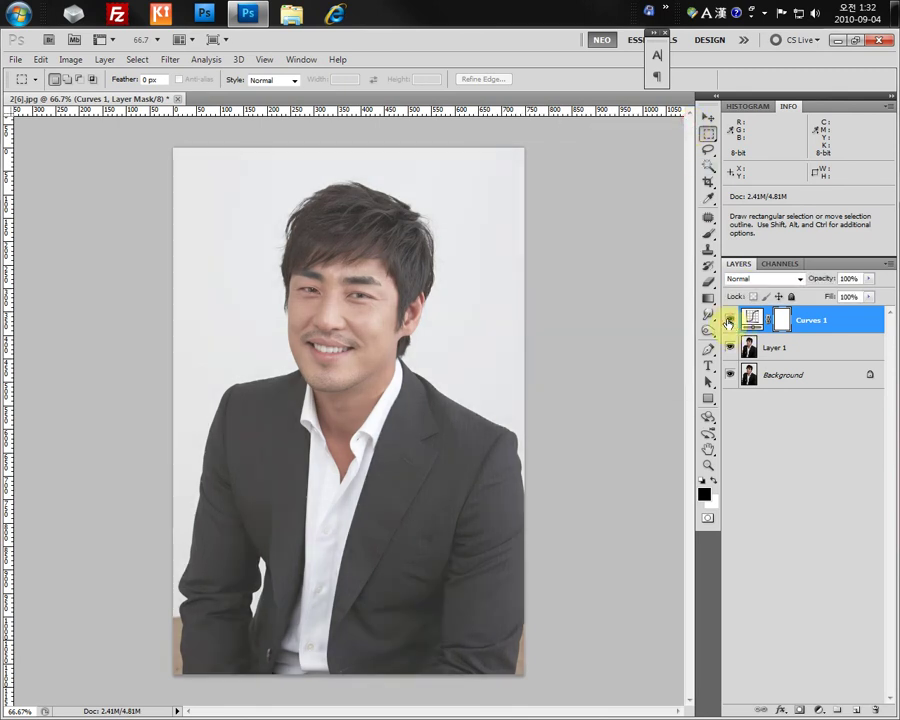
click(729, 320)
click(729, 320)
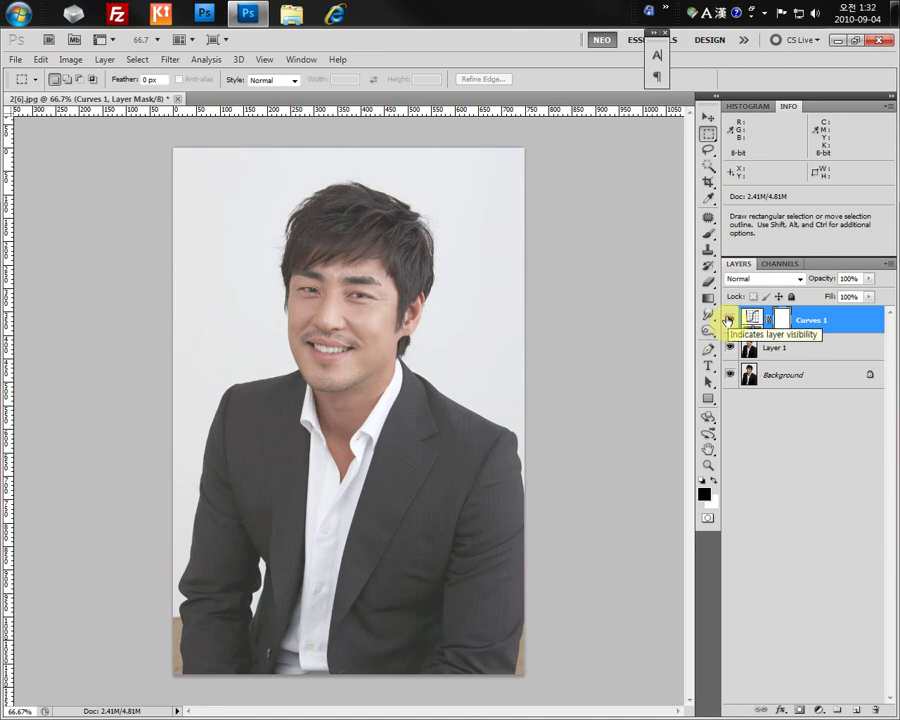
Add a second Curves adjustment layer above Curves 1 and shift its settings window aside
click(816, 711)
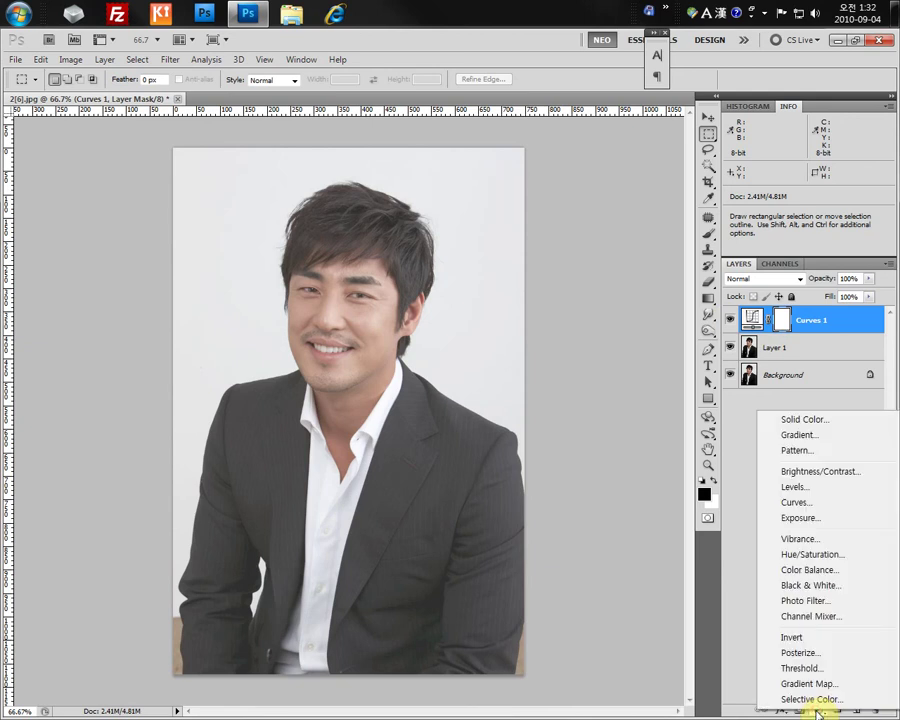
click(803, 503)
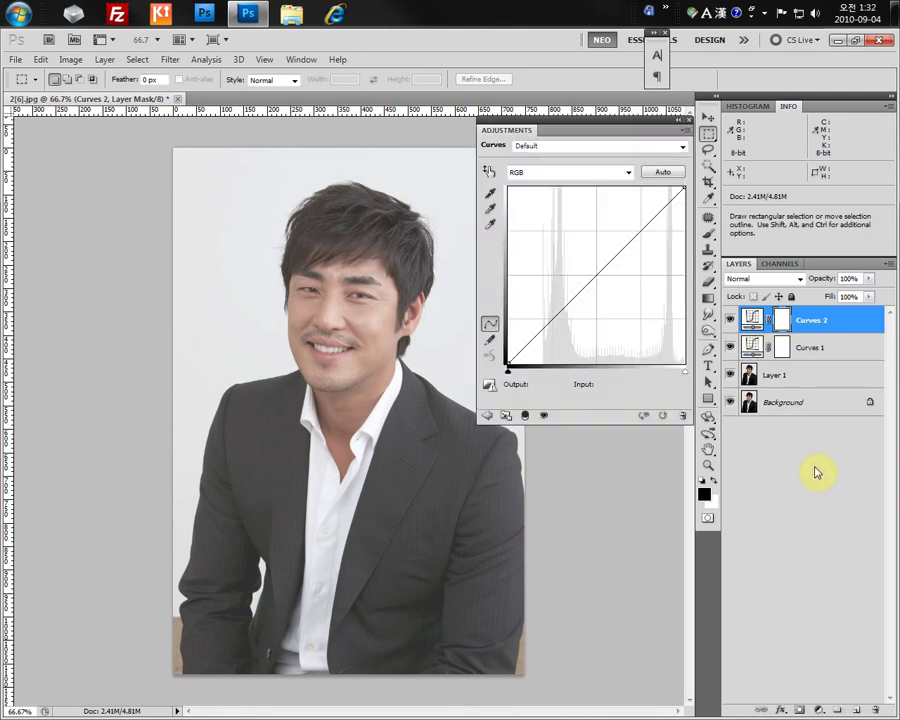
drag(610, 126, 596, 141)
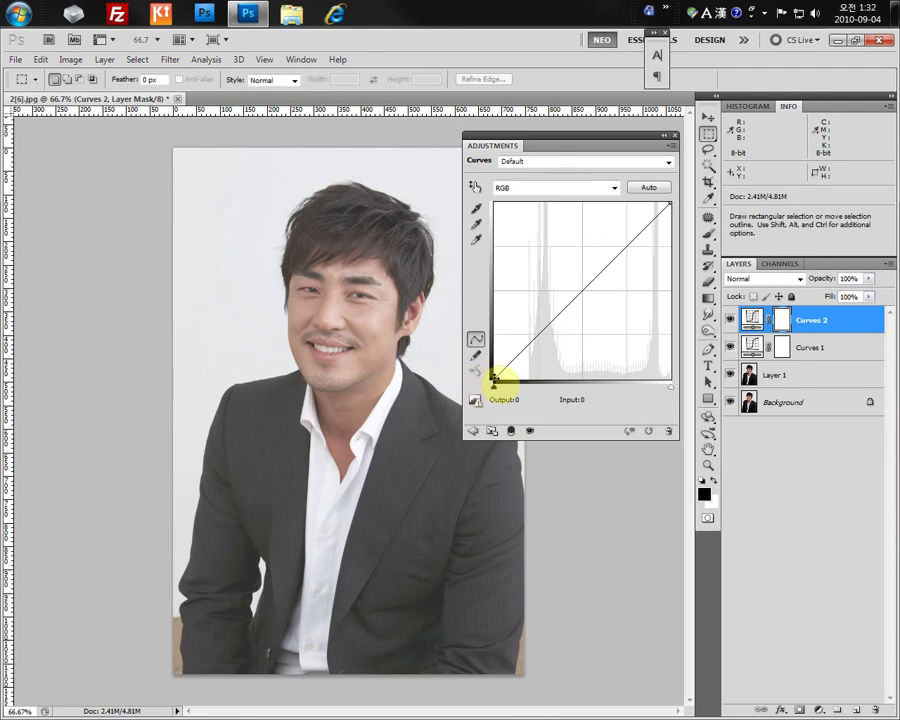
Set the second curve's black point to input 11, output 0 and its white point to input 240, output 255
click(494, 379)
mouse_move(494, 379)
mouse_down()
mouse_move(472, 311)
mouse_move(504, 386)
mouse_move(488, 396)
mouse_up()
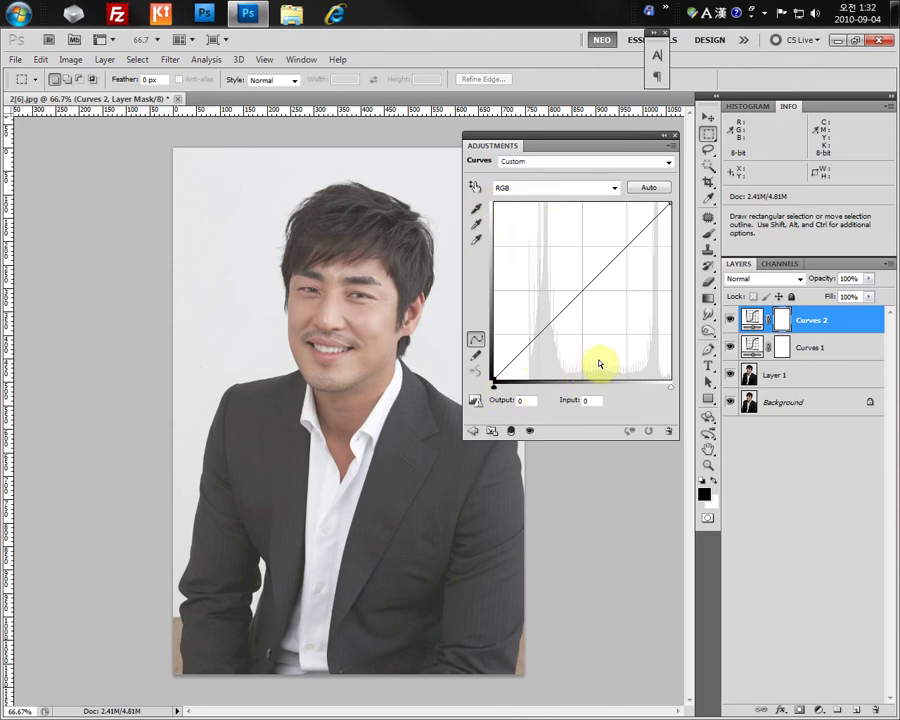
click(655, 187)
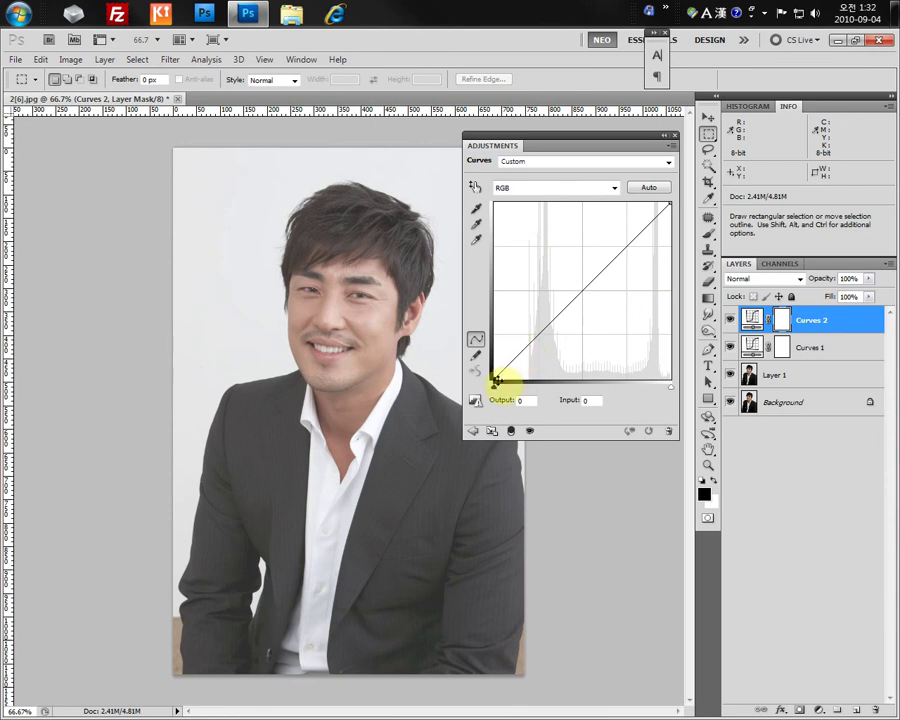
drag(495, 383, 501, 385)
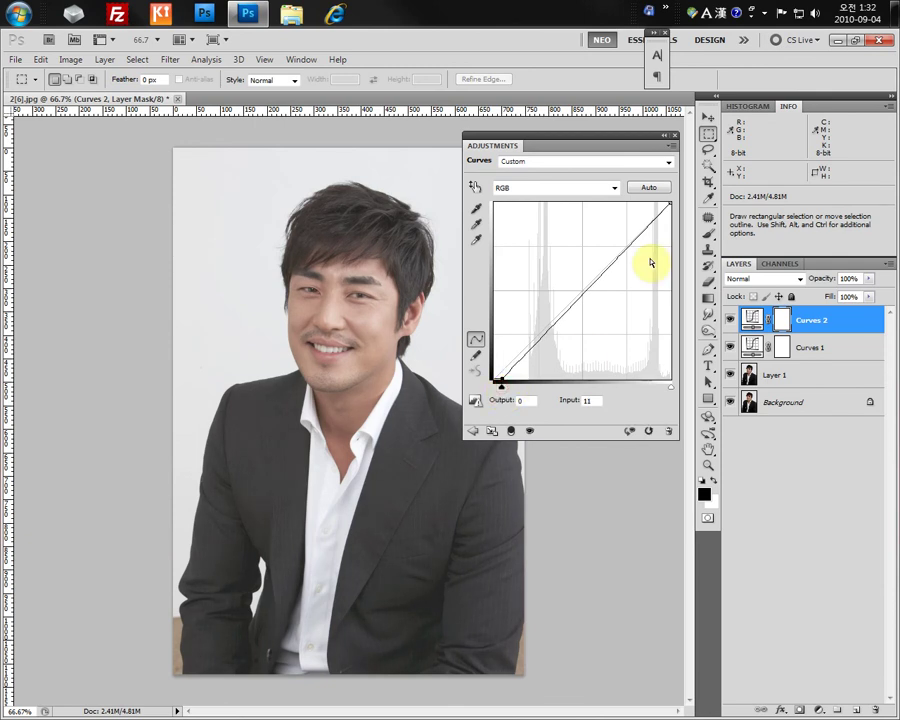
click(671, 204)
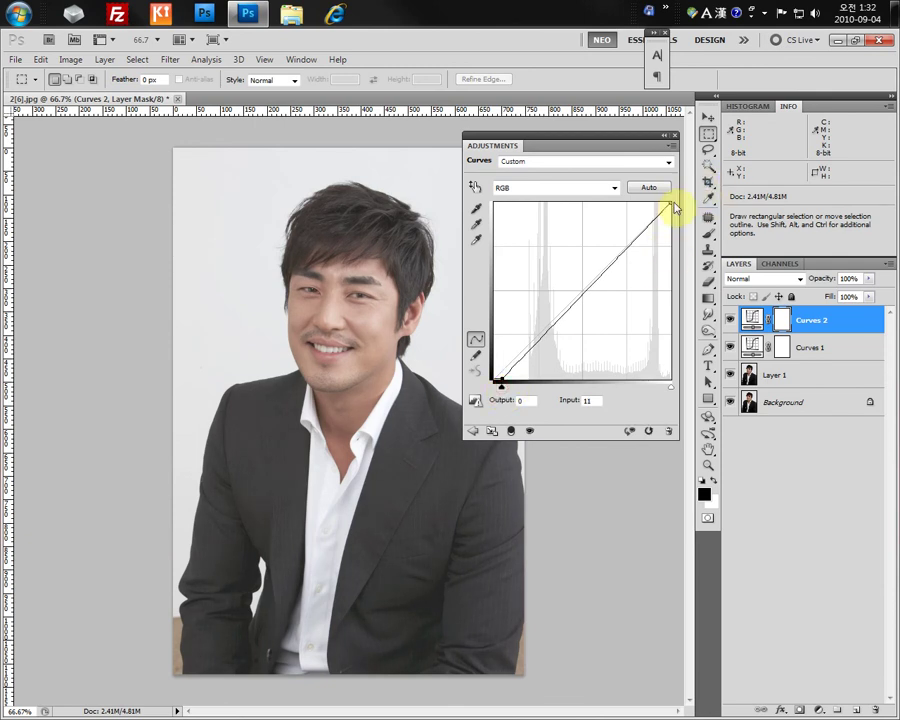
drag(671, 204, 660, 191)
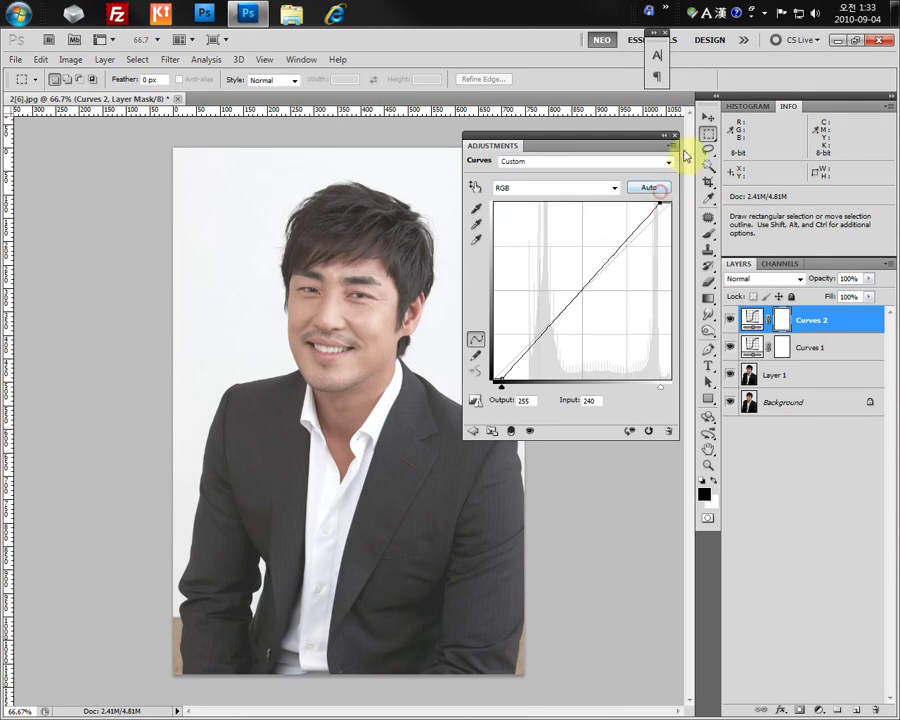
click(675, 135)
Compare the portrait with and without the Curves 2 contrast correction by repeatedly toggling that layer's visibility
click(728, 321)
click(728, 321)
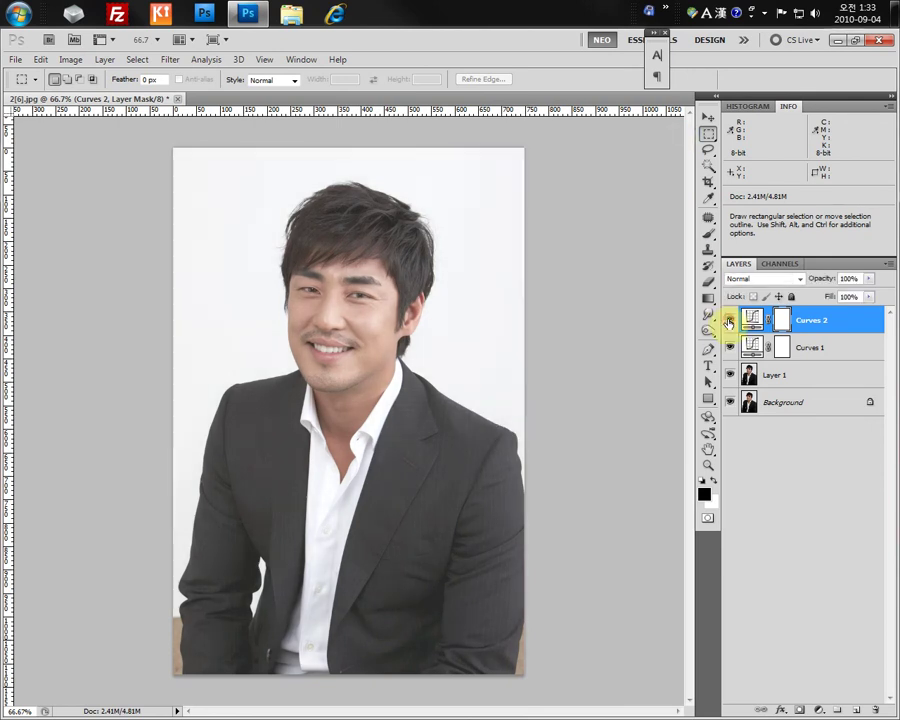
click(728, 321)
click(728, 321)
click(728, 321)
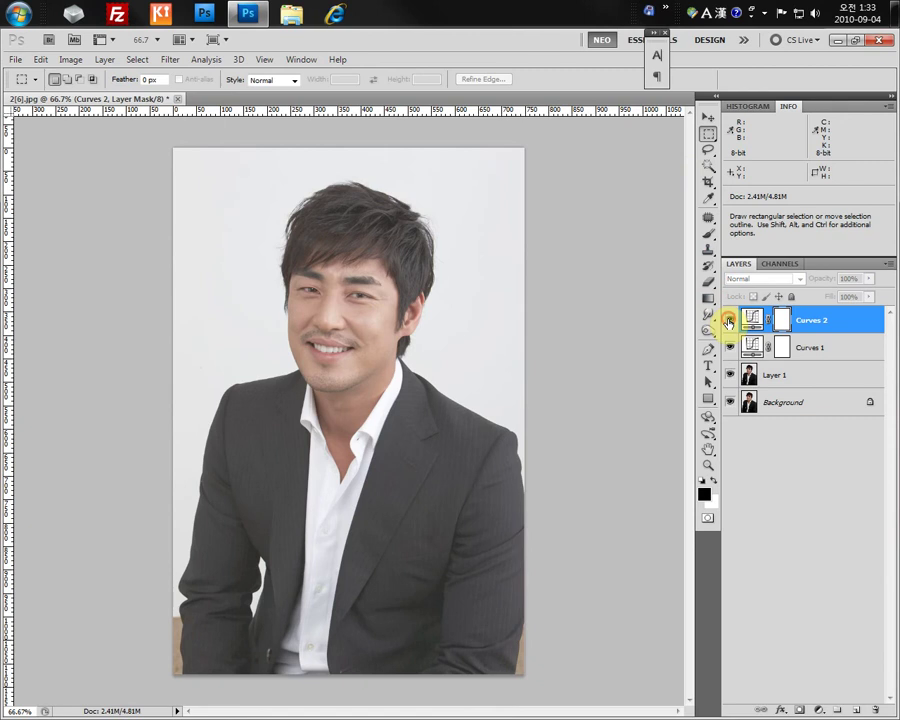
click(728, 321)
click(728, 321)
click(728, 321)
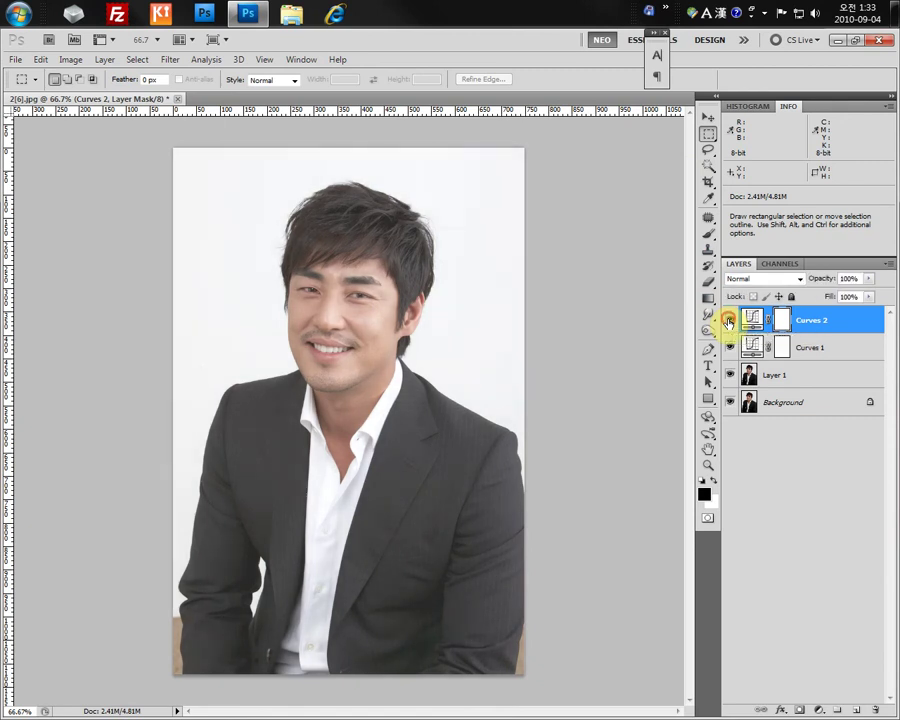
click(728, 321)
click(728, 321)
Merge the Curves 1 and Curves 2 adjustments down into Layer 1
click(754, 346)
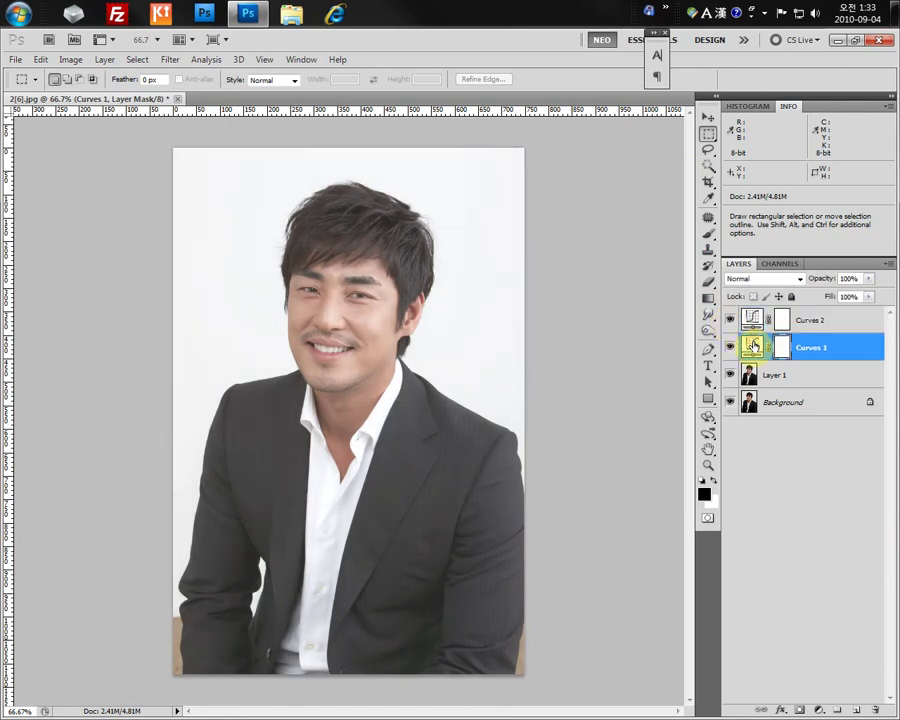
drag(754, 346, 709, 400)
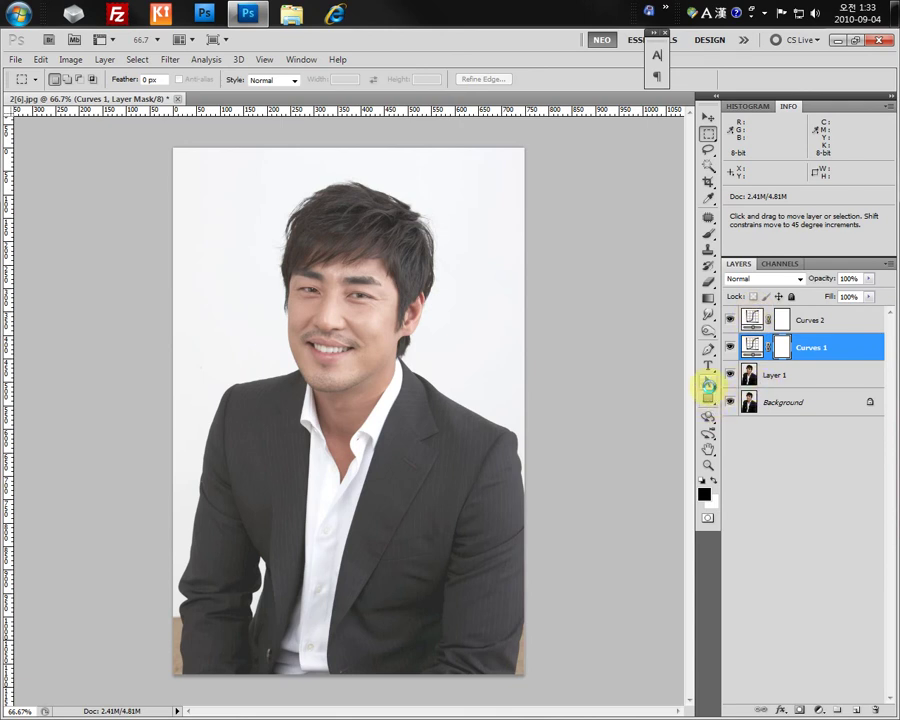
key(ctrl+e)
click(747, 316)
key(ctrl+e)
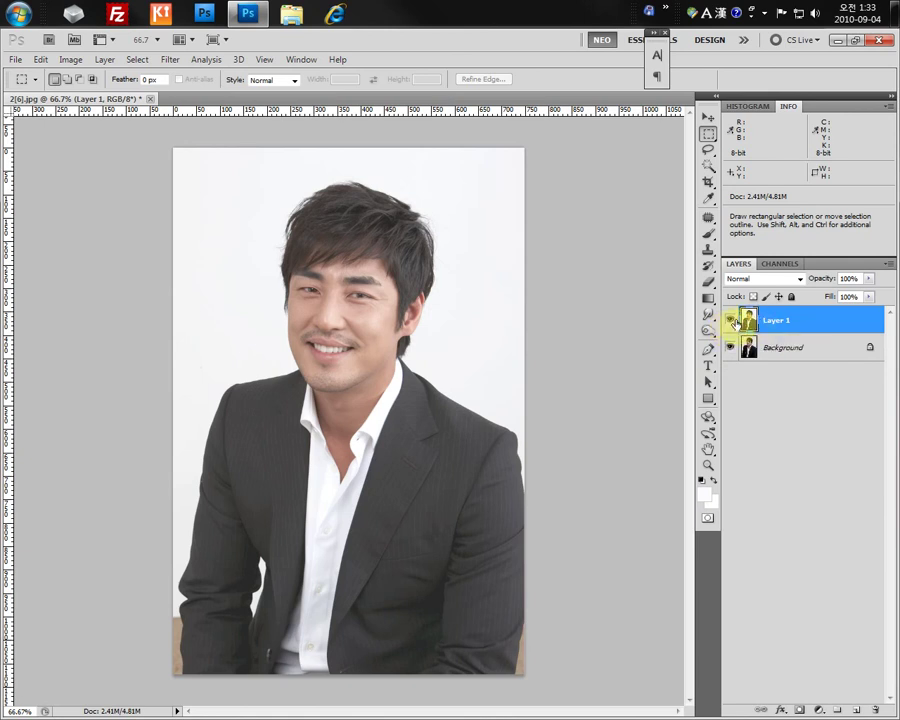
Compare the corrected portrait in Layer 1 with the original Background by repeatedly toggling Layer 1's visibility
click(729, 321)
click(731, 321)
click(733, 322)
click(733, 322)
click(733, 322)
click(733, 322)
click(733, 322)
click(733, 322)
click(733, 322)
click(733, 322)
click(728, 322)
click(728, 322)
click(728, 322)
click(728, 322)
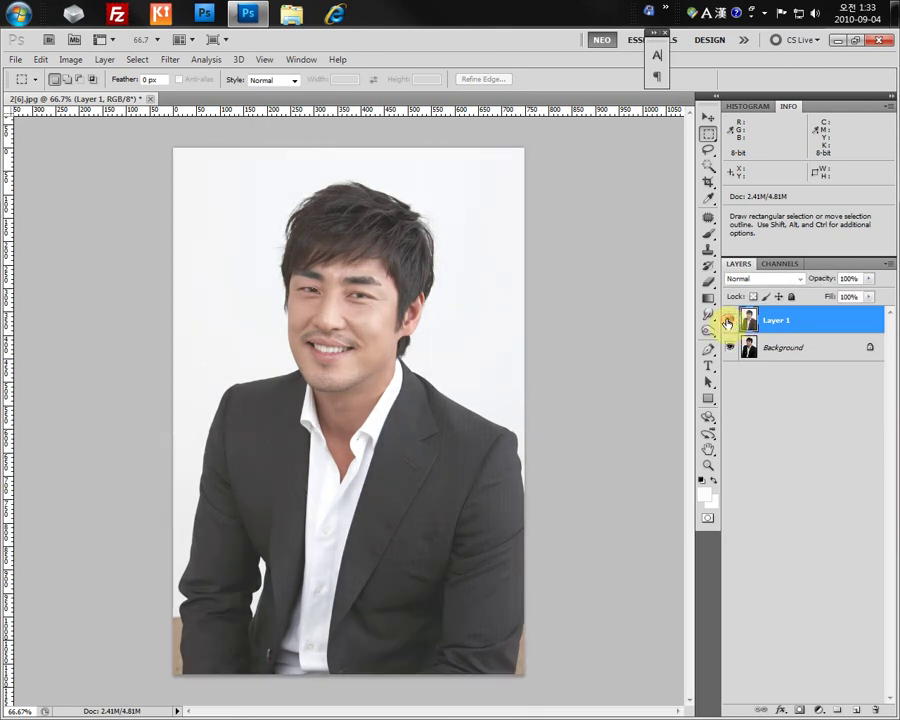
Keep comparing the brightened portrait with the darker original by switching Layer 1 off and on, ending with it visible
click(728, 322)
click(728, 322)
click(728, 322)
click(728, 322)
click(727, 322)
click(727, 322)
click(727, 322)
click(727, 322)
click(727, 322)
click(727, 322)
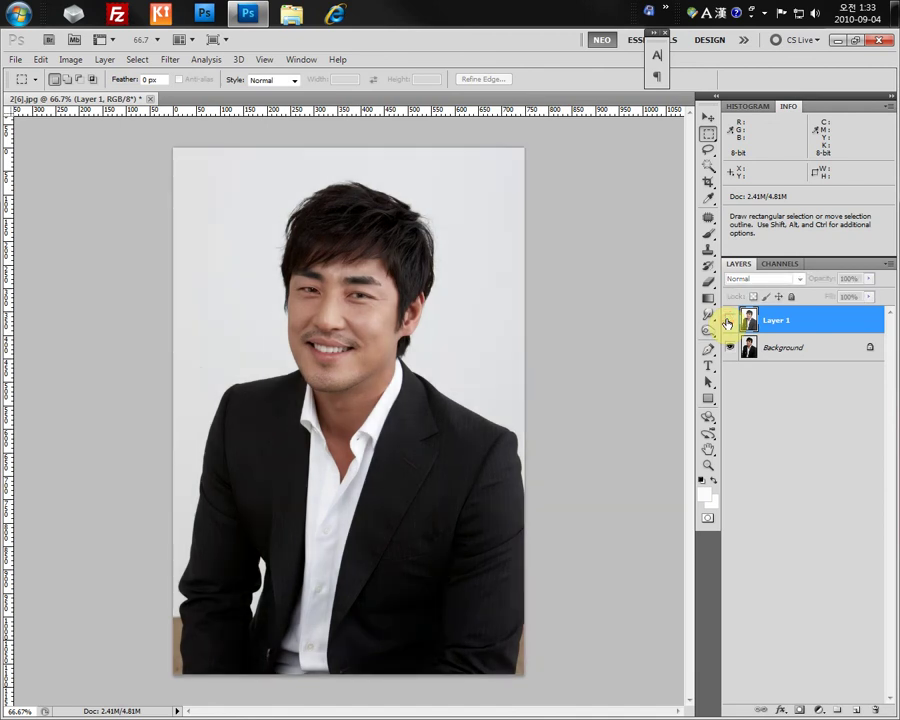
click(727, 322)
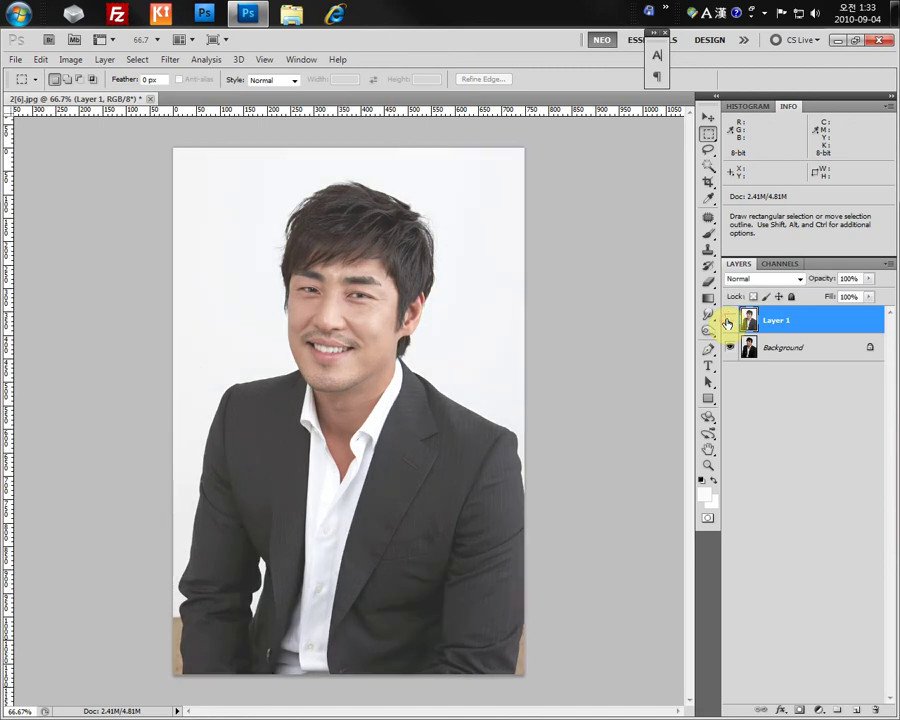
click(727, 322)
click(727, 322)
click(727, 322)
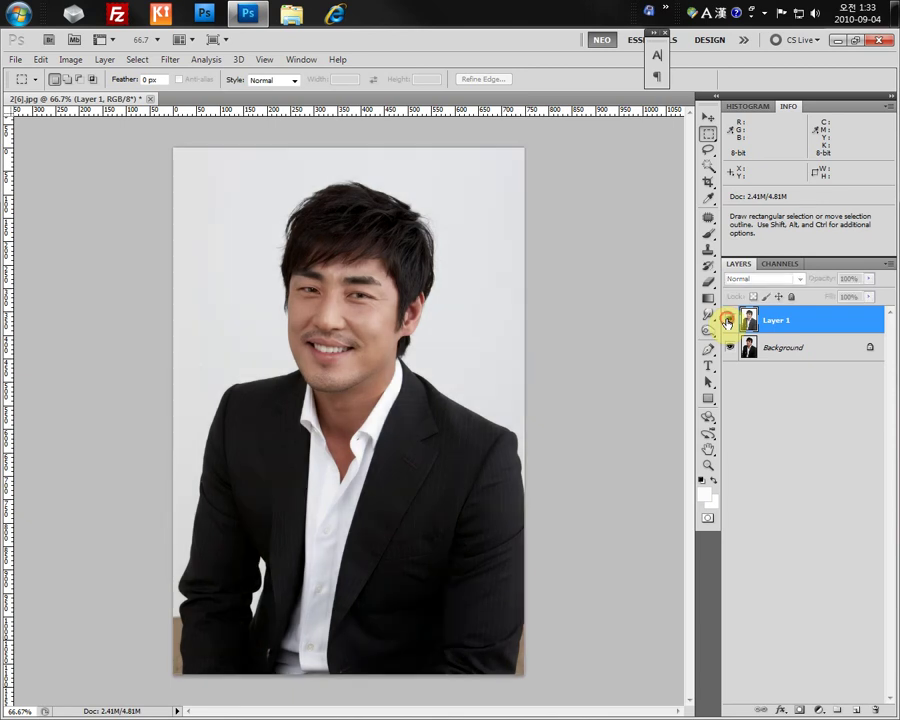
click(727, 322)
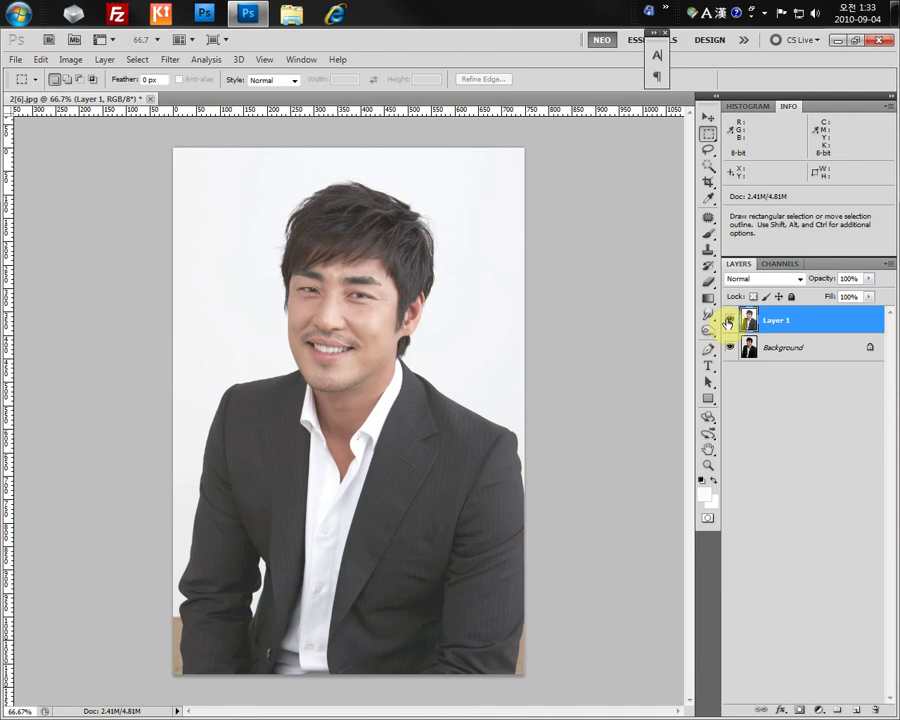
Undo the merge of the Curves 2 adjustment into Layer 1
key(ctrl)
key(ctrl+alt+z)
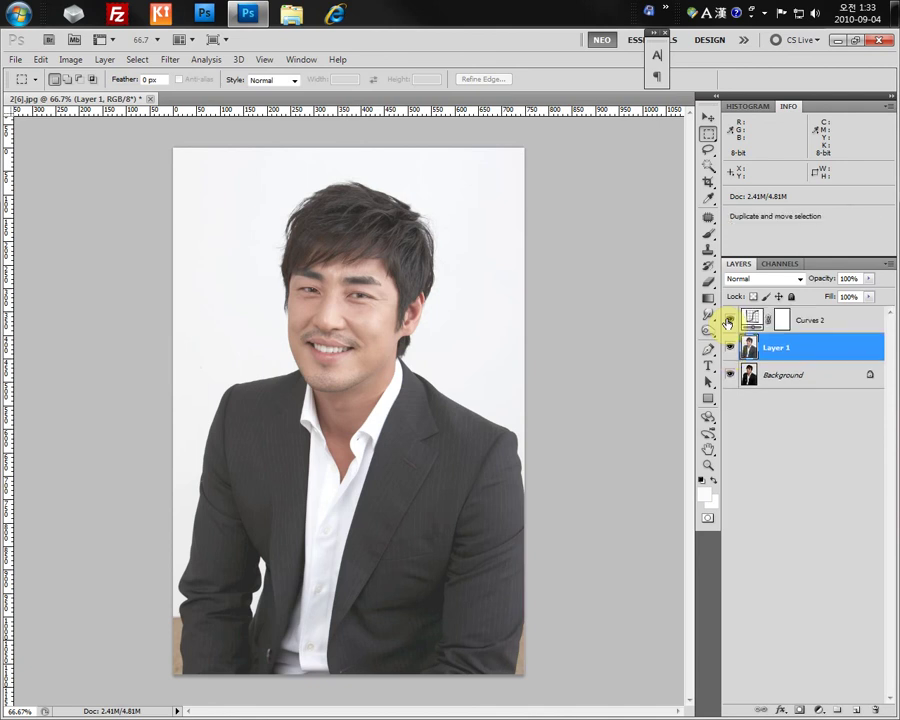
Set Curves 2's white point to about input 235, output 255 and black point to input 26, output 0, and merge it into Layer 1
click(752, 320)
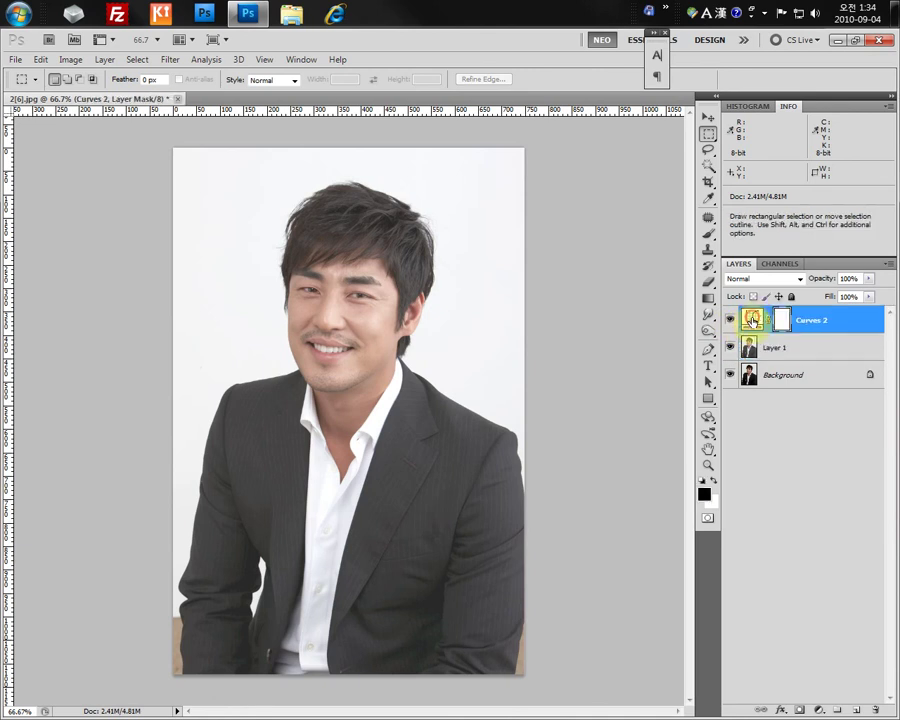
click(752, 320)
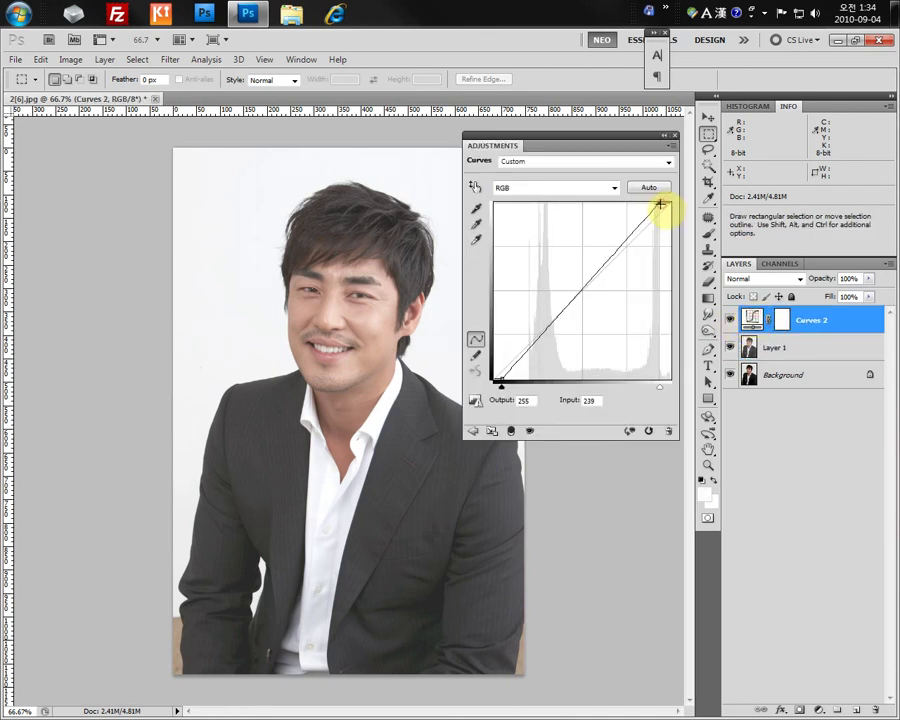
drag(660, 204, 657, 203)
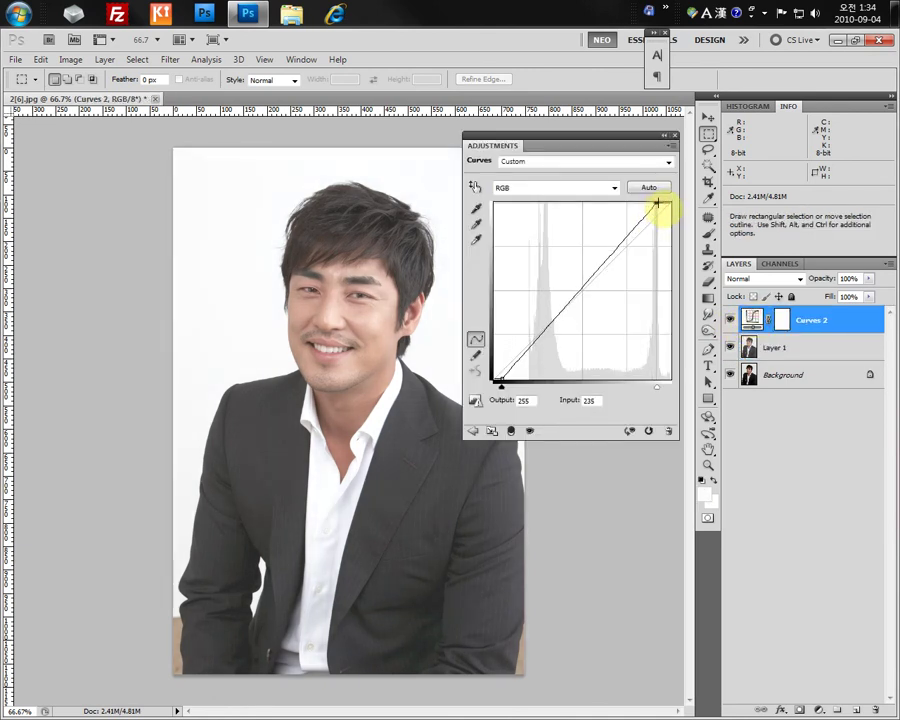
drag(497, 380, 511, 380)
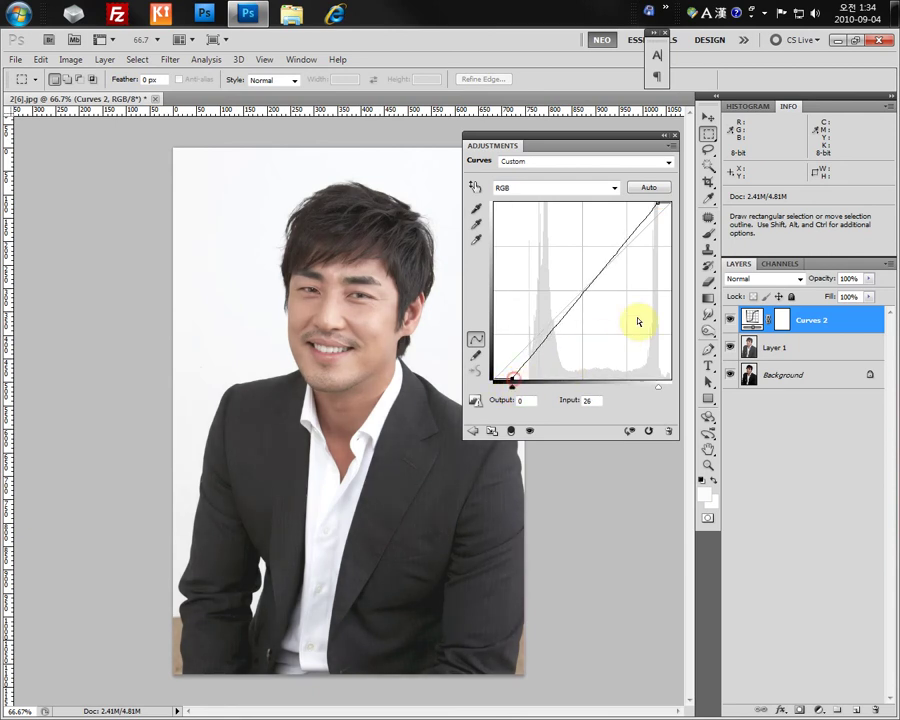
click(676, 137)
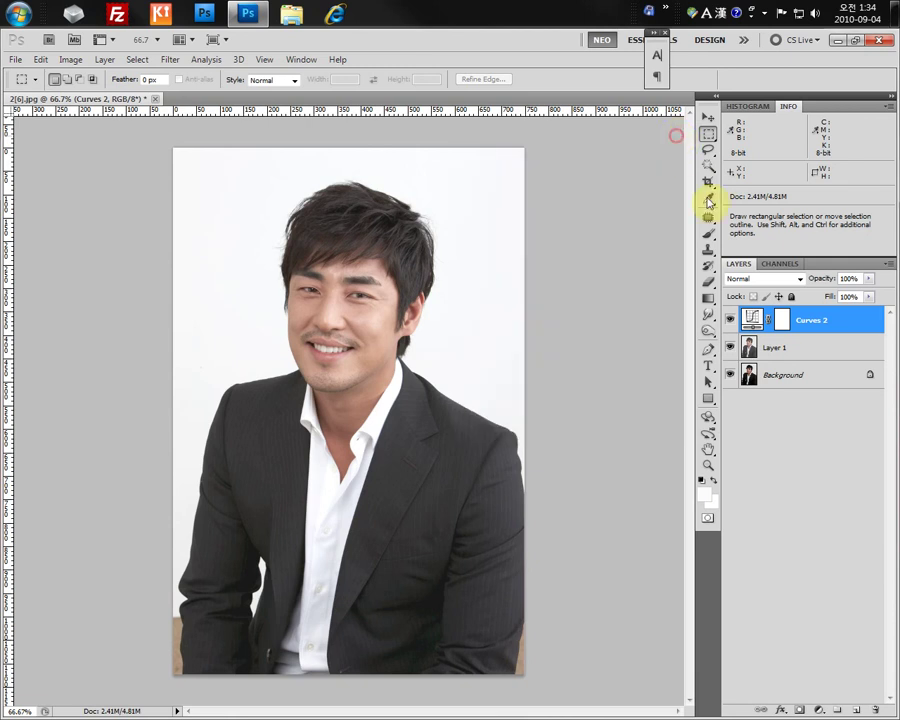
key(Delete)
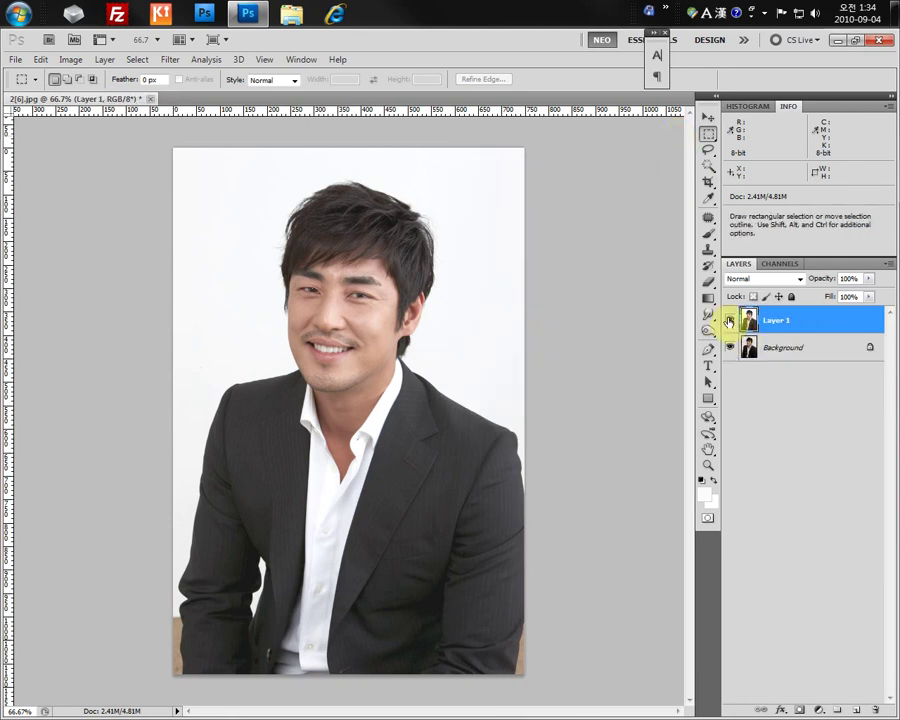
Compare the readjusted, higher-contrast portrait in Layer 1 with the original Background by repeatedly toggling Layer 1's visibility
click(729, 320)
click(729, 320)
click(729, 320)
click(729, 320)
click(727, 320)
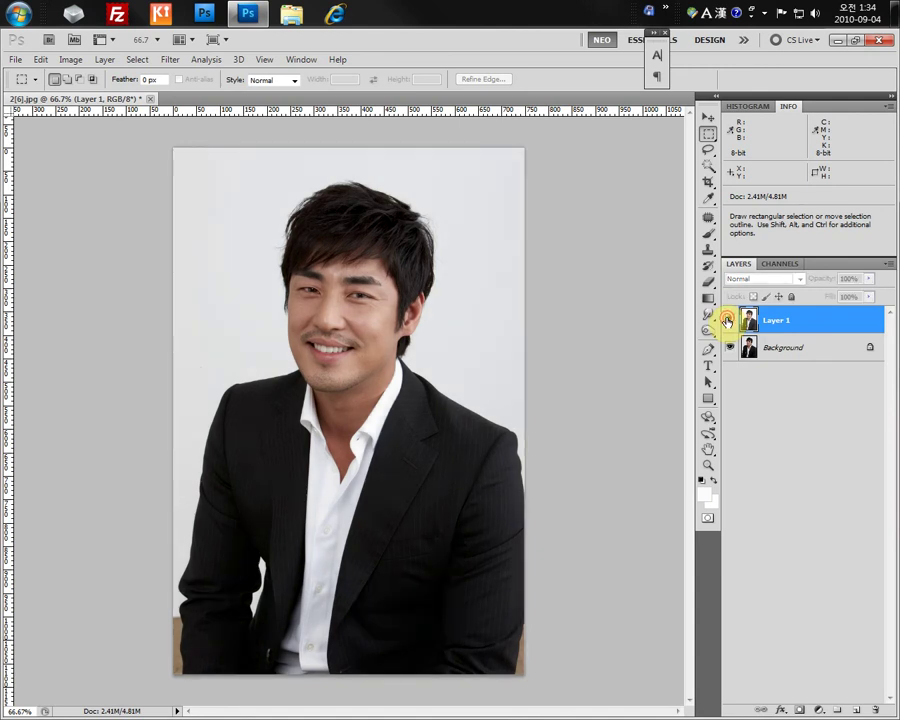
click(727, 320)
click(727, 320)
click(727, 320)
click(727, 320)
click(727, 320)
click(727, 320)
click(727, 320)
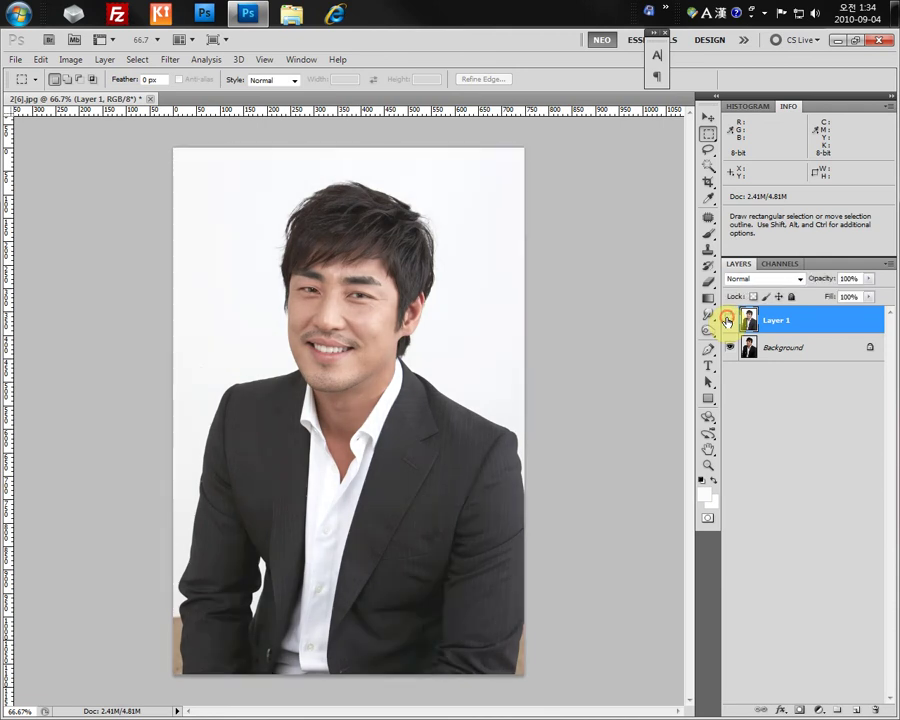
click(727, 320)
click(727, 320)
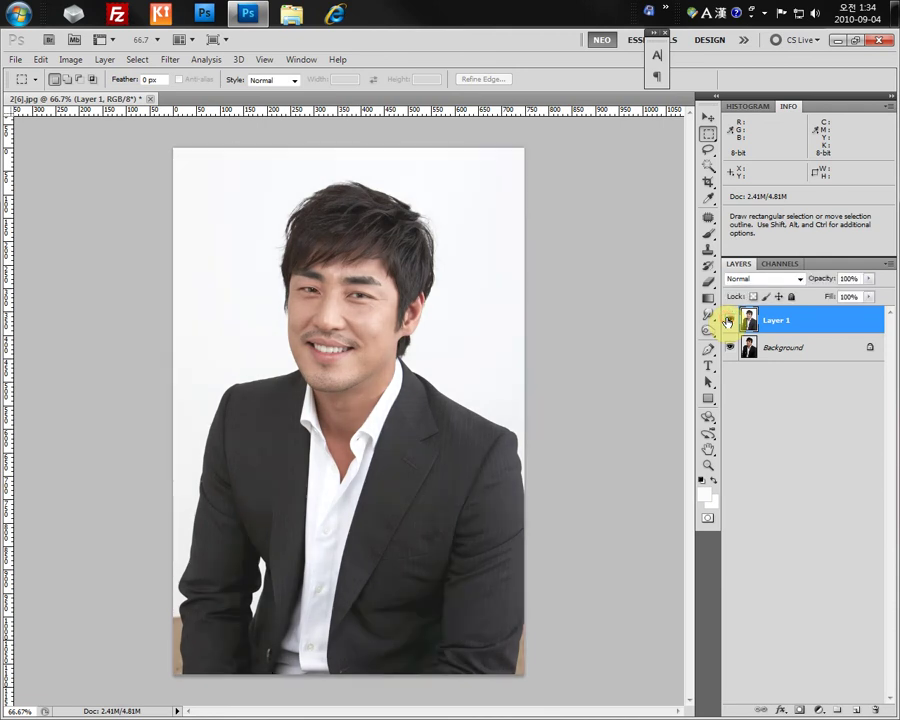